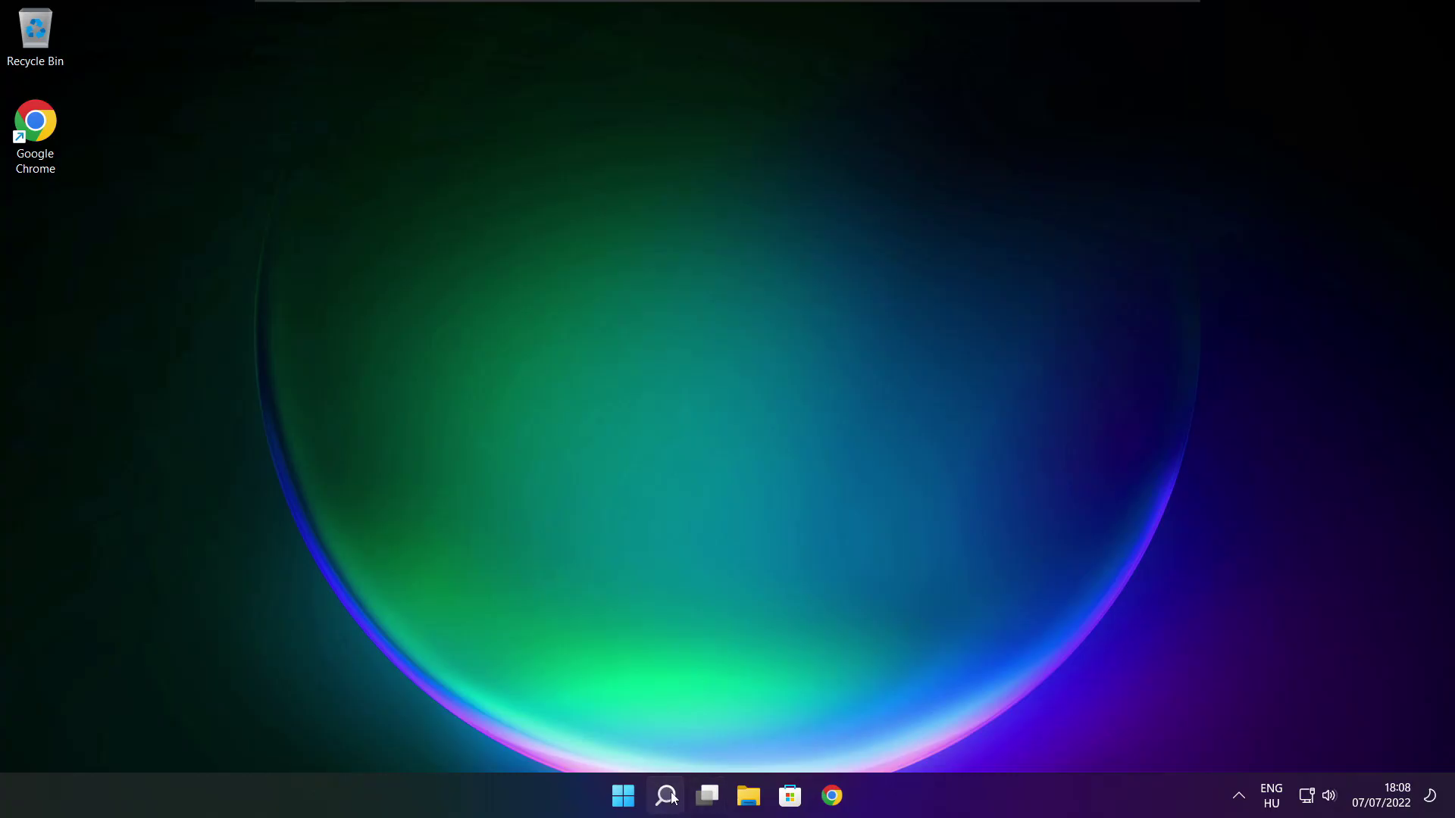
Step: Search Windows for 'device manager' and open Device Manager from the best match
{"action": "left_click", "coordinate": [666, 797]}
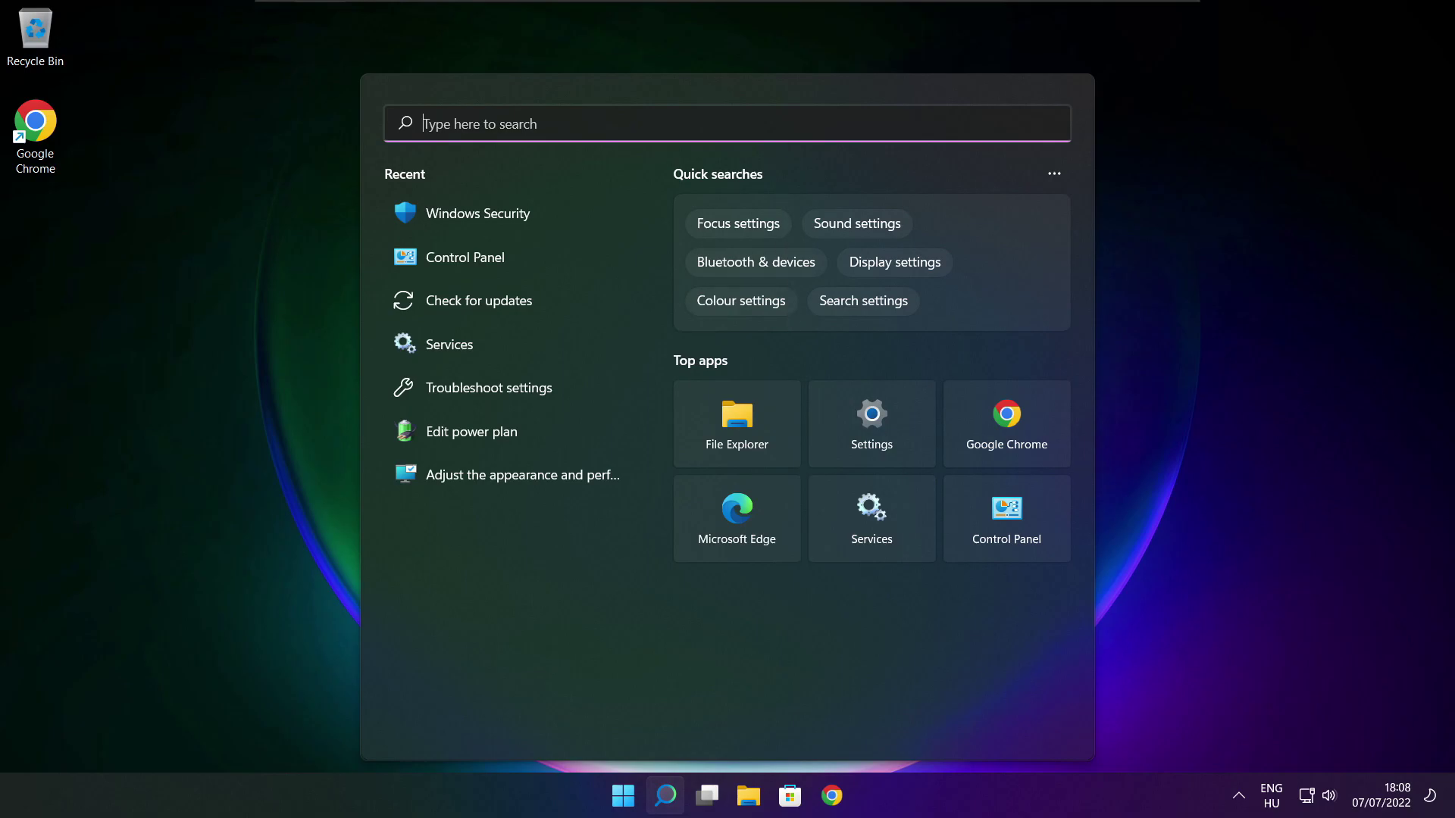
{"action": "type", "text": "device ma"}
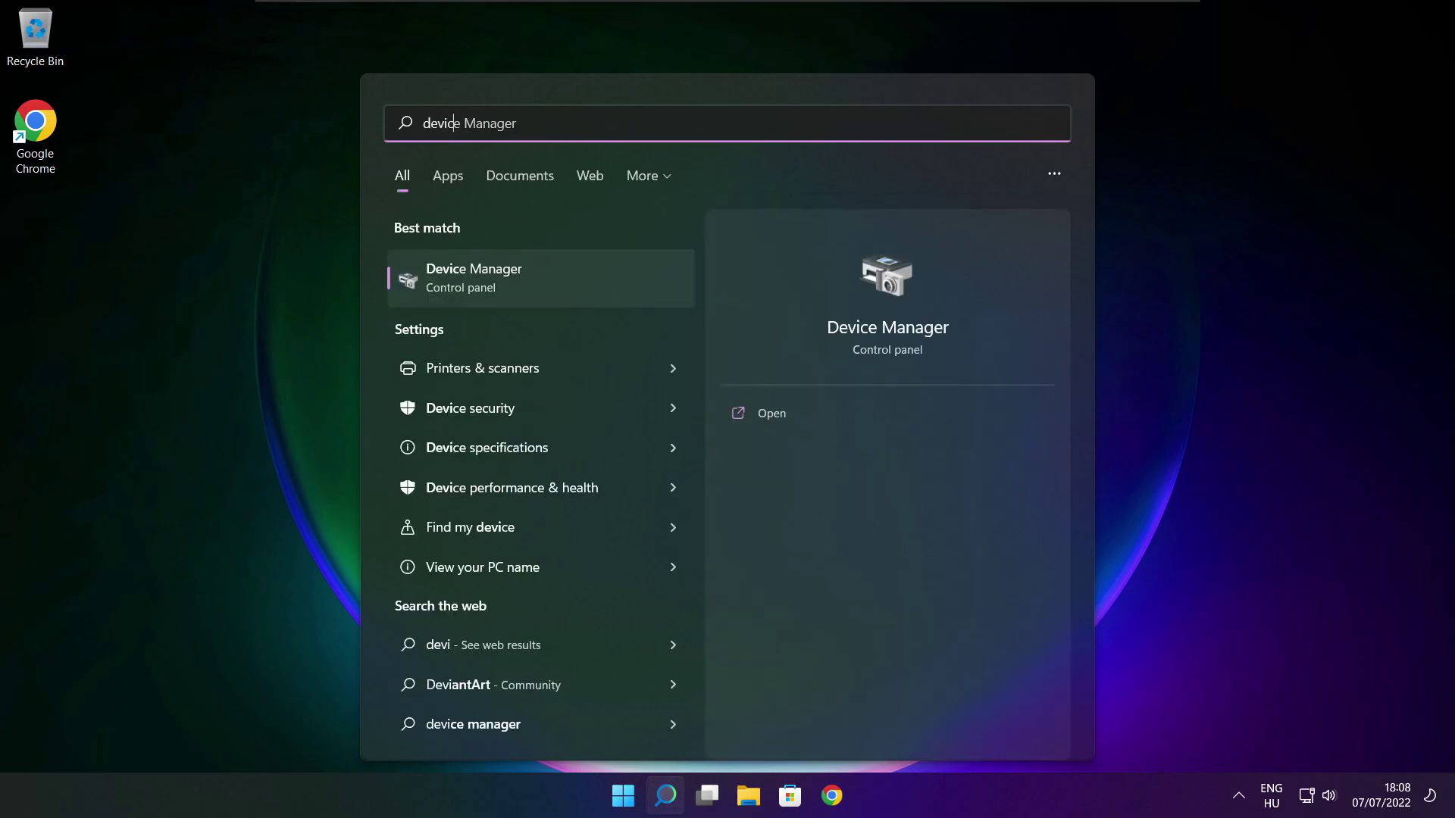
{"action": "type", "text": "na"}
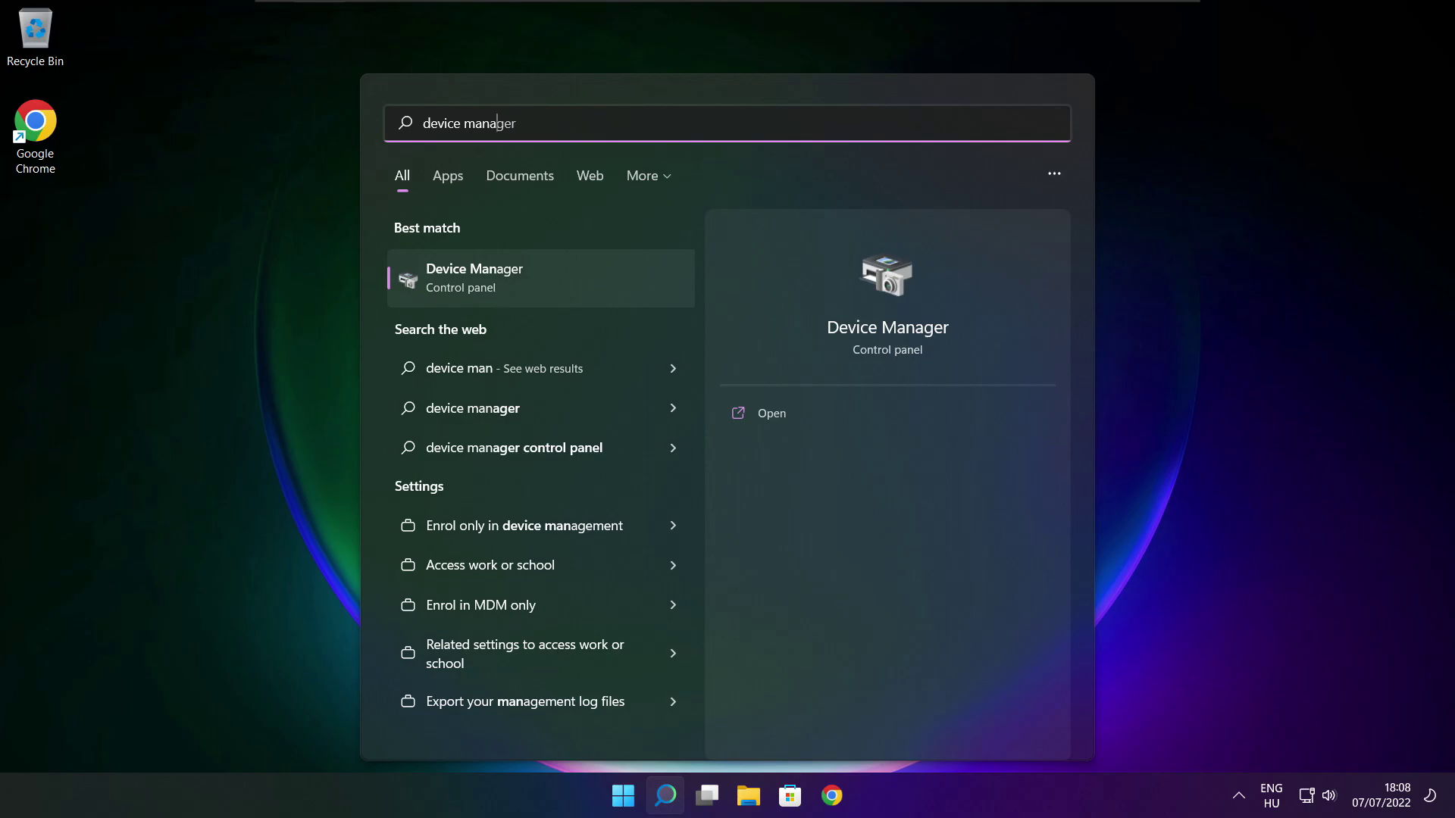
{"action": "type", "text": "ger"}
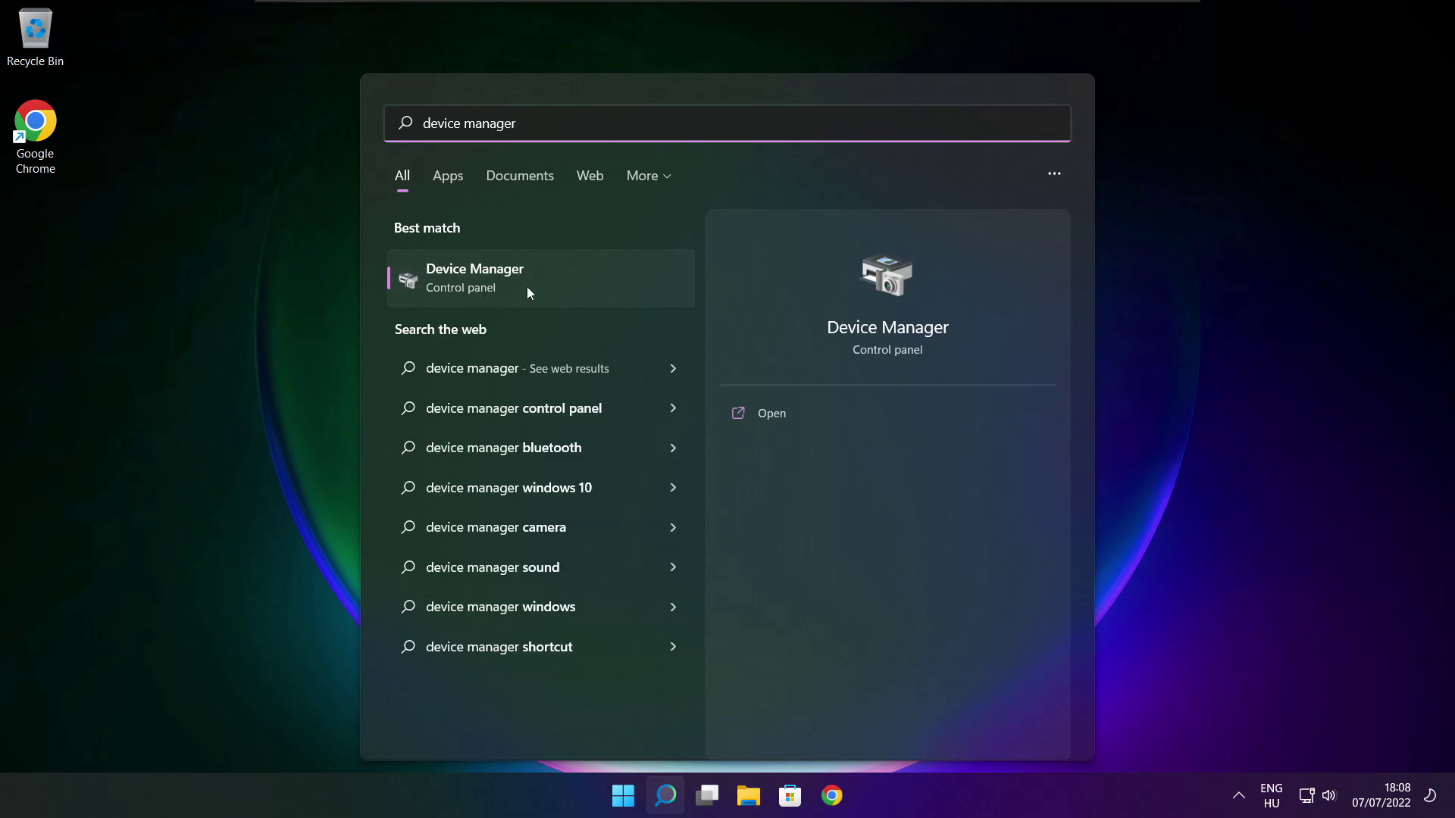
{"action": "left_click", "coordinate": [597, 283]}
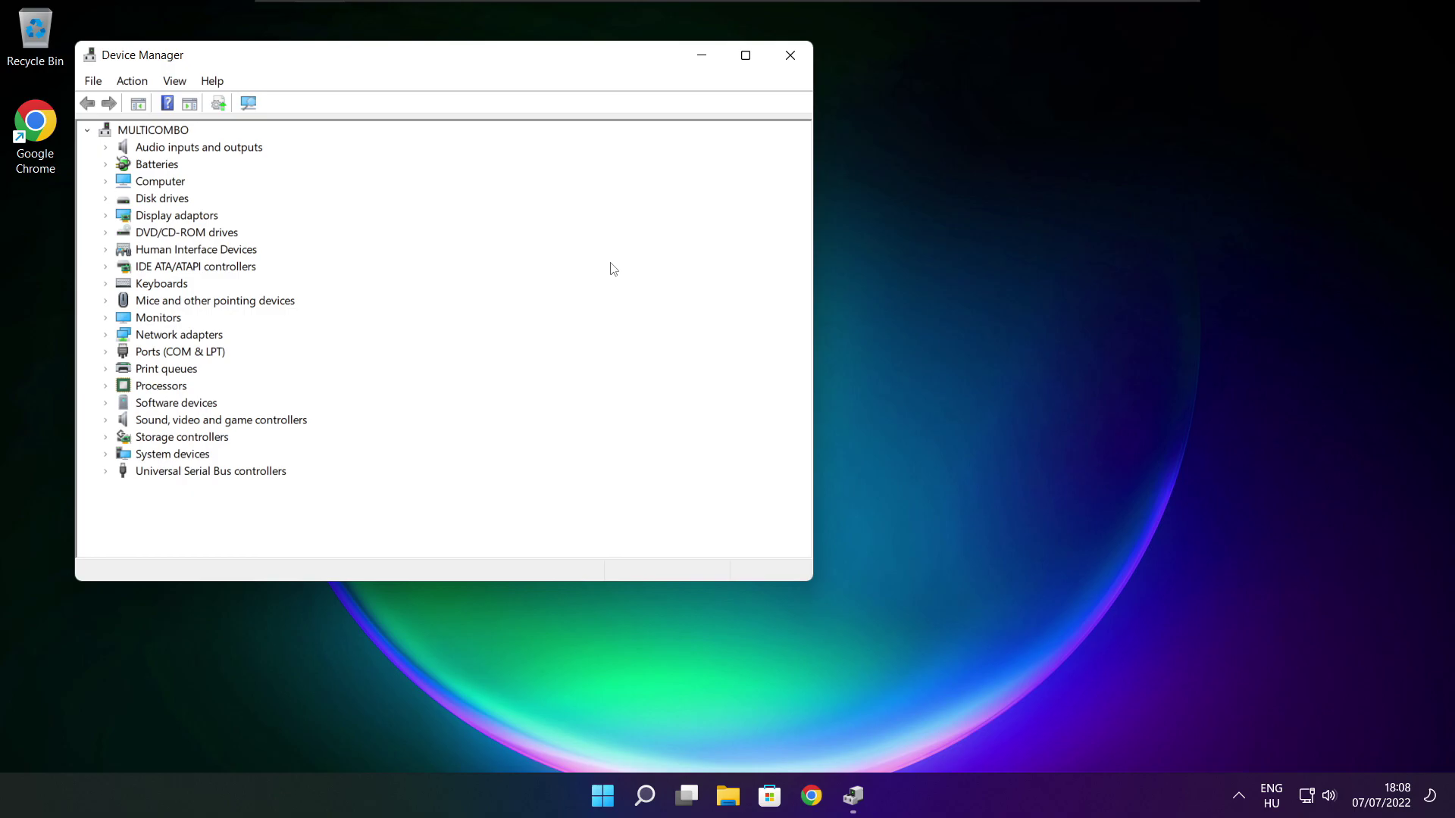
Step: Maximise Device Manager and auto-search for a VMware SVGA 3D driver; the best driver is already installed
{"action": "left_click", "coordinate": [746, 61]}
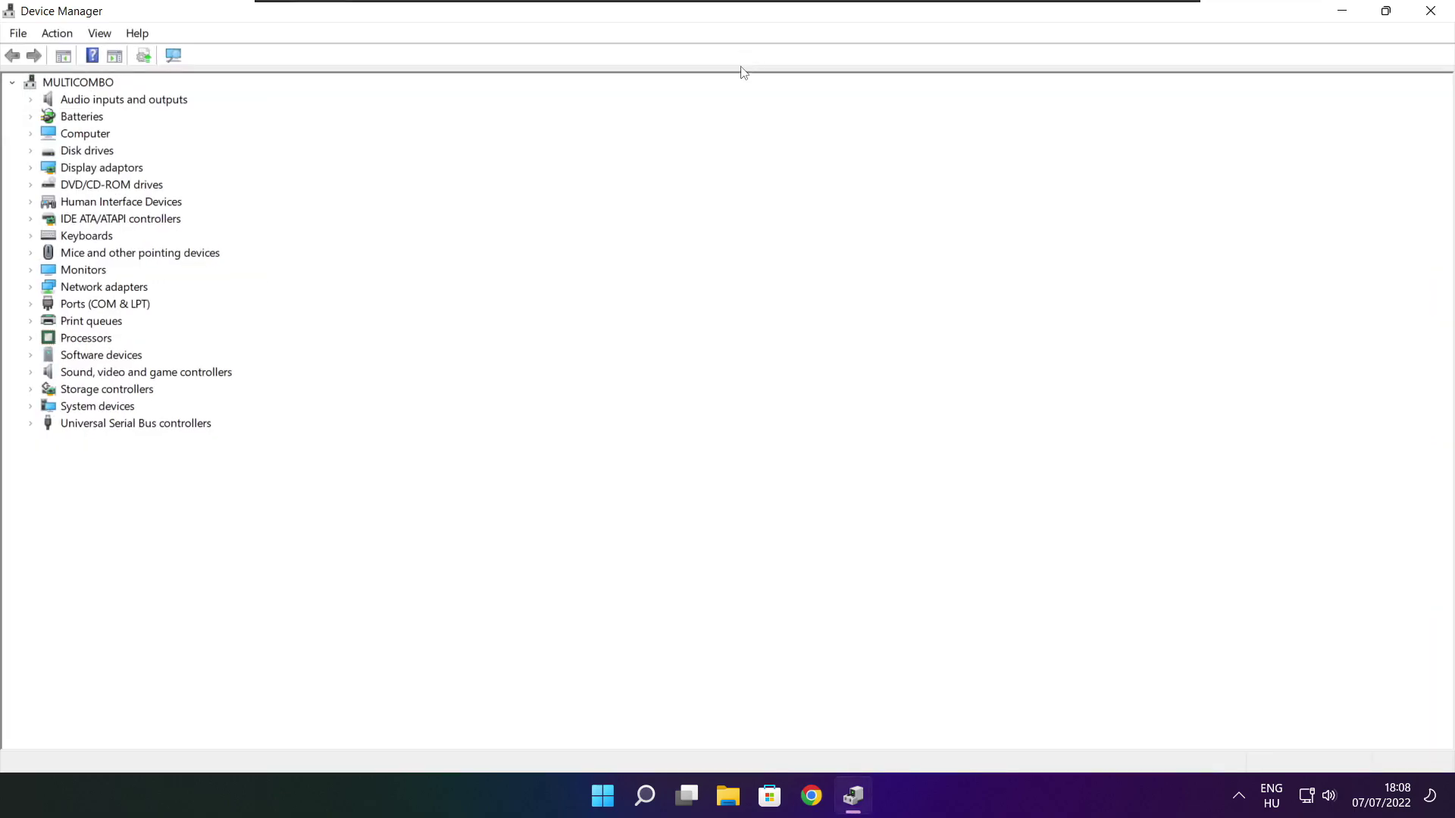
{"action": "left_click", "coordinate": [87, 171]}
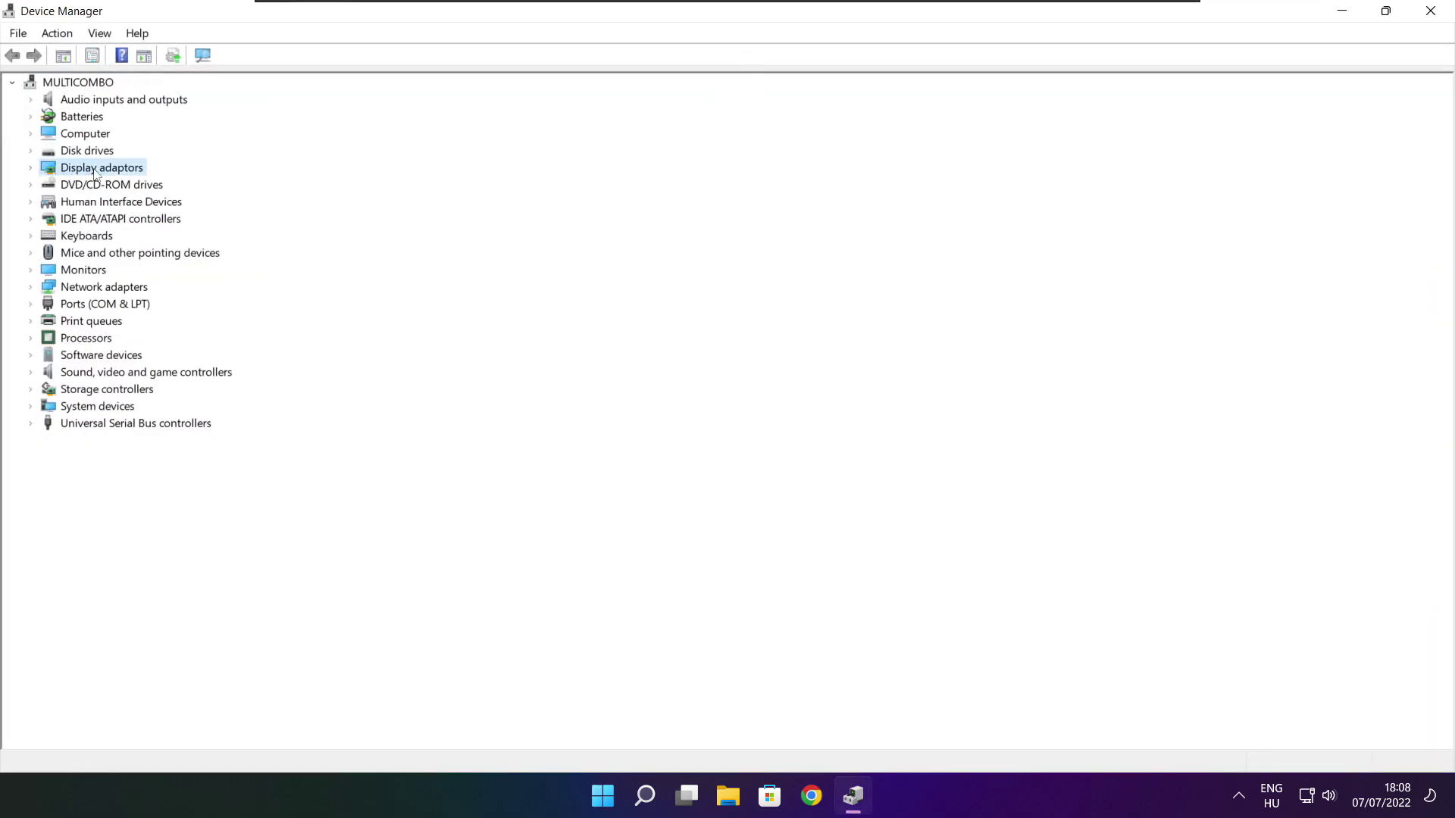
{"action": "left_click", "coordinate": [31, 168]}
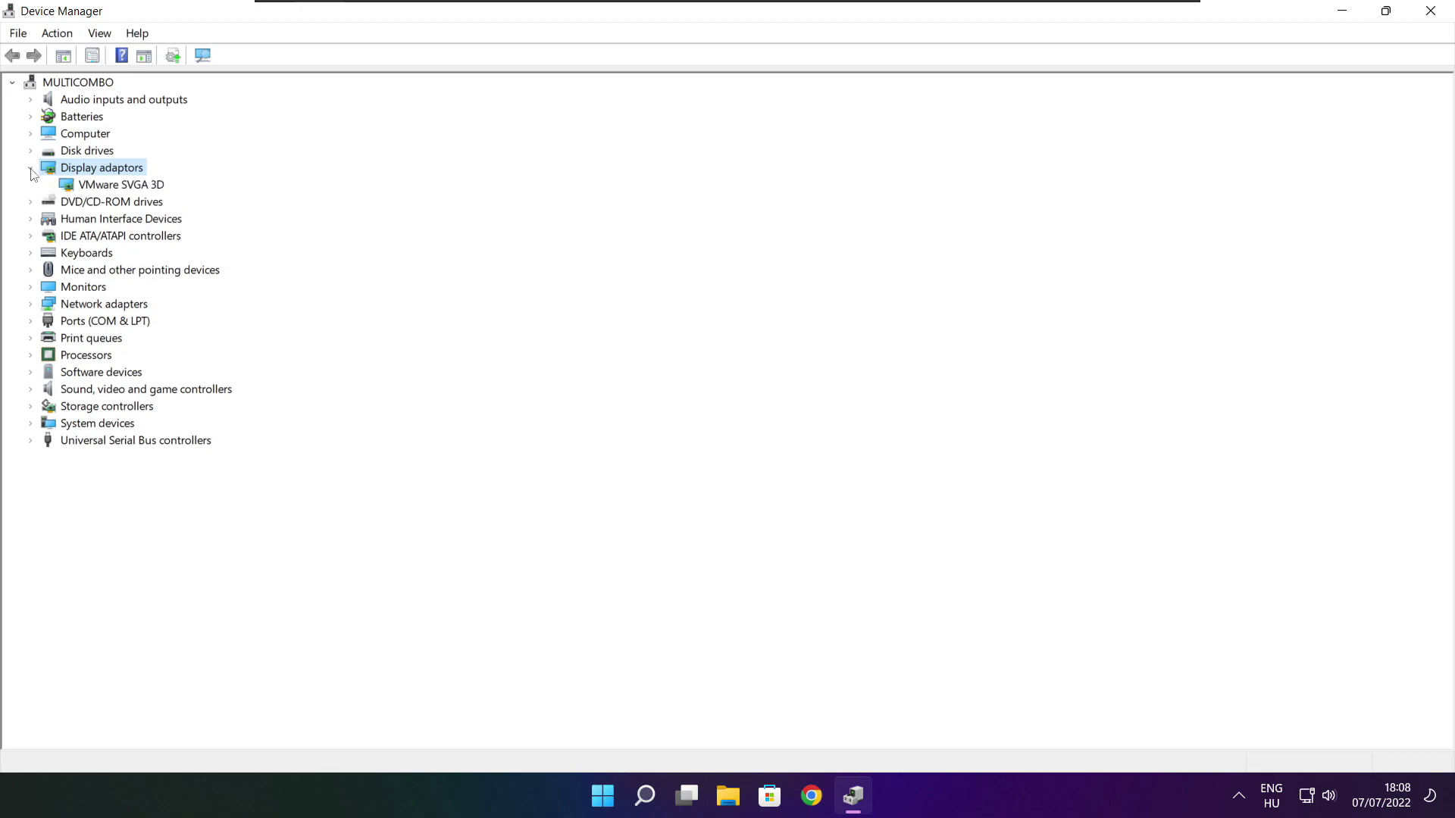
{"action": "left_click", "coordinate": [143, 187]}
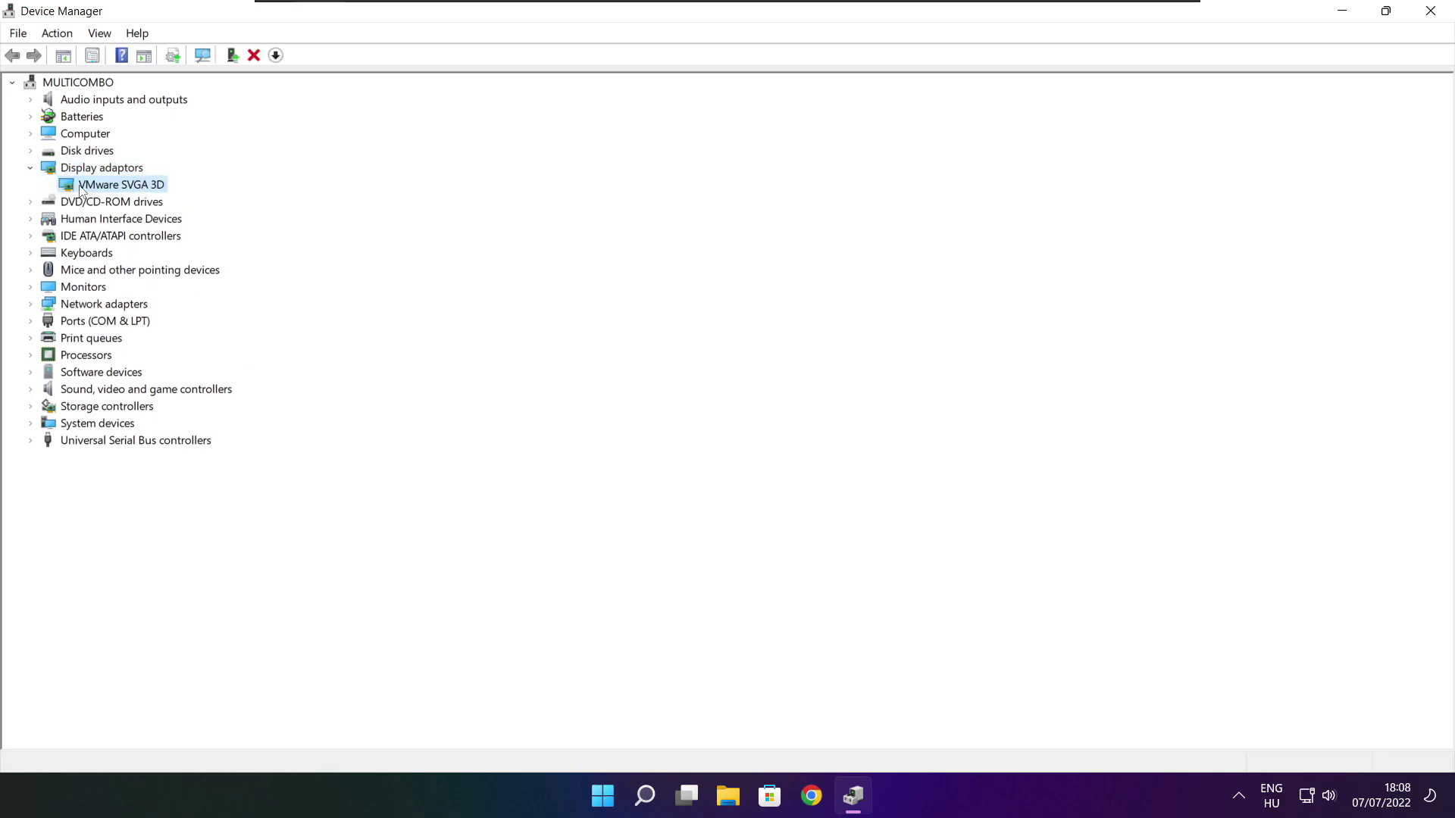
{"action": "right_click", "coordinate": [103, 184]}
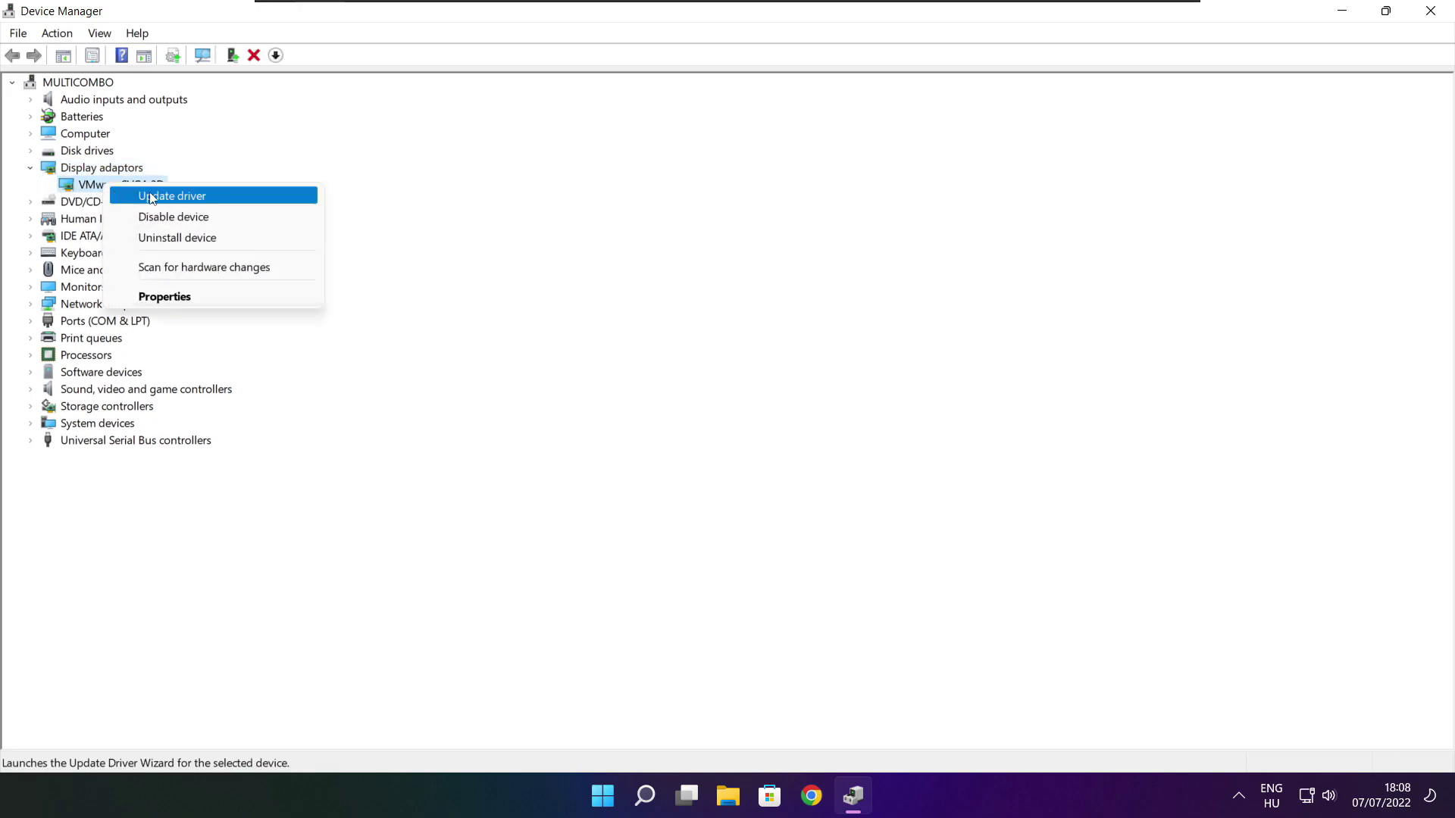
{"action": "left_click", "coordinate": [211, 201]}
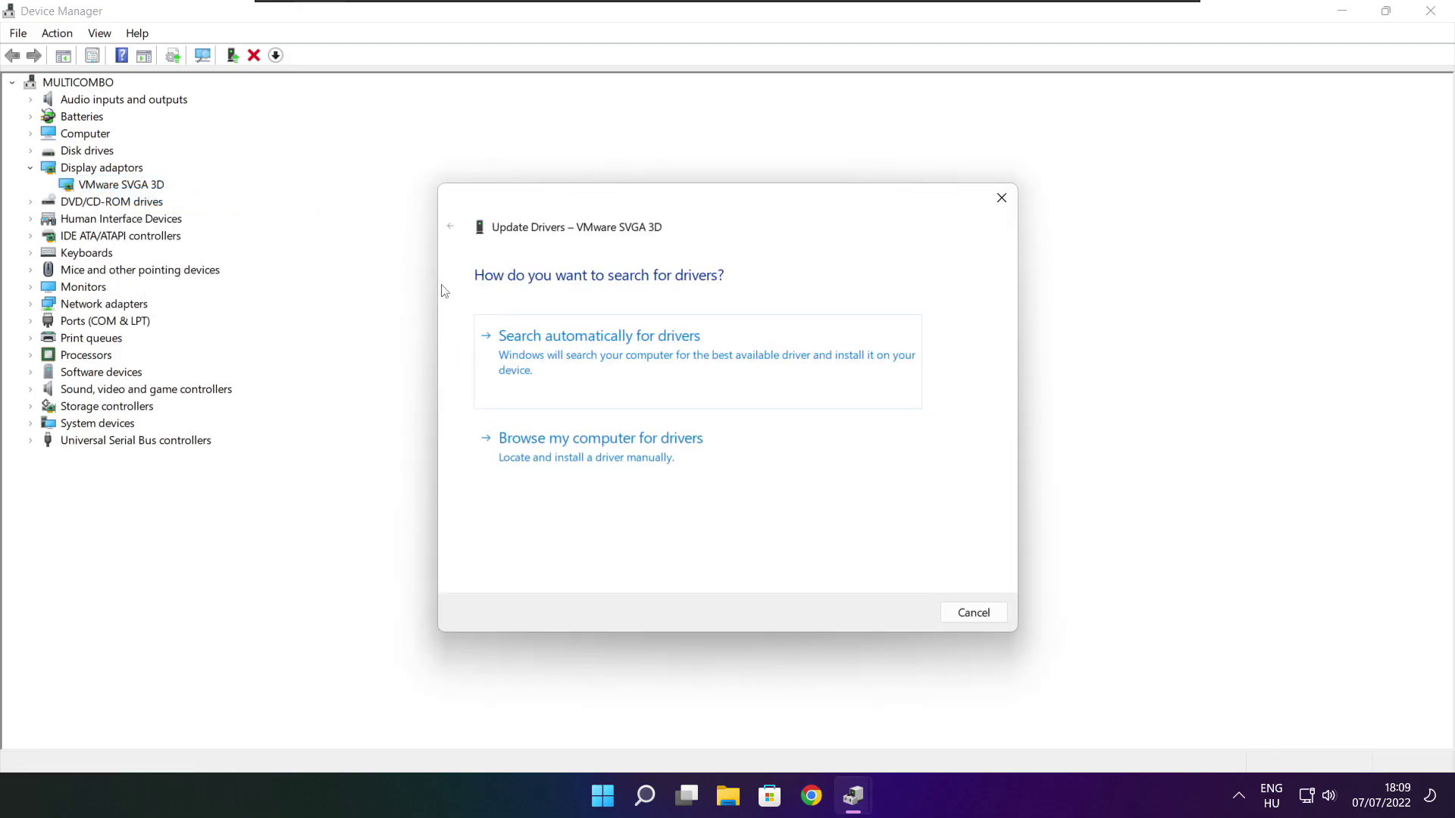
{"action": "left_click", "coordinate": [669, 365]}
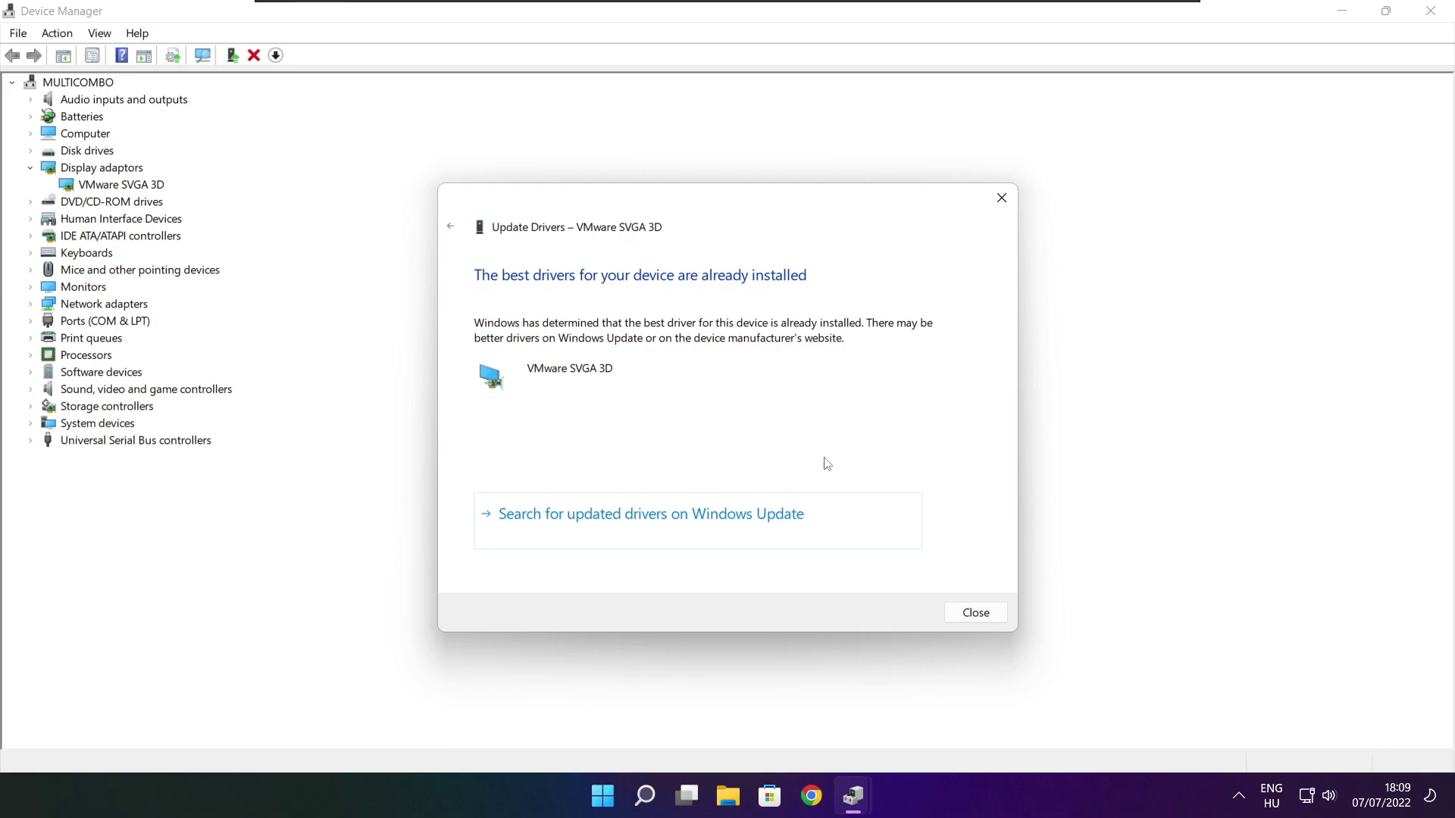
{"action": "left_click", "coordinate": [976, 615]}
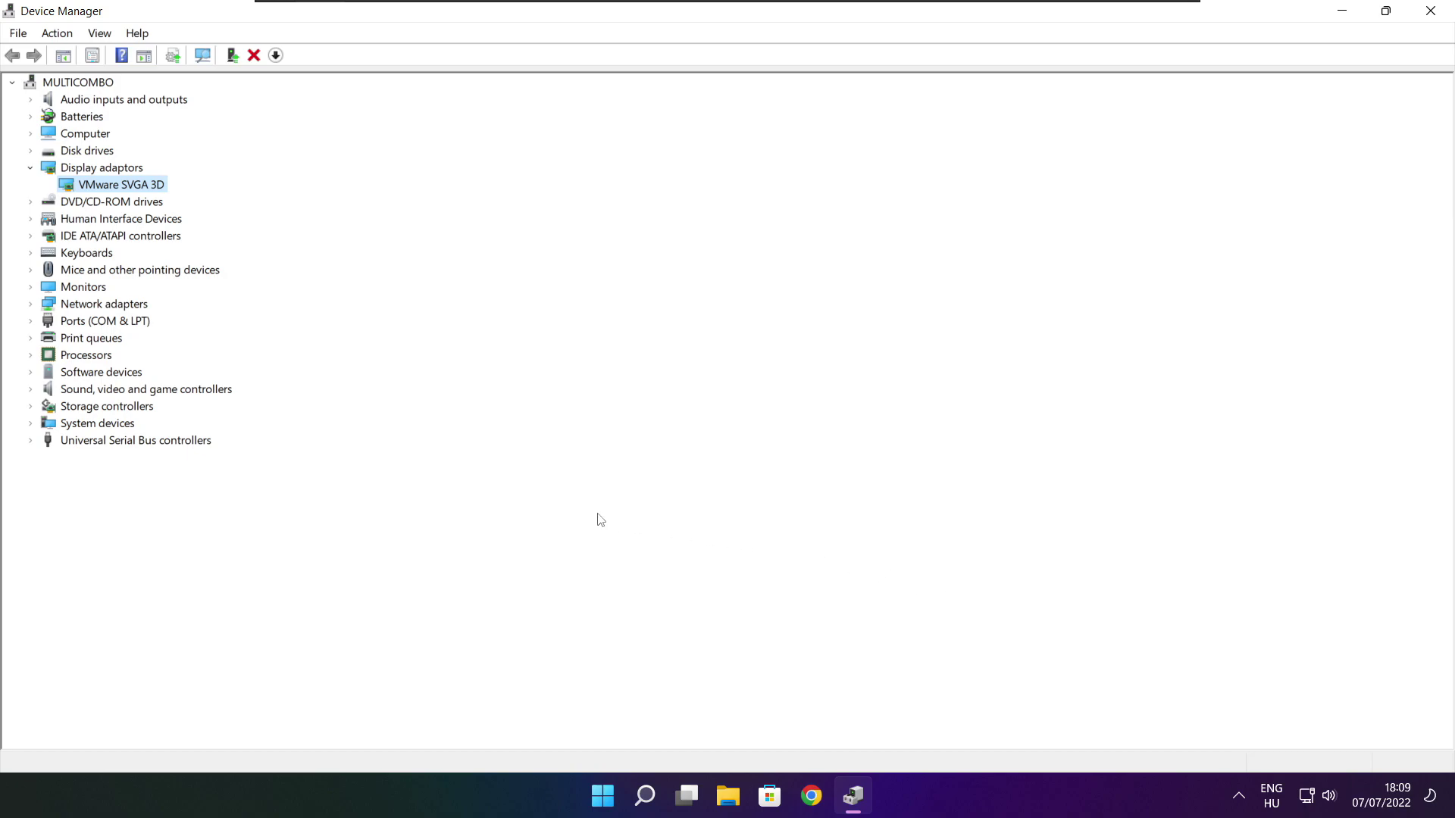
{"action": "left_click", "coordinate": [53, 392]}
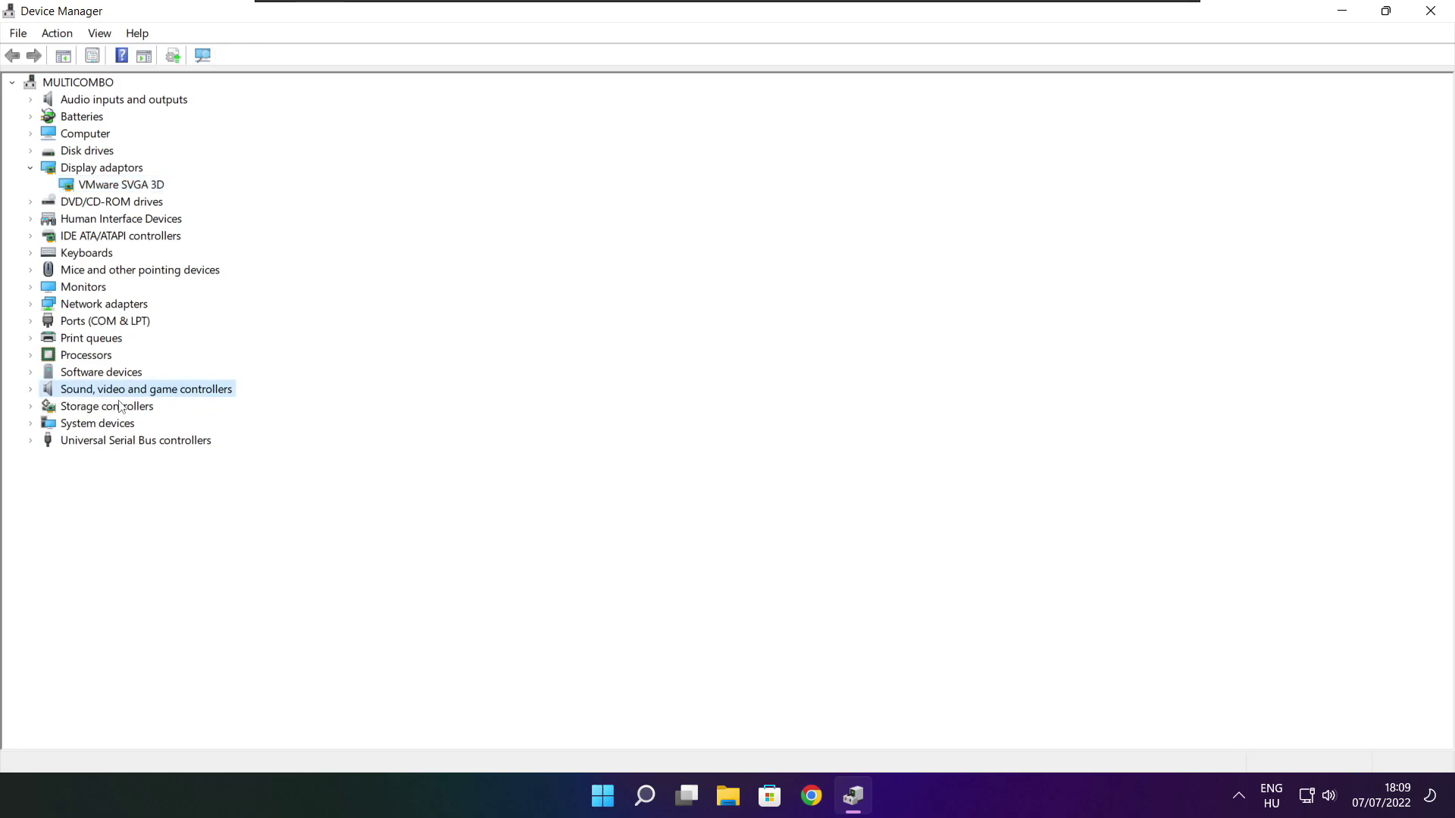
Step: Auto-search for a High Definition Audio Device driver (already the best), then close Device Manager
{"action": "left_click", "coordinate": [31, 391]}
{"action": "left_click", "coordinate": [144, 408]}
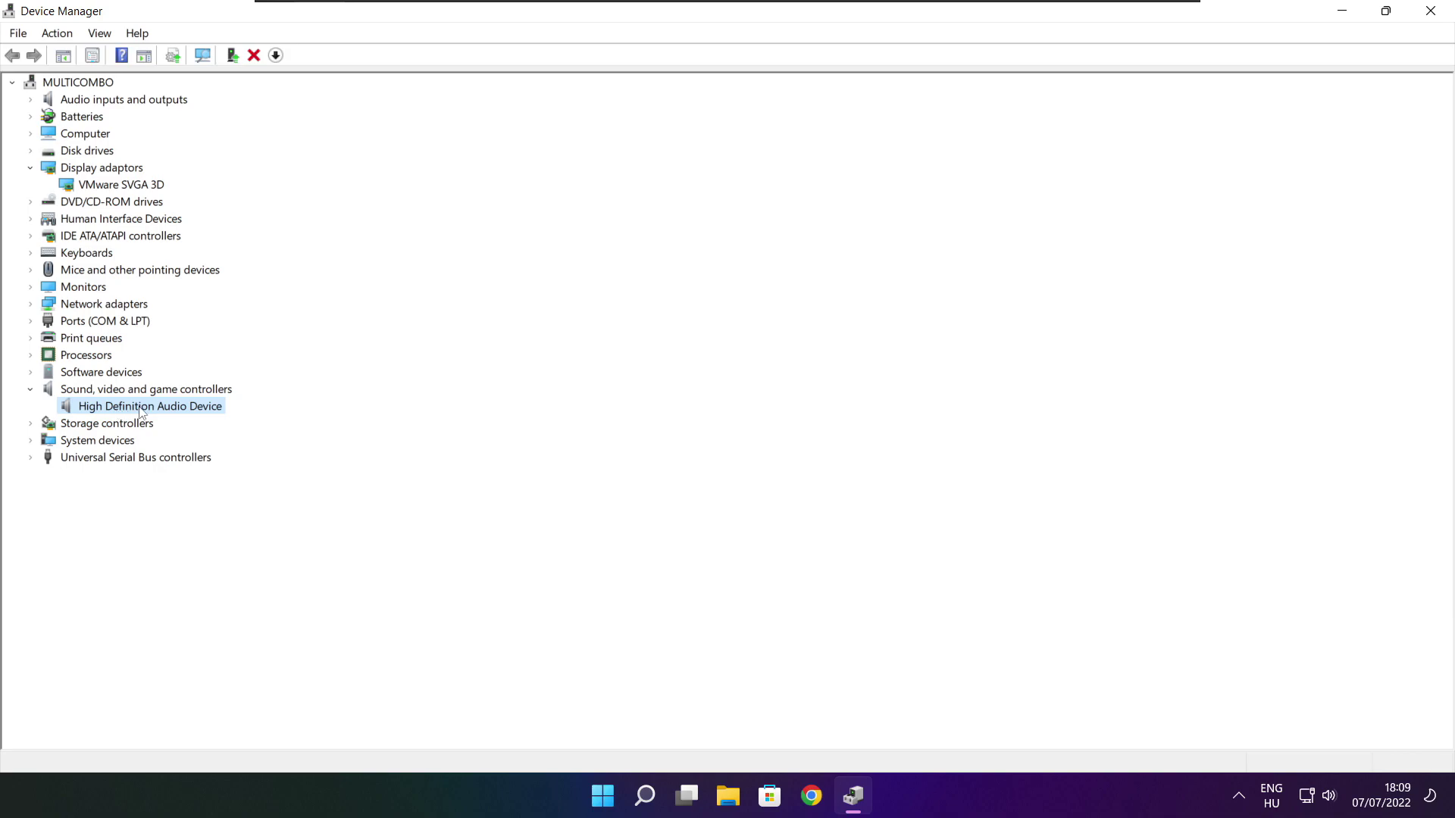
{"action": "right_click", "coordinate": [140, 411]}
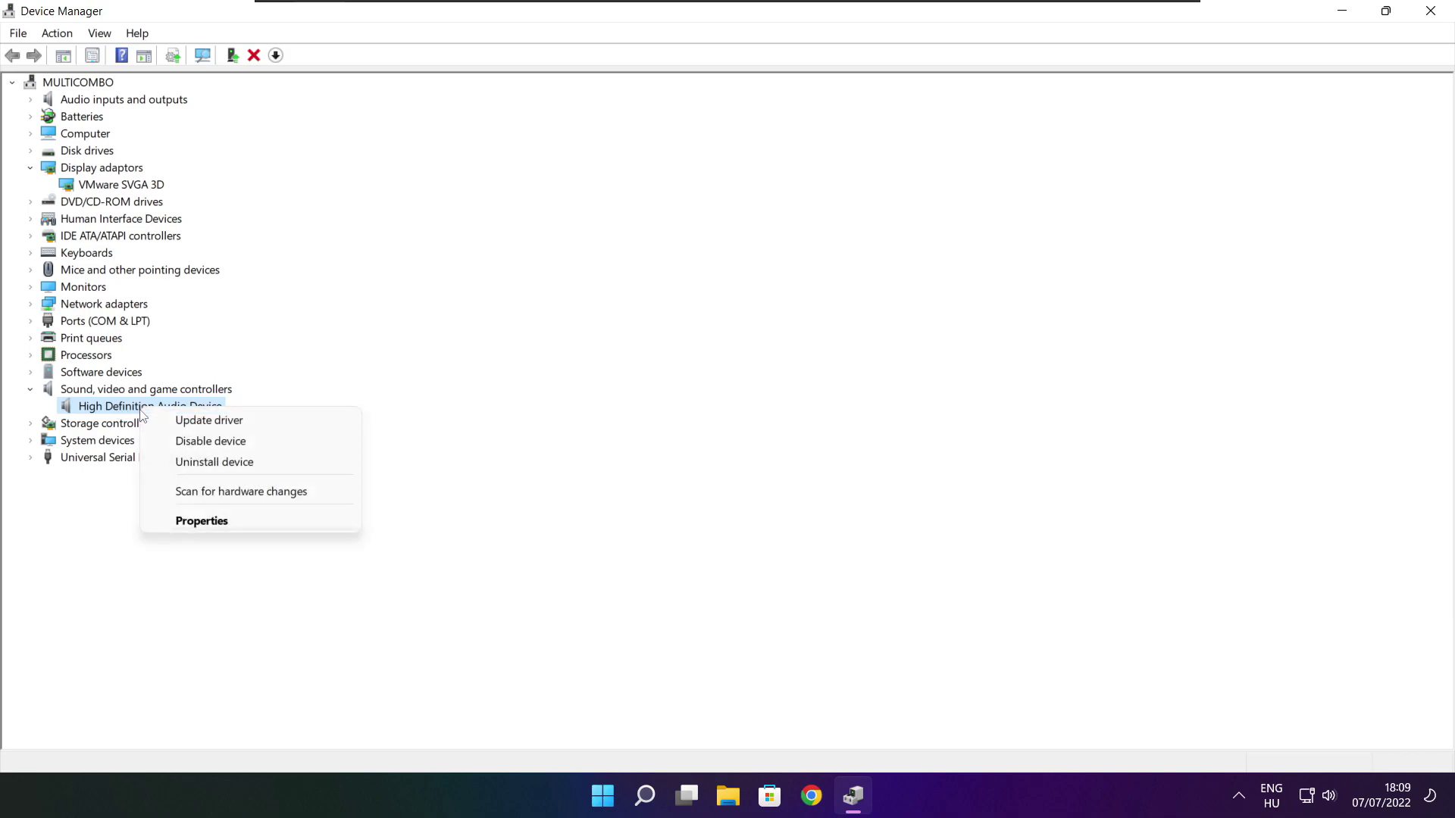
{"action": "left_click", "coordinate": [284, 427]}
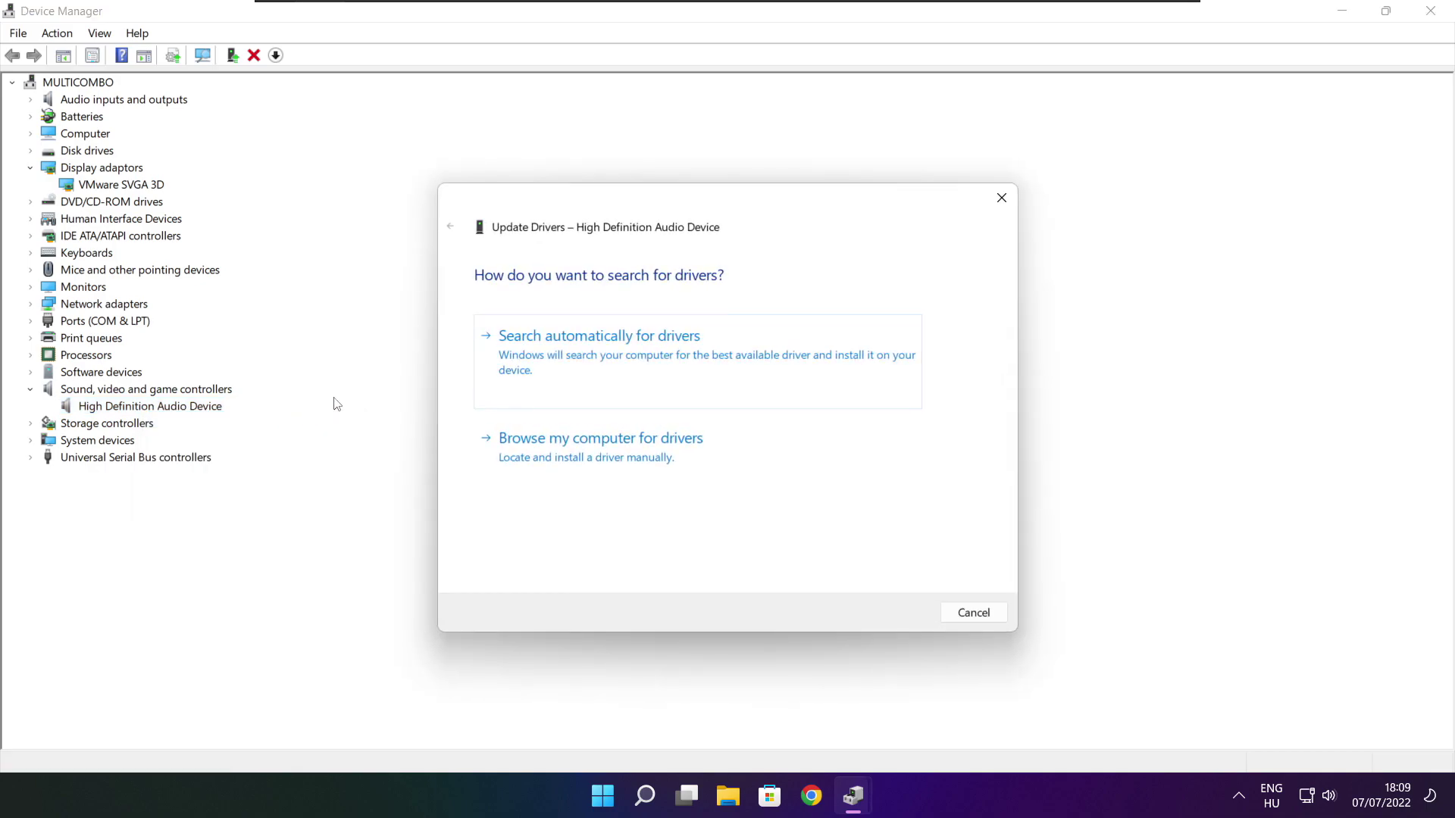
{"action": "left_click", "coordinate": [633, 360]}
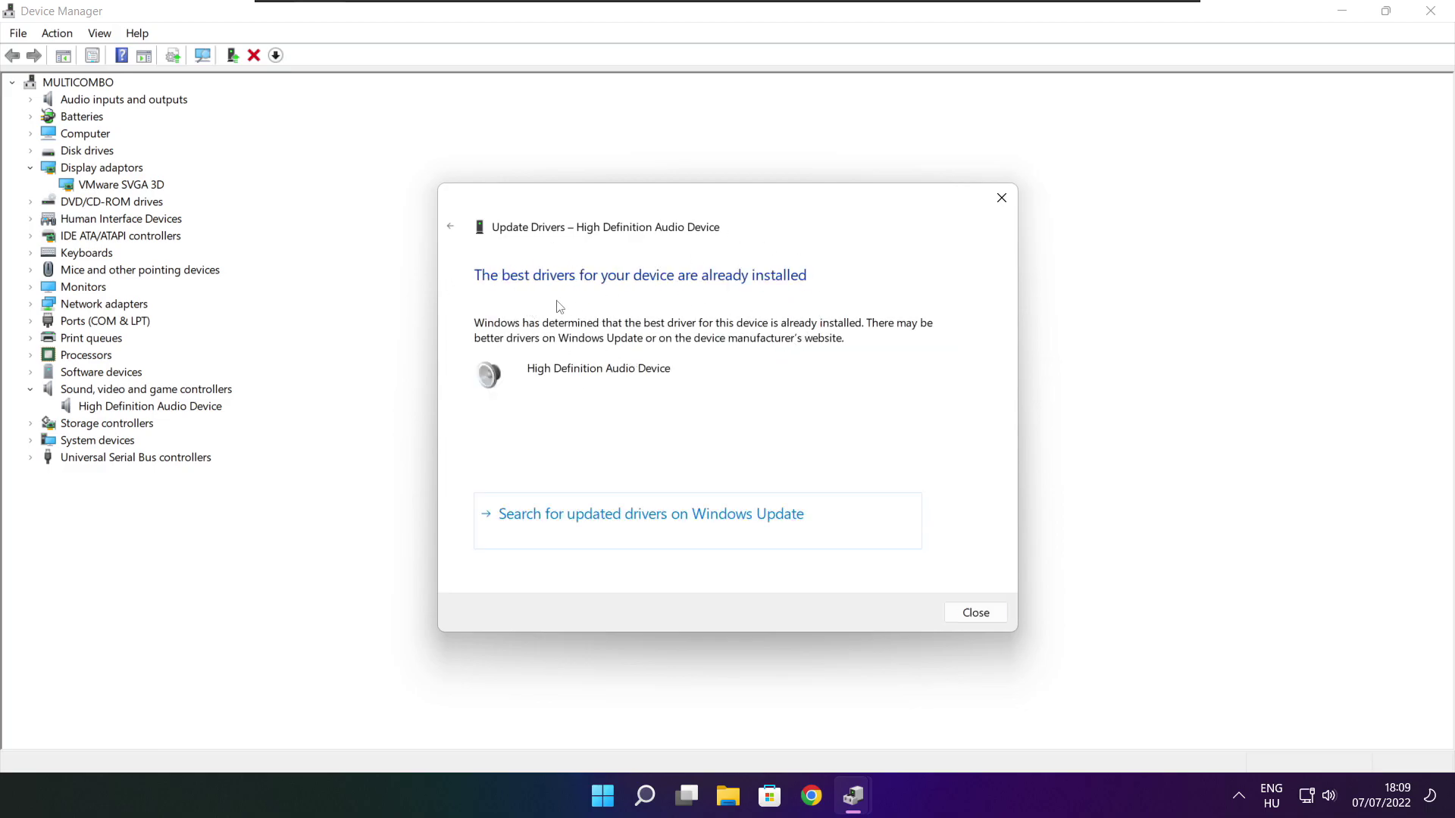
{"action": "left_click", "coordinate": [976, 613]}
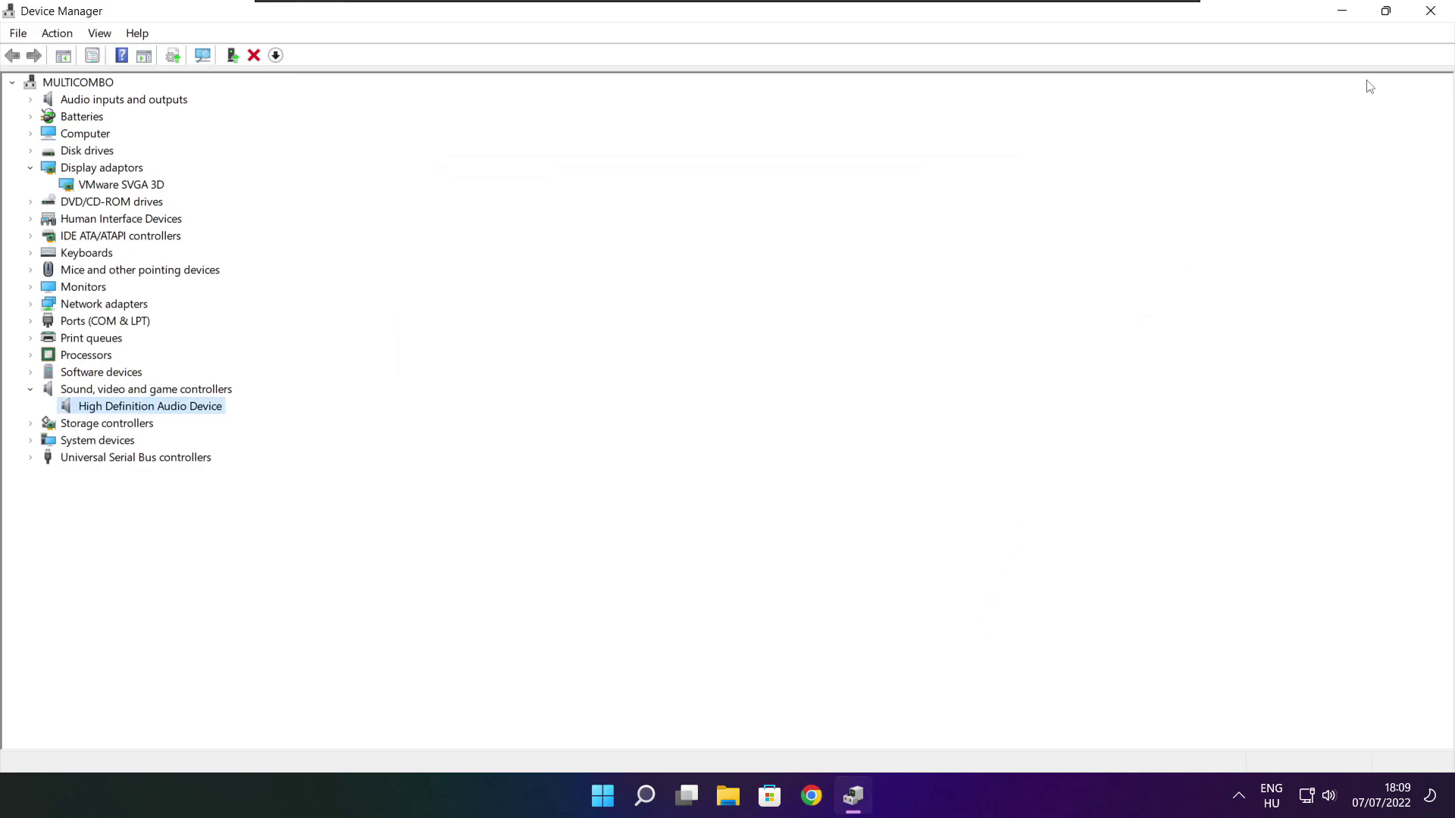
{"action": "left_click", "coordinate": [1435, 14]}
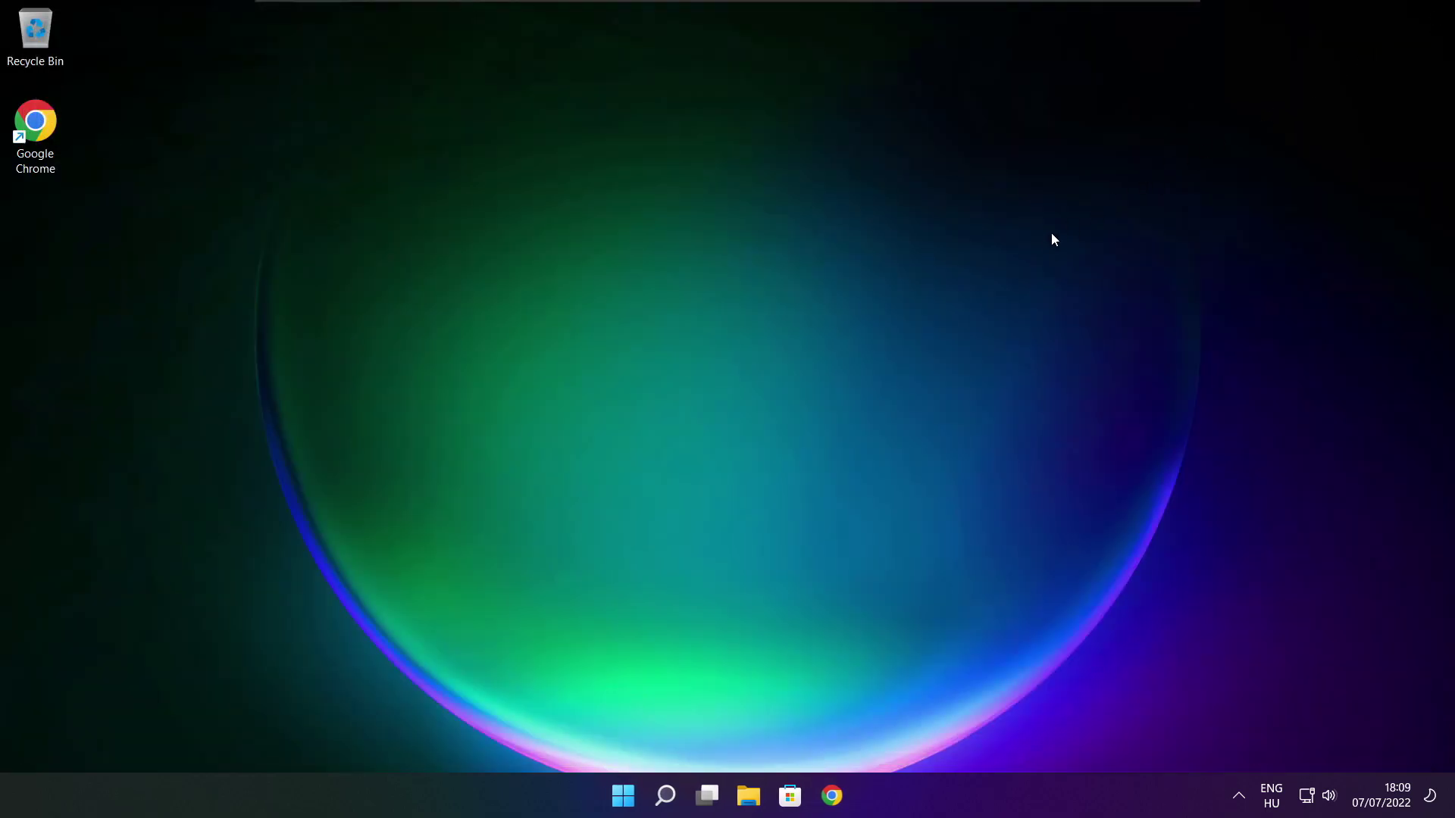
Step: Find 'edit power plan' and make High performance the active plan in Power Options, then close it
{"action": "left_click", "coordinate": [668, 801]}
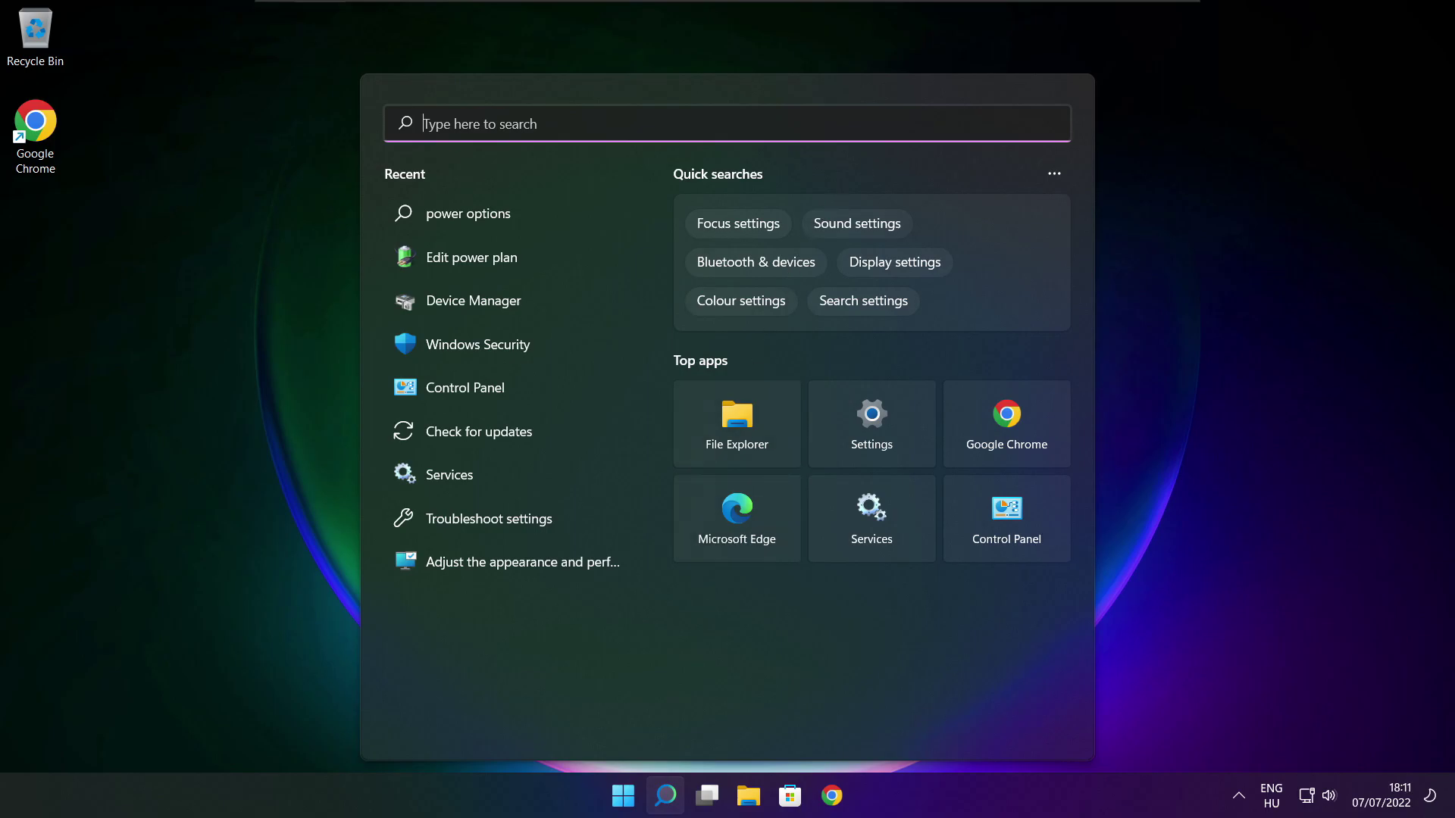
{"action": "type", "text": "edit"}
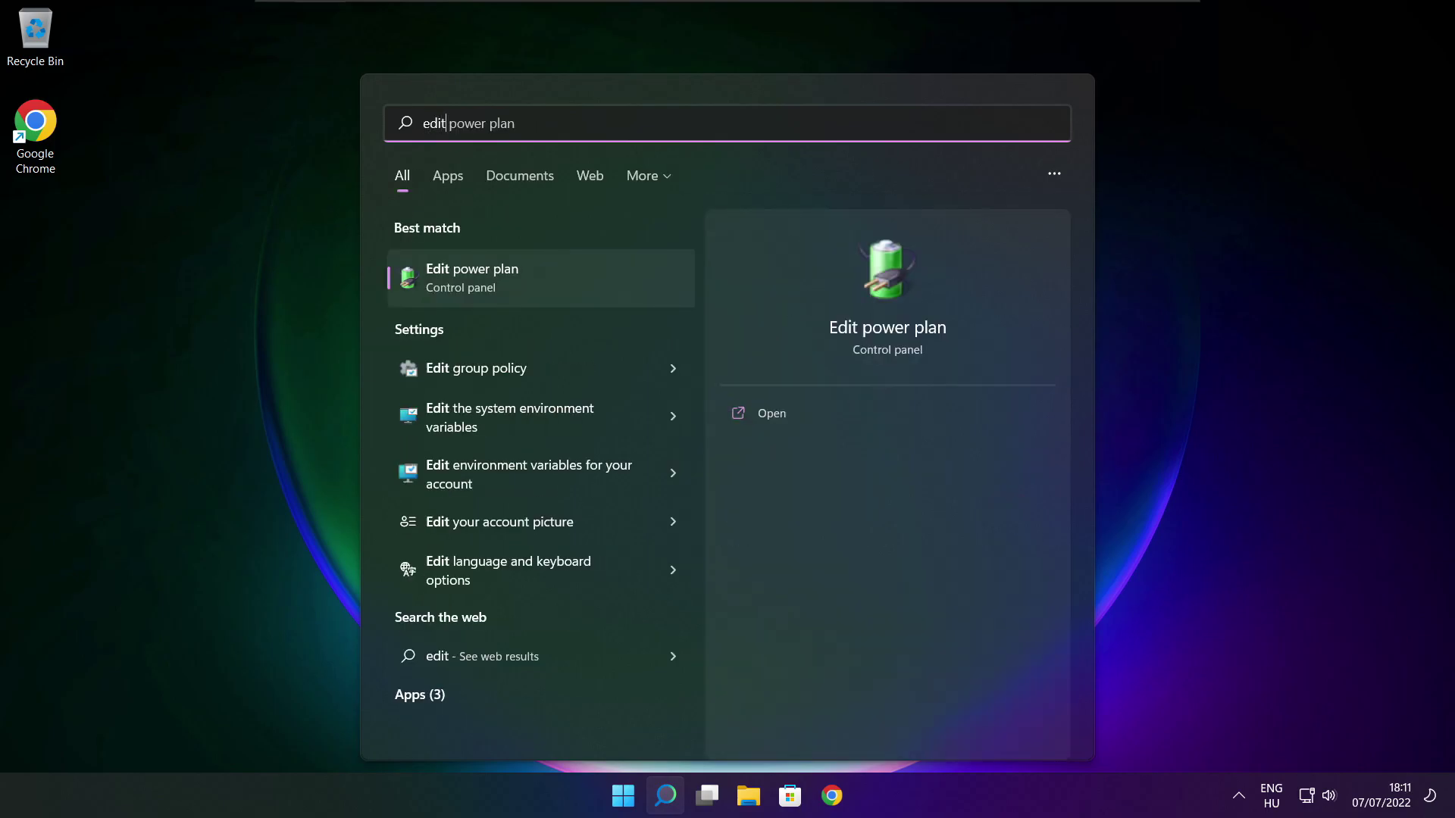
{"action": "type", "text": " power plan"}
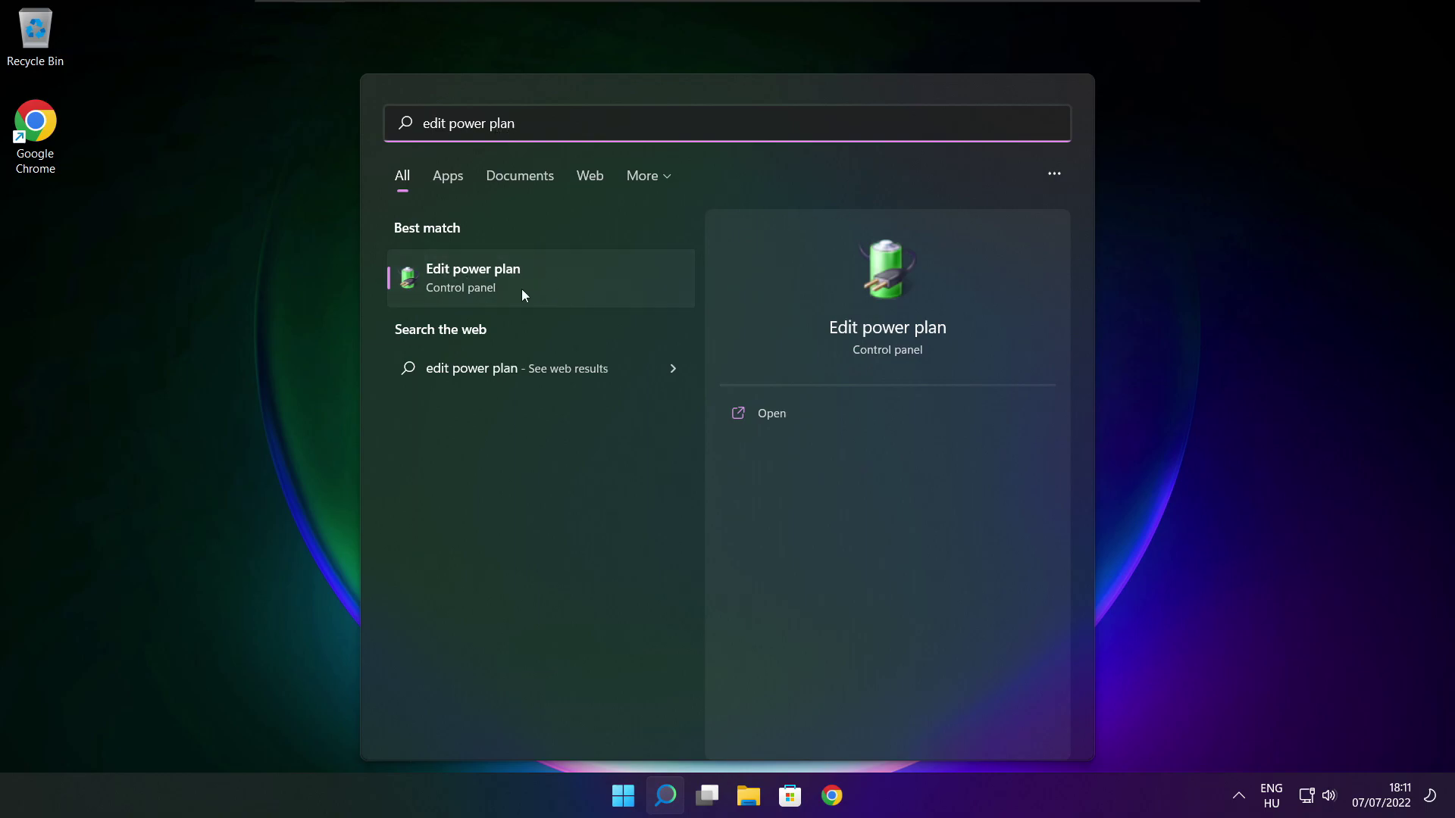
{"action": "left_click", "coordinate": [575, 284]}
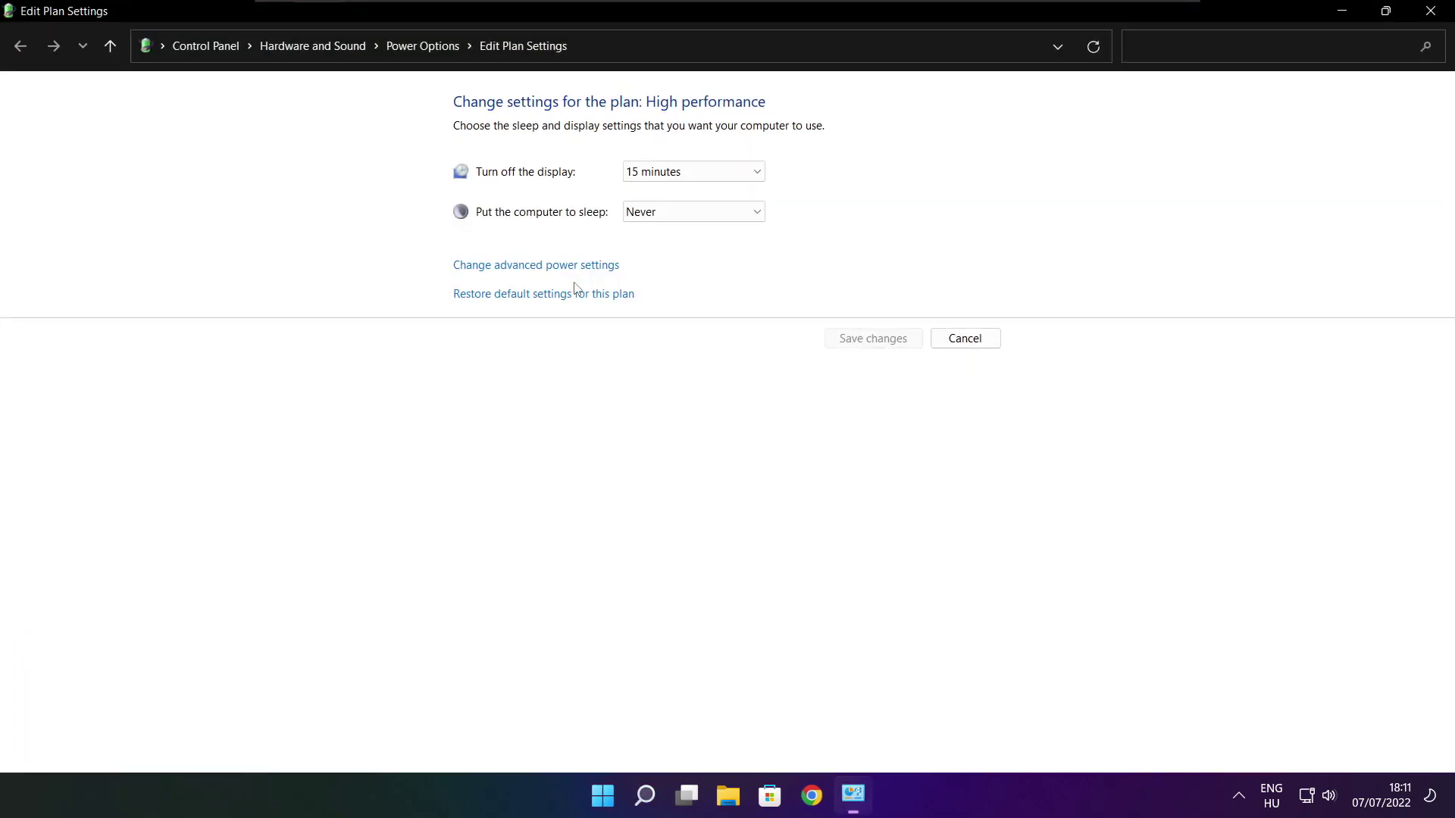
{"action": "left_click", "coordinate": [432, 55]}
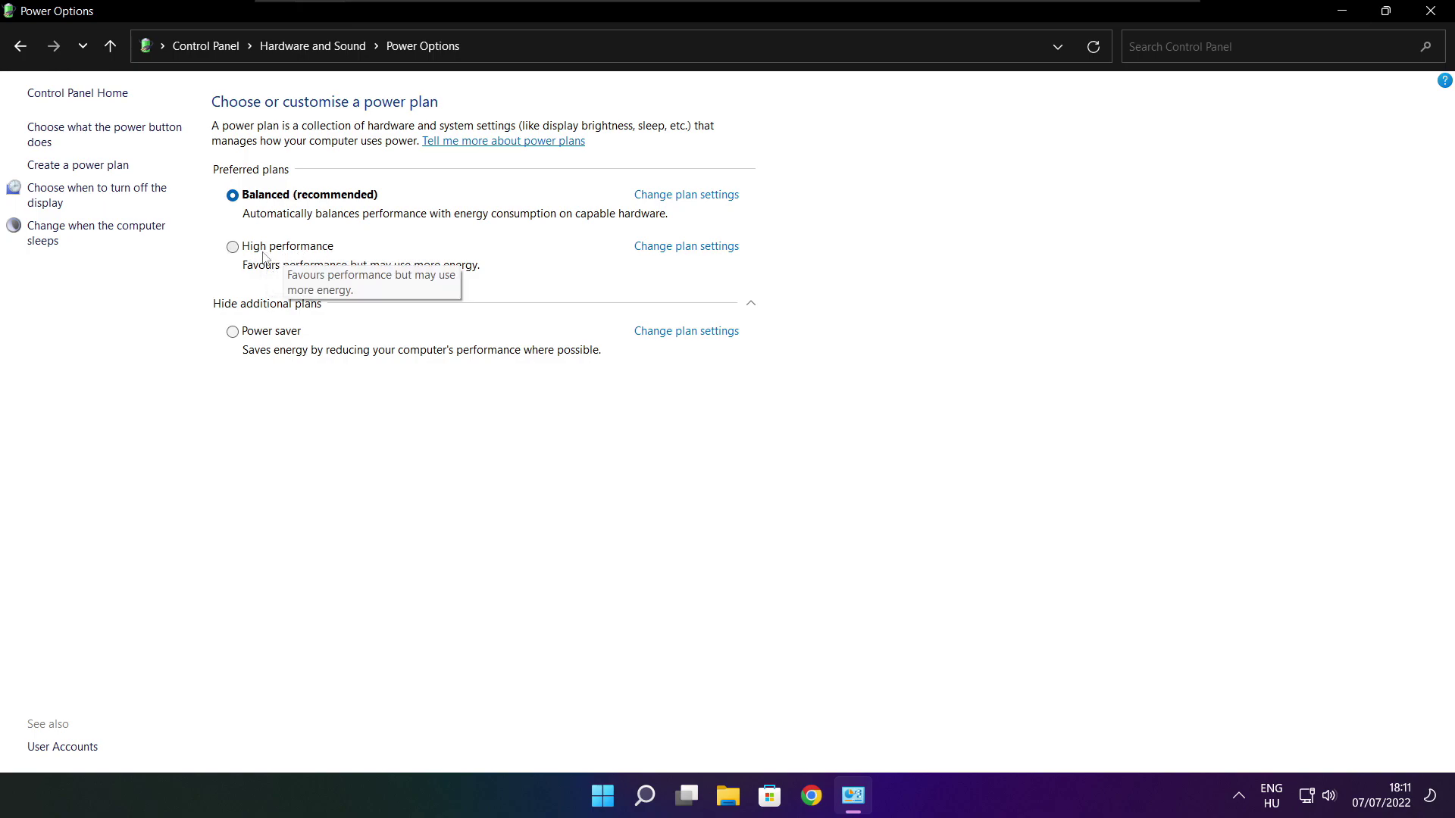
{"action": "left_click", "coordinate": [301, 250]}
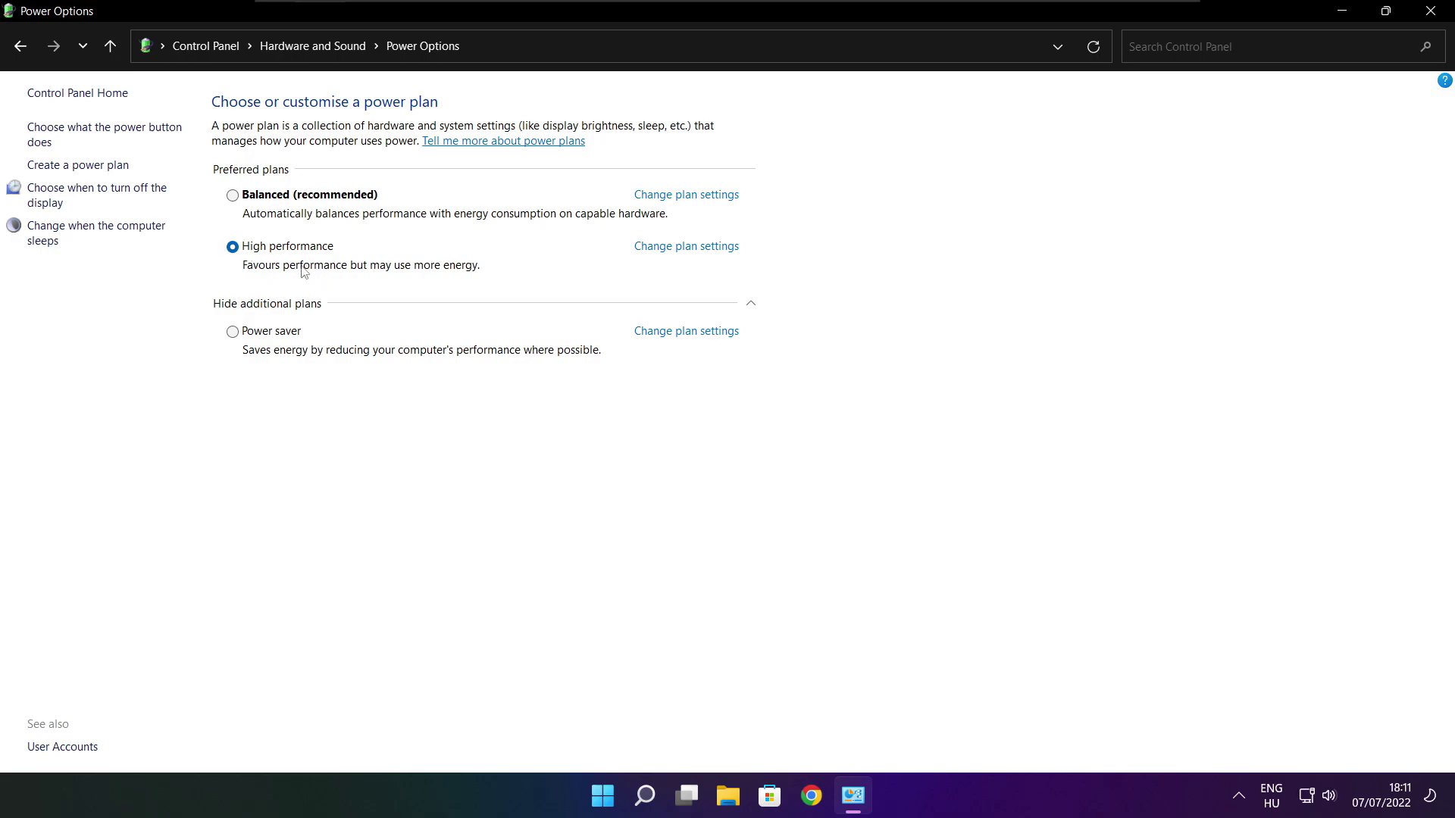
{"action": "left_click", "coordinate": [1435, 11]}
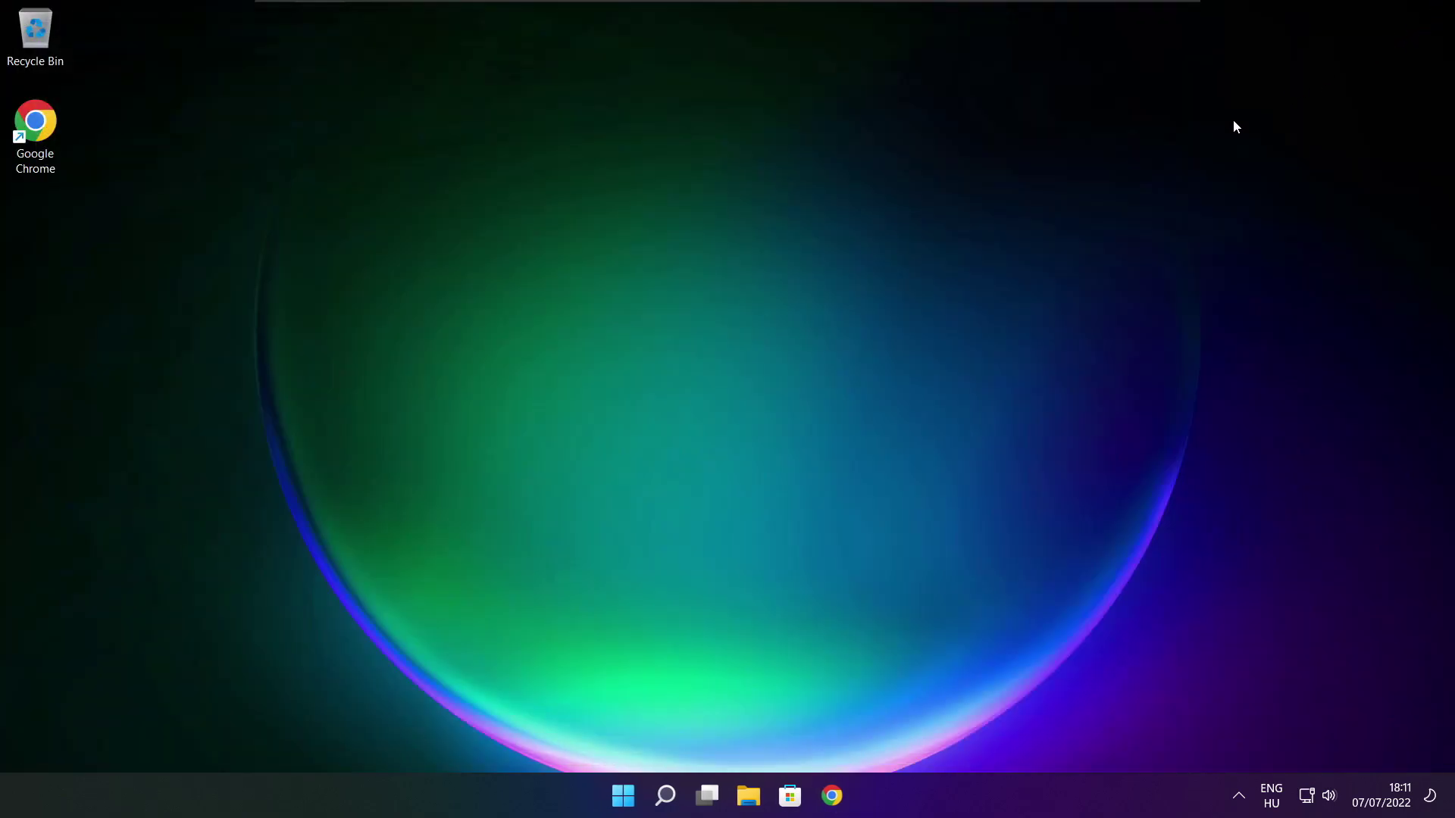
Step: Search for 'game mode' and switch Game Mode on
{"action": "left_click", "coordinate": [668, 798]}
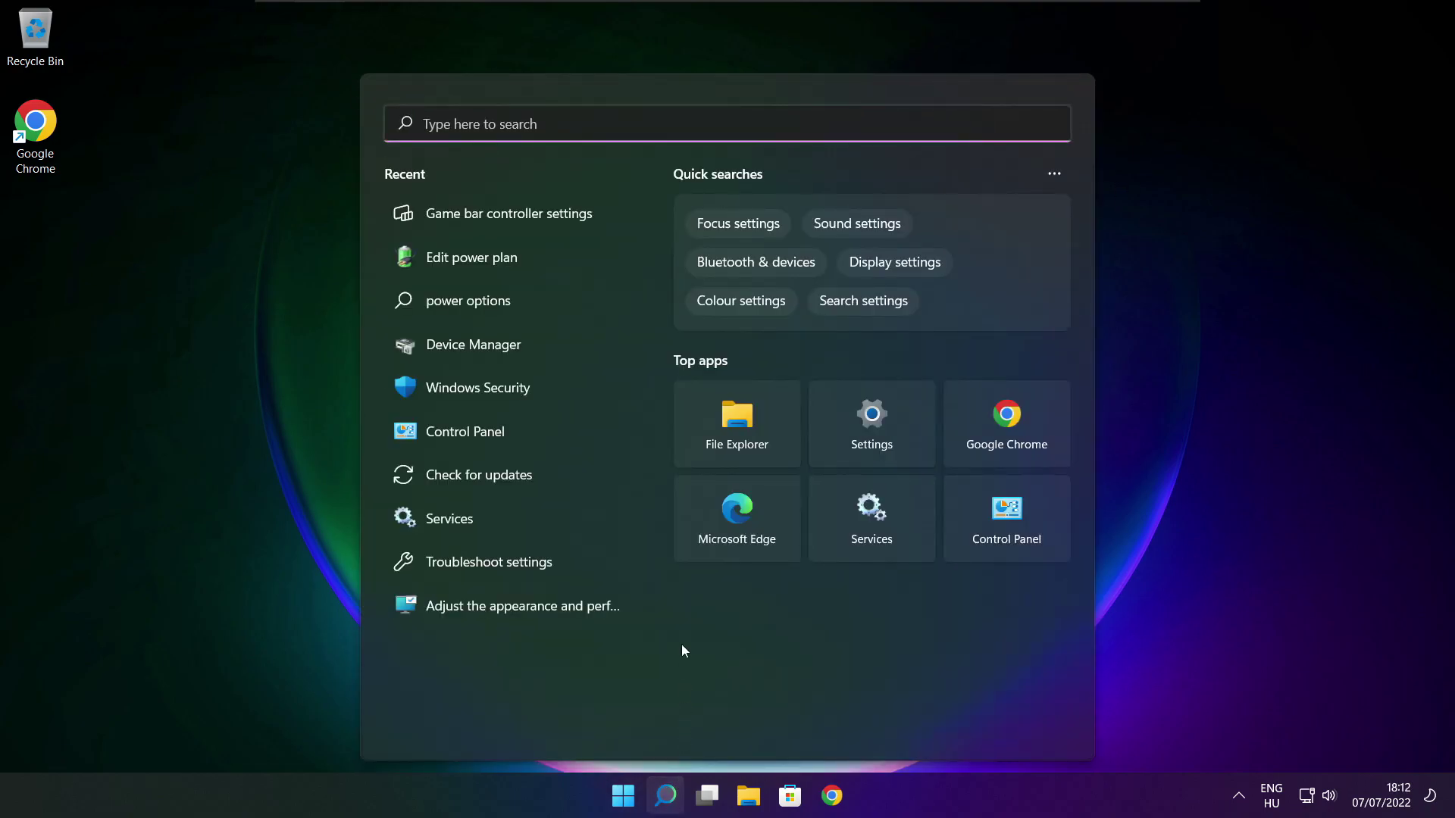
{"action": "type", "text": "game mode"}
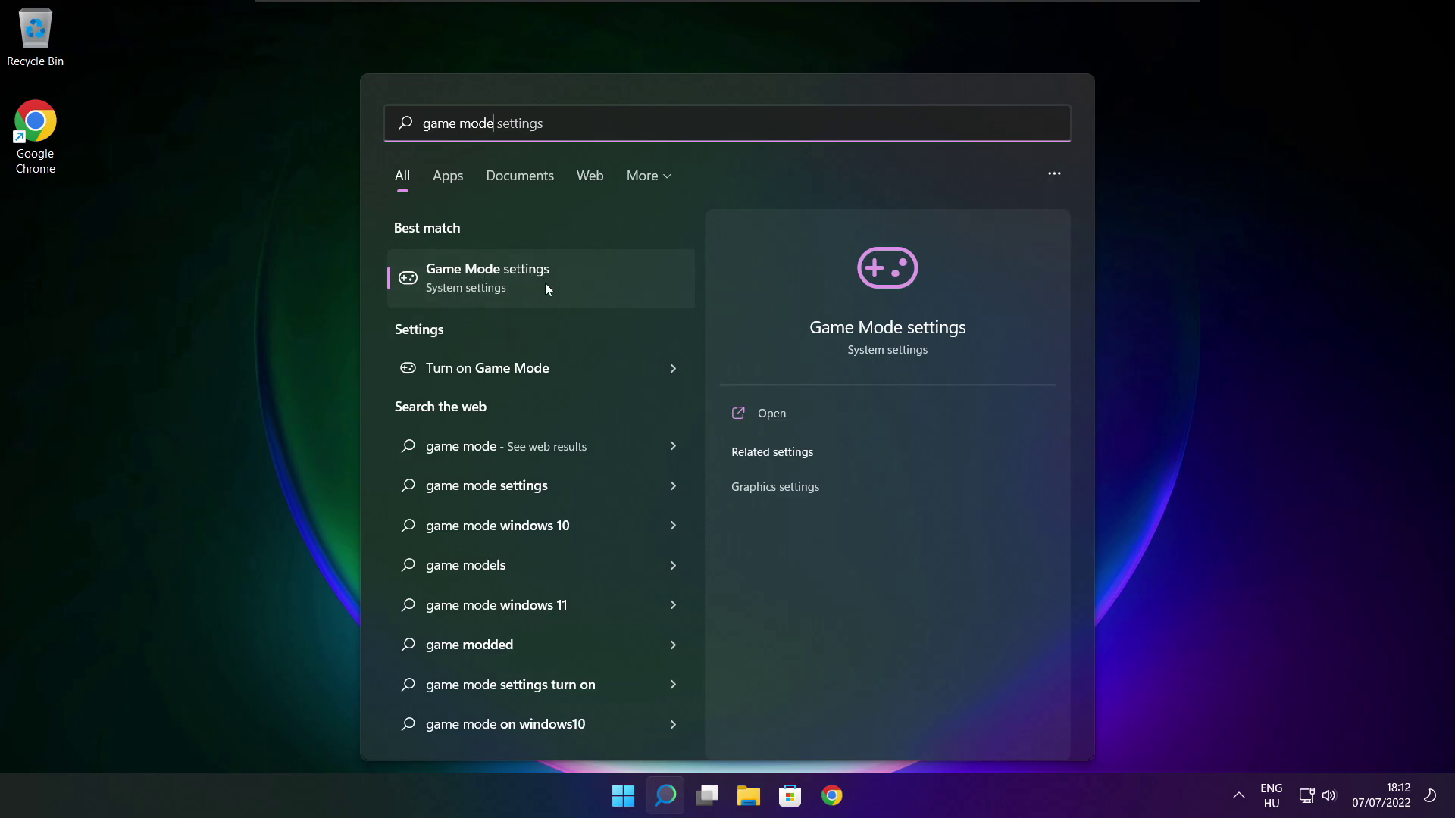
{"action": "left_click", "coordinate": [576, 279]}
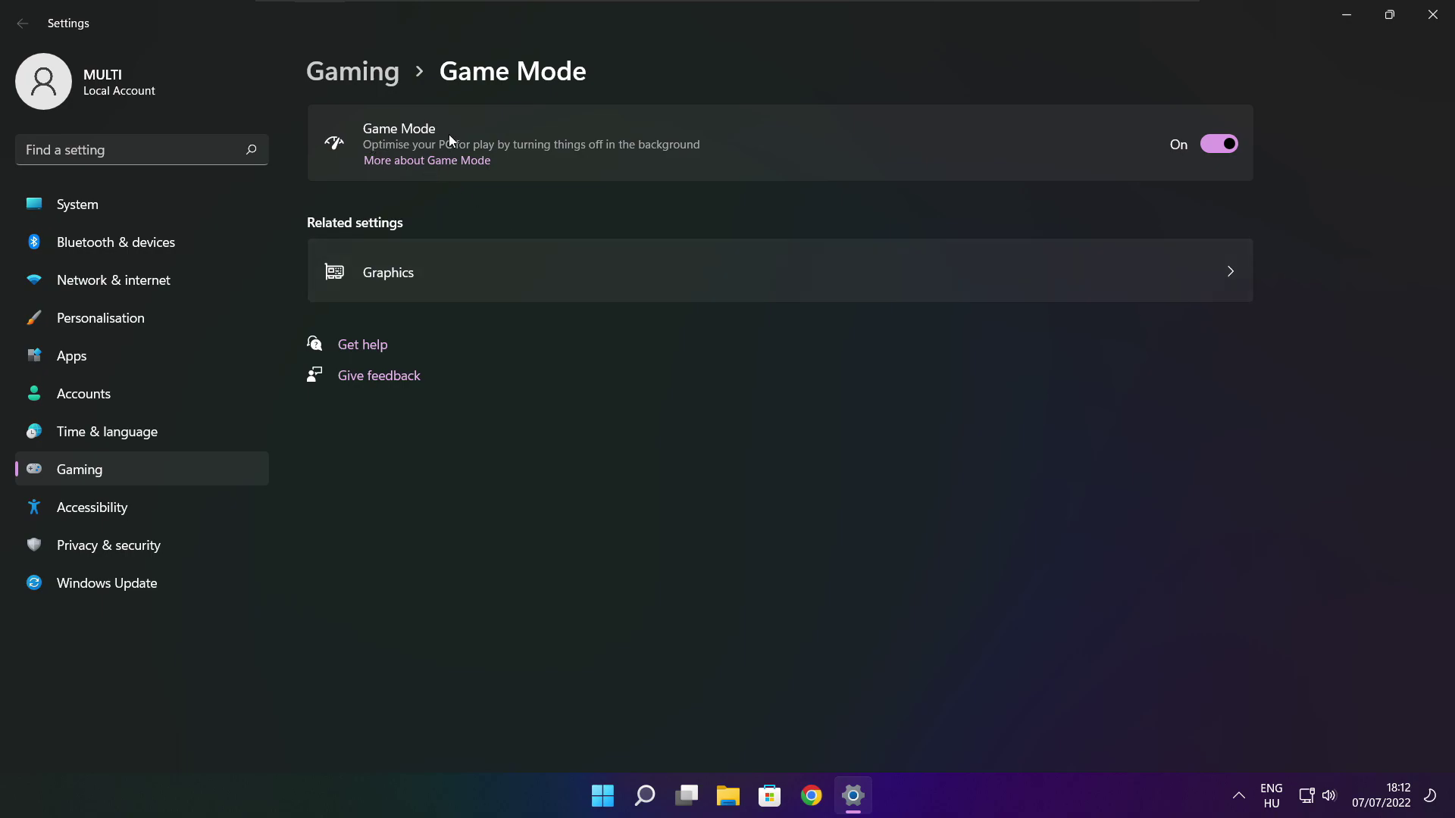
{"action": "left_click", "coordinate": [1228, 144]}
Step: Review the Xbox Game Bar settings from the Gaming page, then close Settings
{"action": "left_click", "coordinate": [357, 72]}
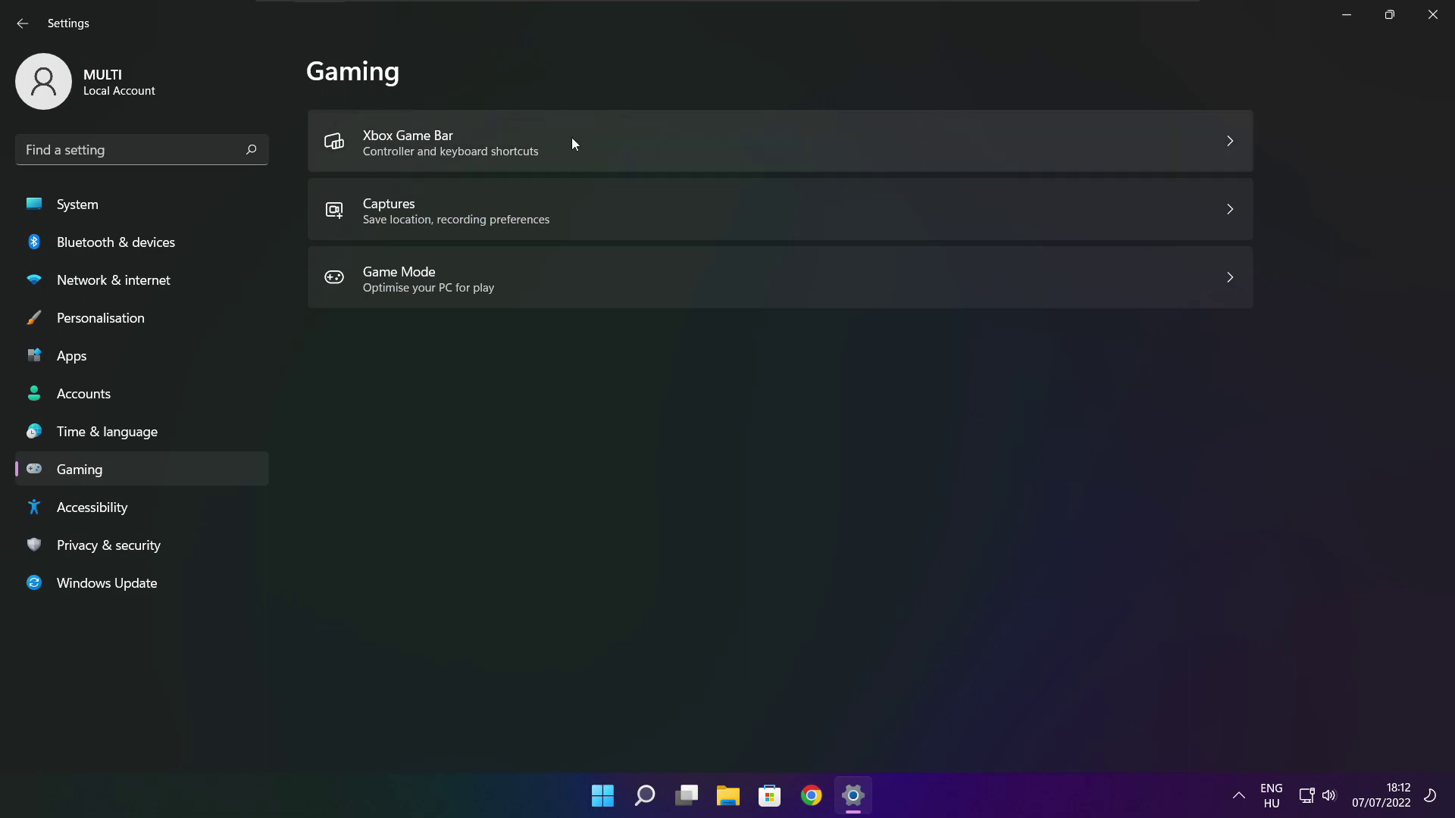
{"action": "left_click", "coordinate": [593, 155]}
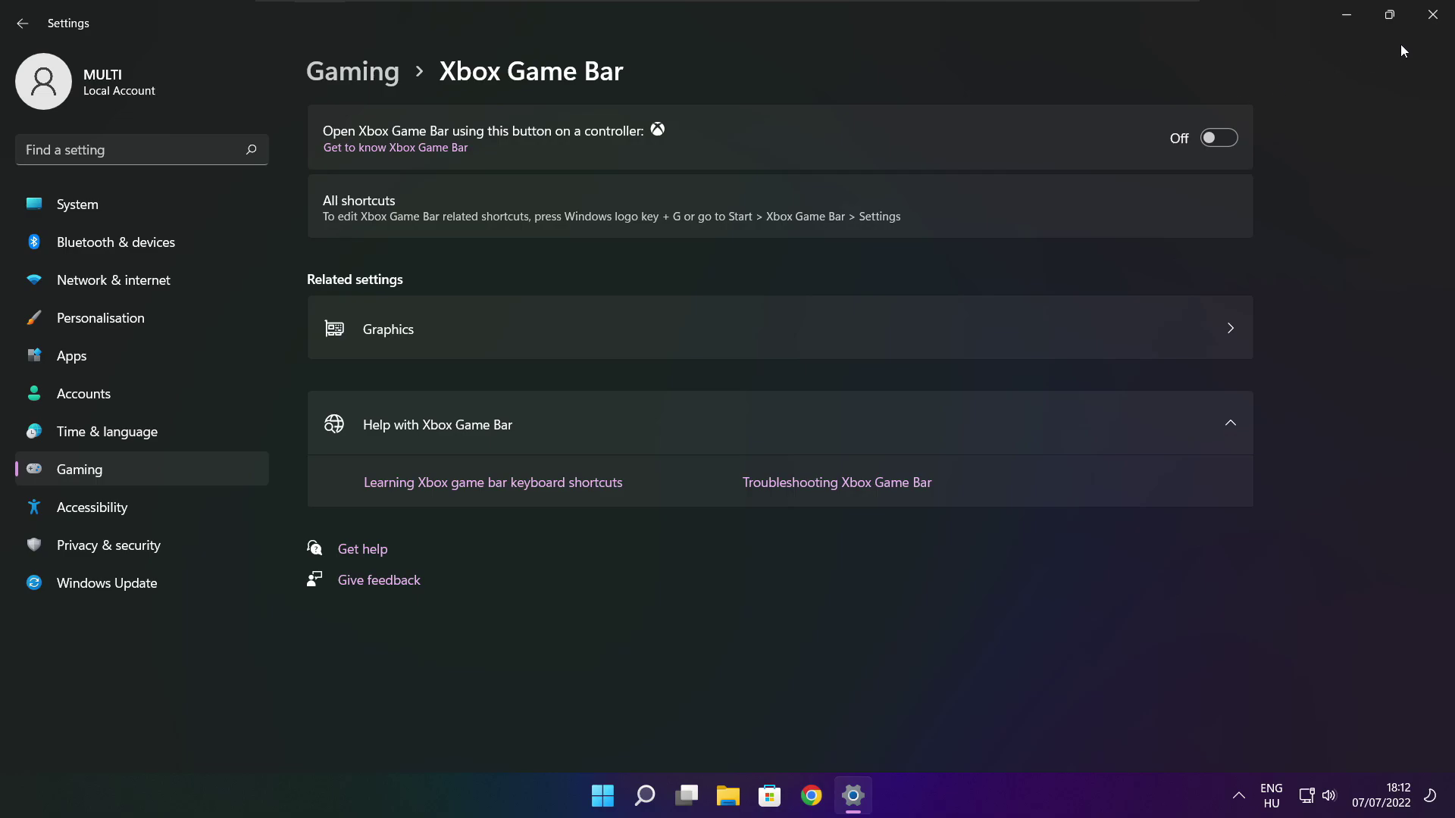
{"action": "left_click", "coordinate": [1433, 16]}
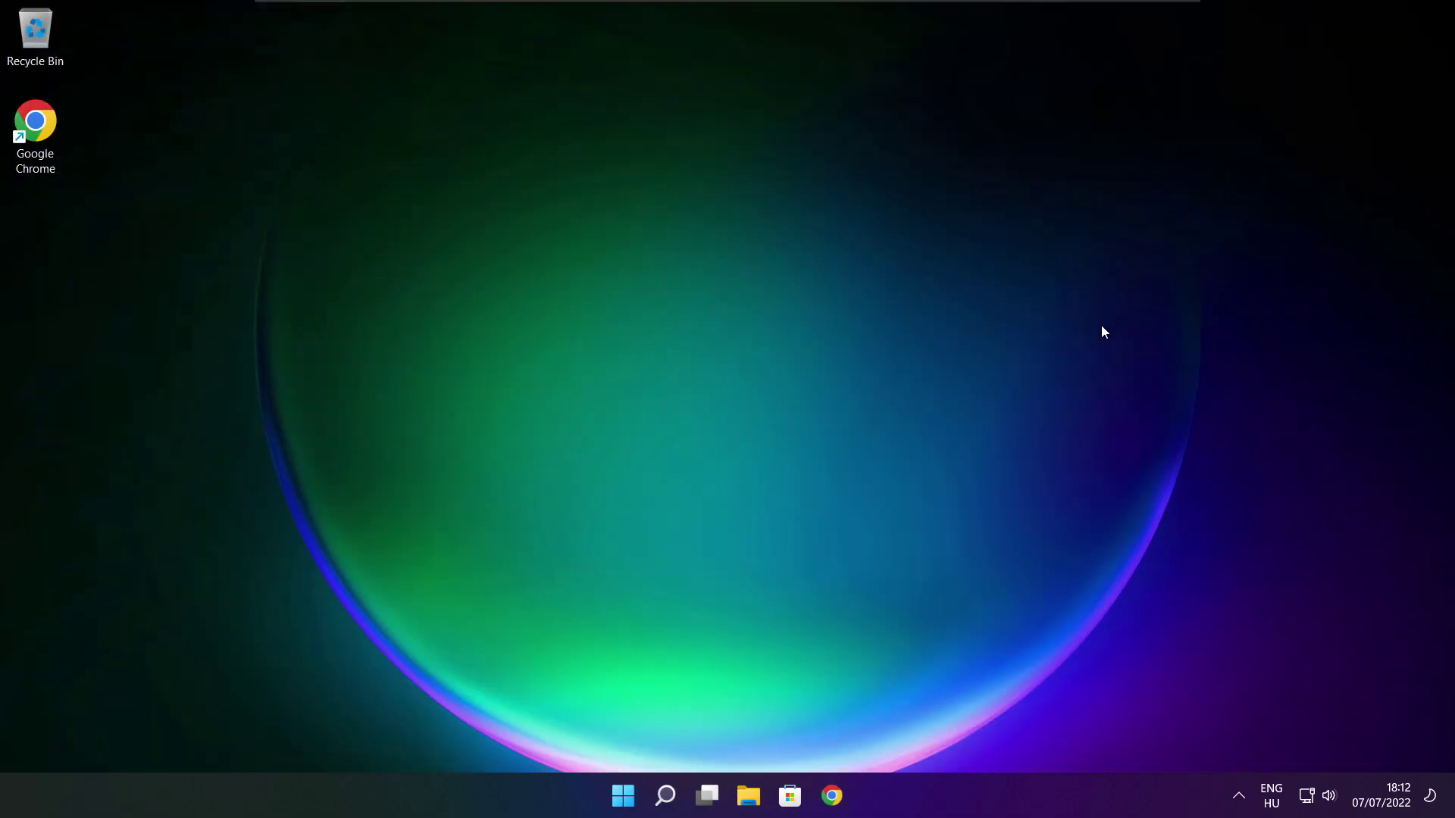
Step: Launch Task Manager from the Start button's quick menu and show its Startup apps list
{"action": "right_click", "coordinate": [628, 798]}
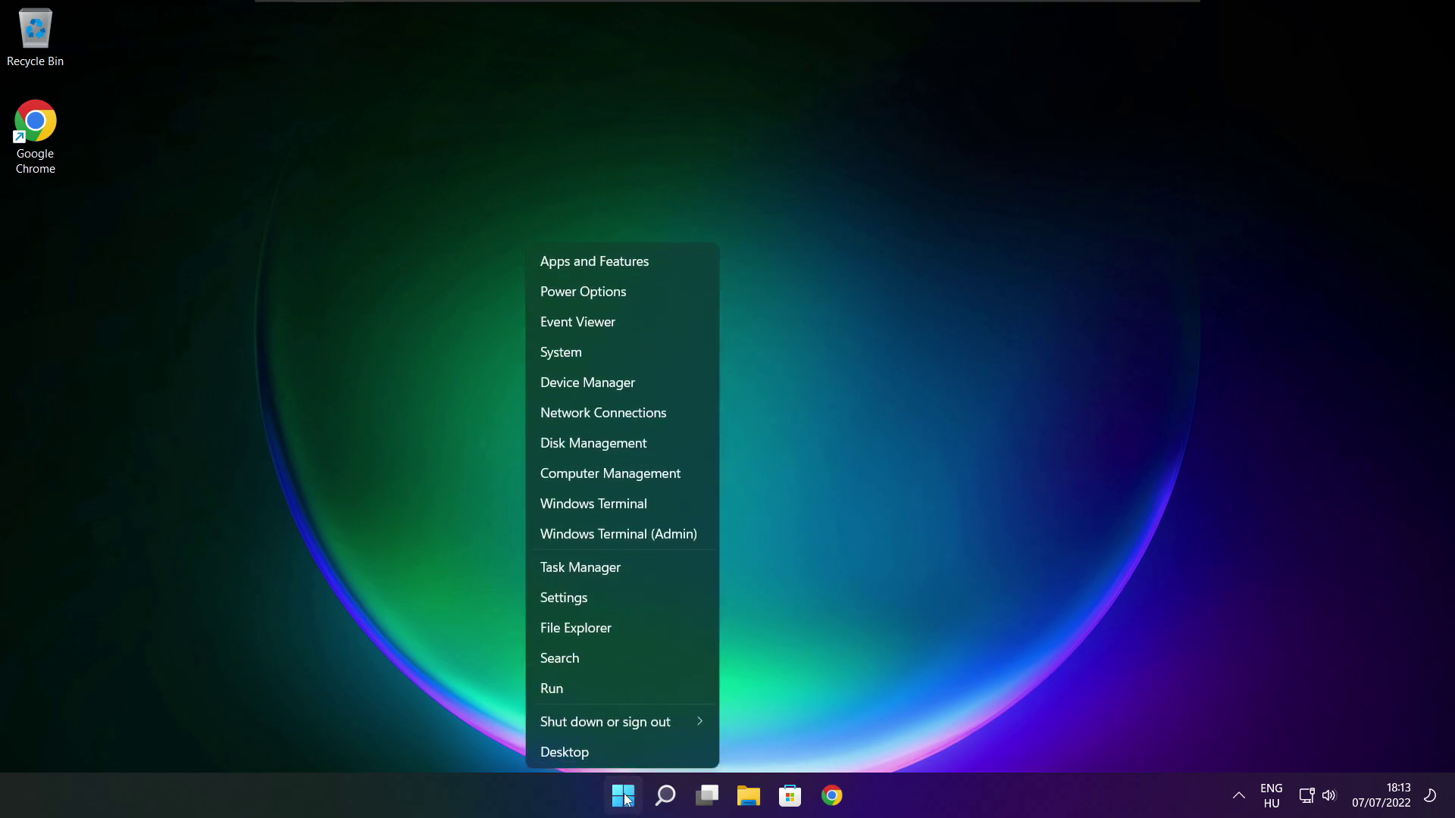
{"action": "left_click", "coordinate": [626, 568]}
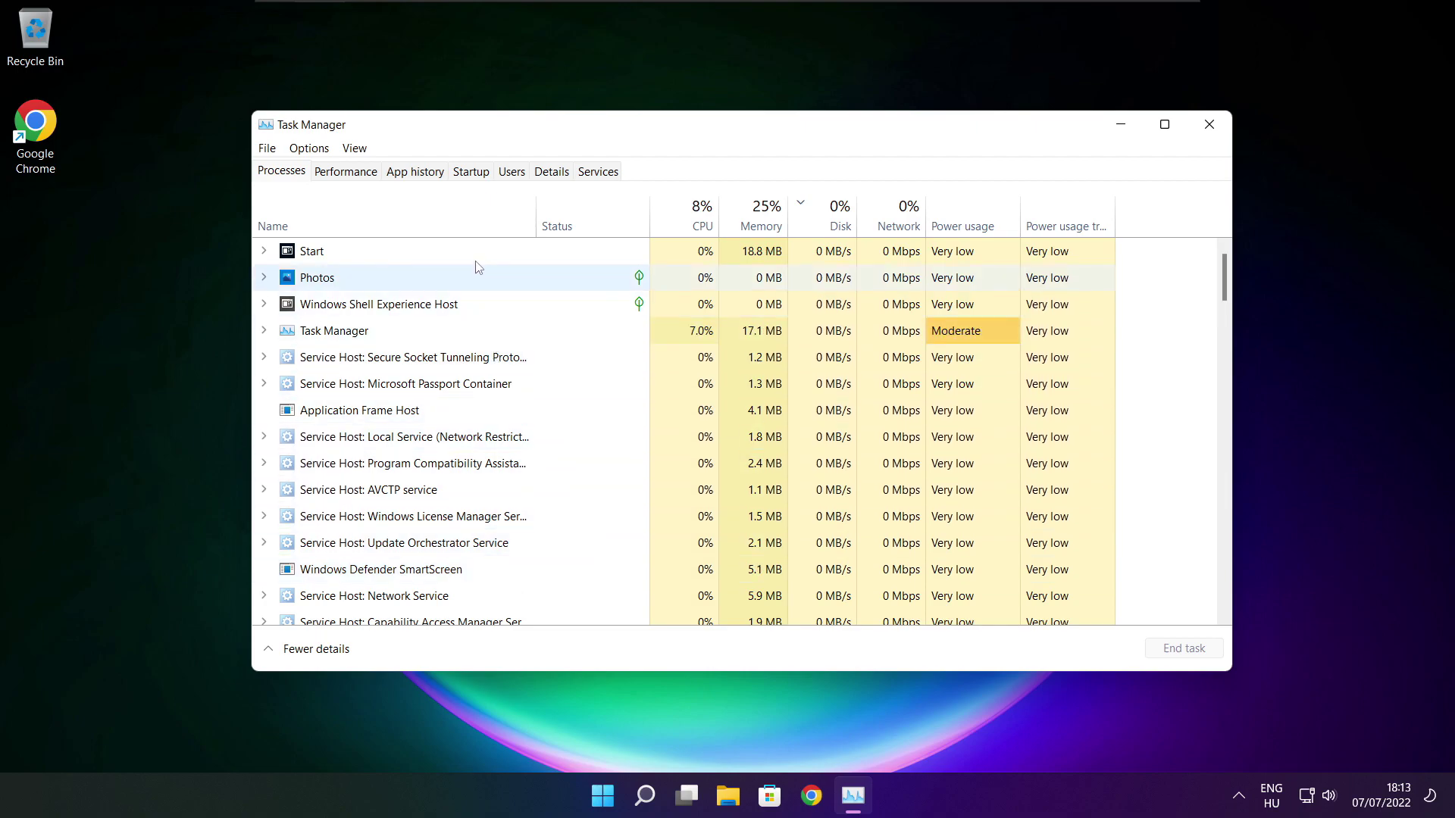
{"action": "left_click", "coordinate": [476, 174]}
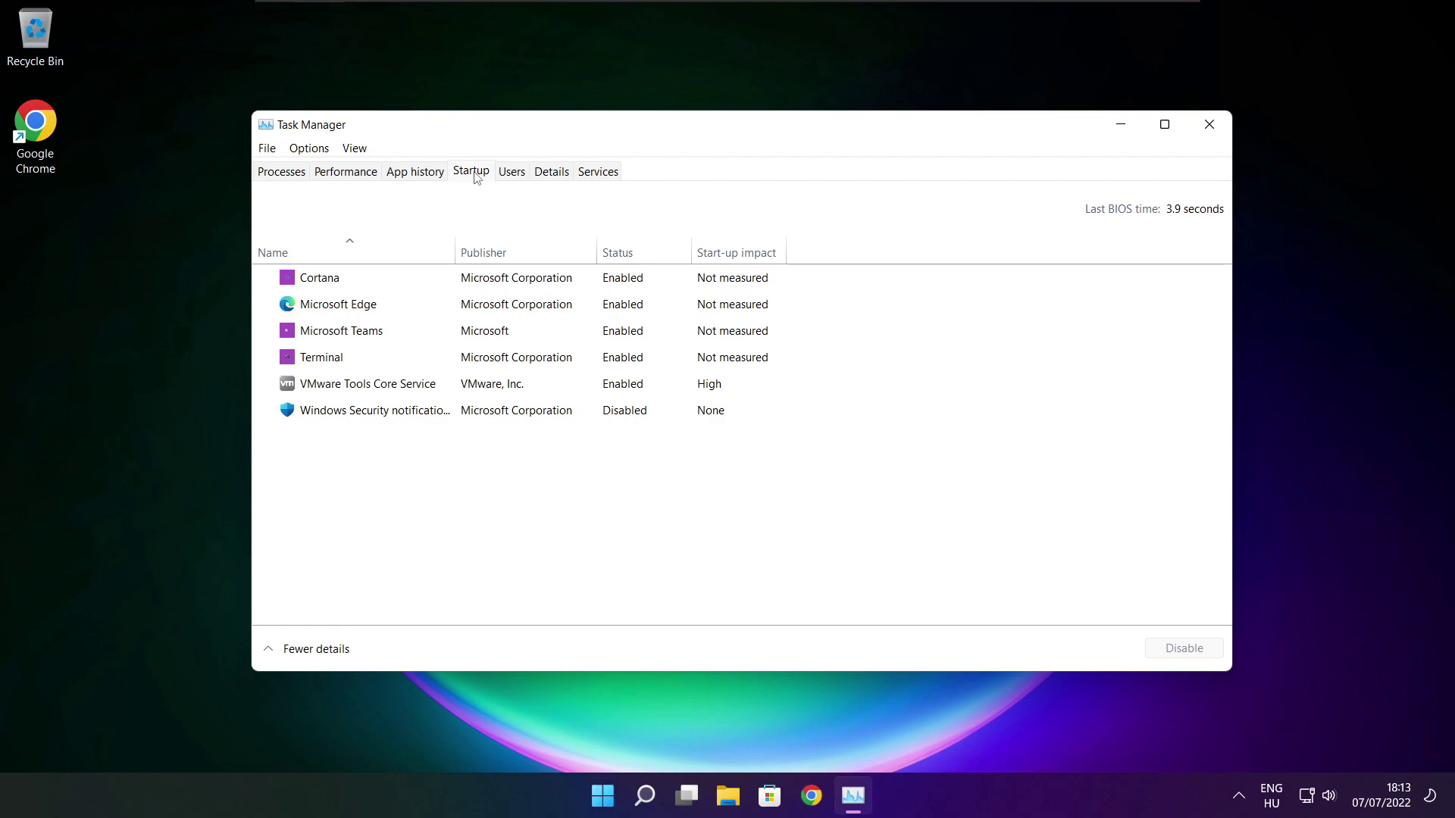
Step: Disable Cortana, Microsoft Edge, Microsoft Teams and Terminal at startup, then close Task Manager
{"action": "left_click", "coordinate": [559, 287]}
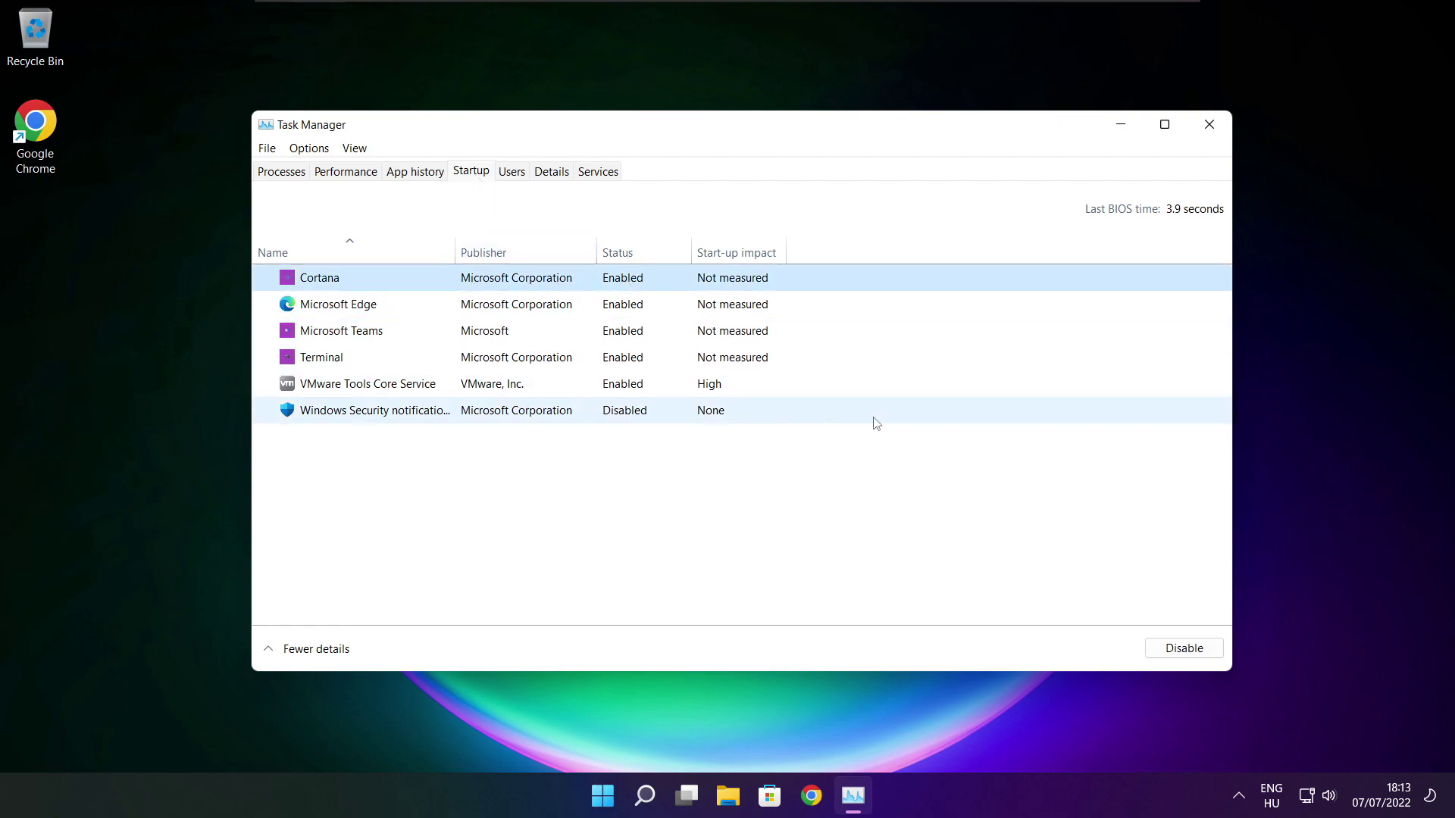
{"action": "left_click", "coordinate": [1185, 656]}
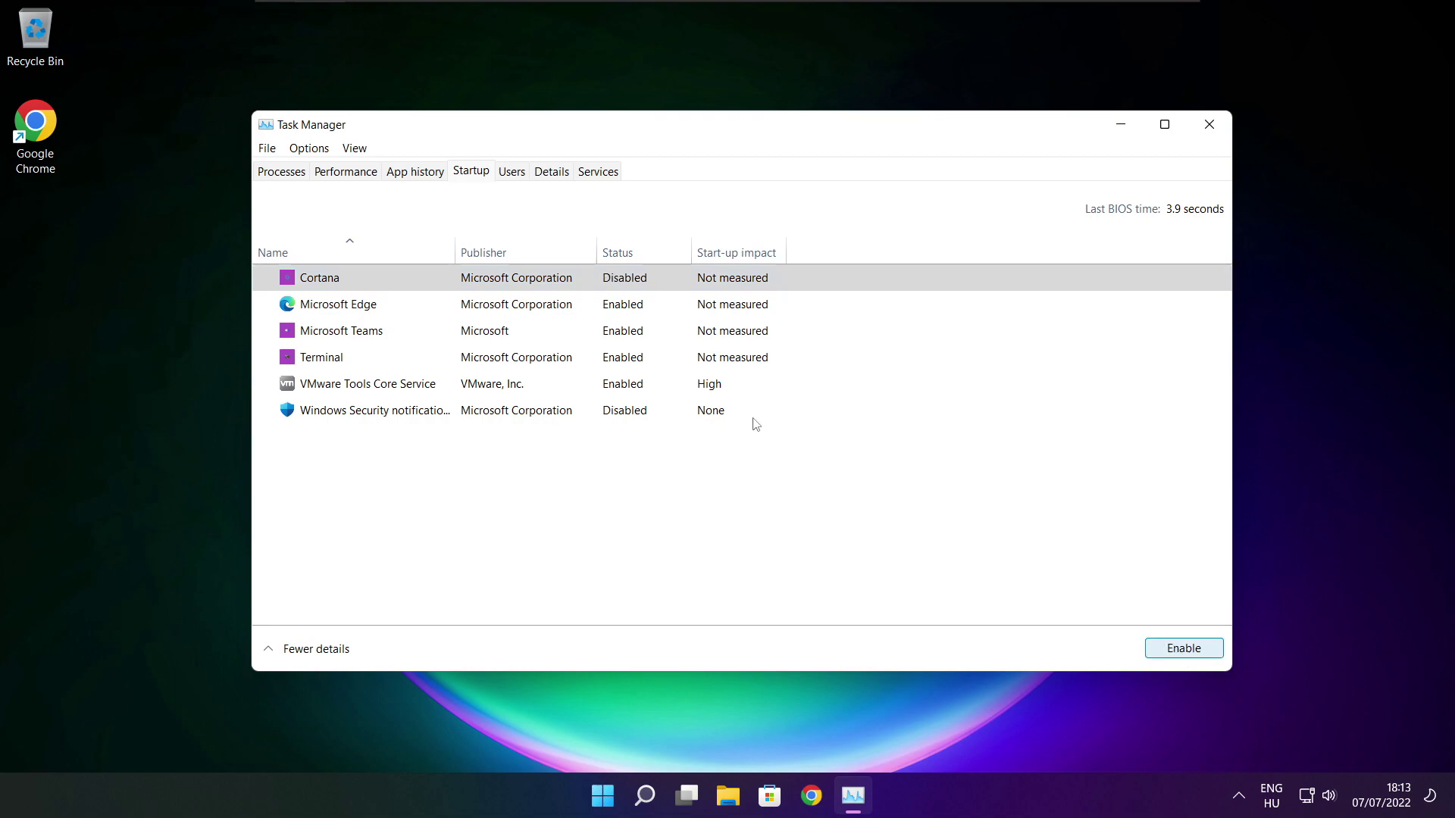
{"action": "left_click", "coordinate": [455, 307]}
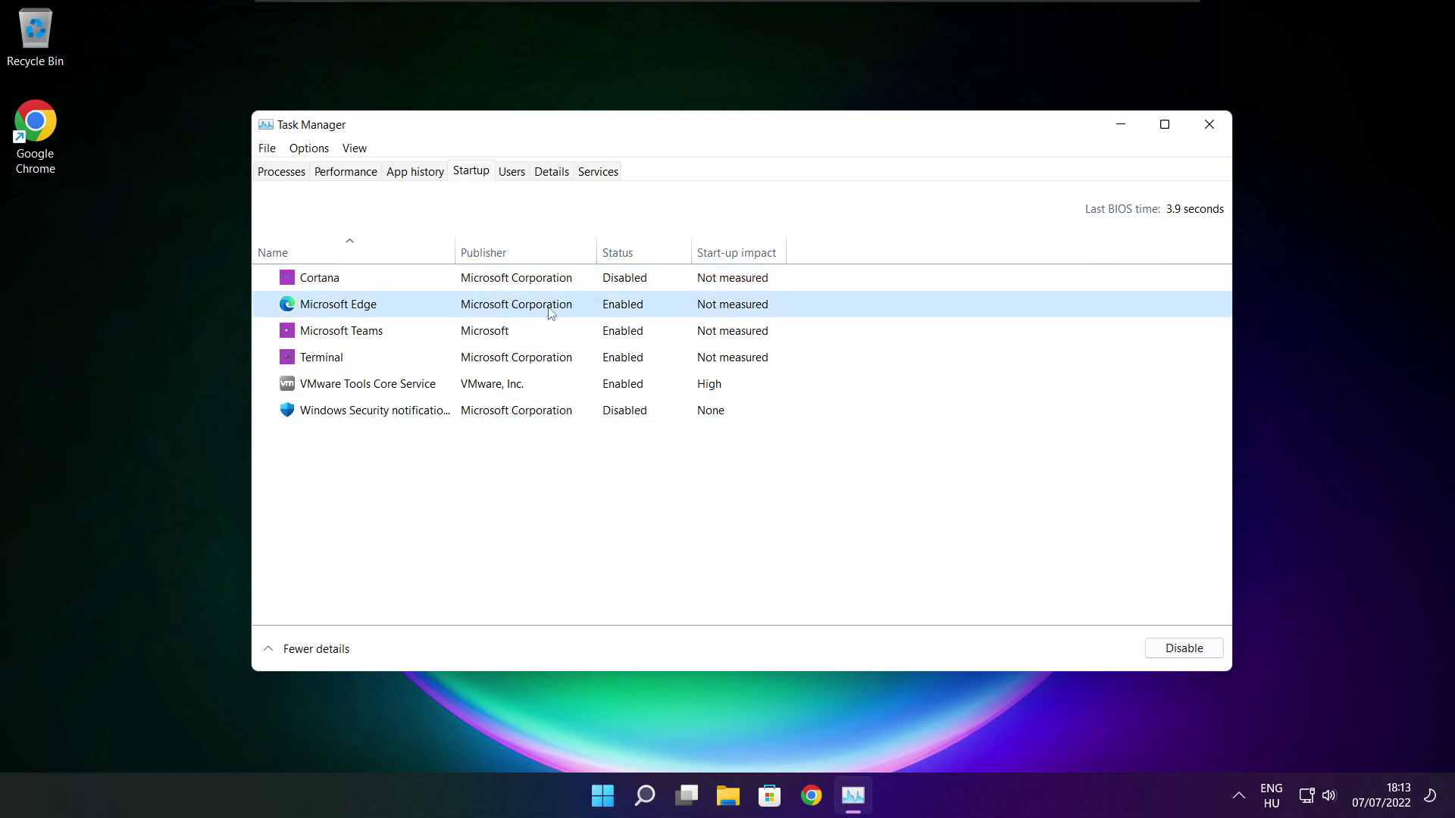
{"action": "left_click", "coordinate": [1193, 656]}
{"action": "left_click", "coordinate": [643, 334]}
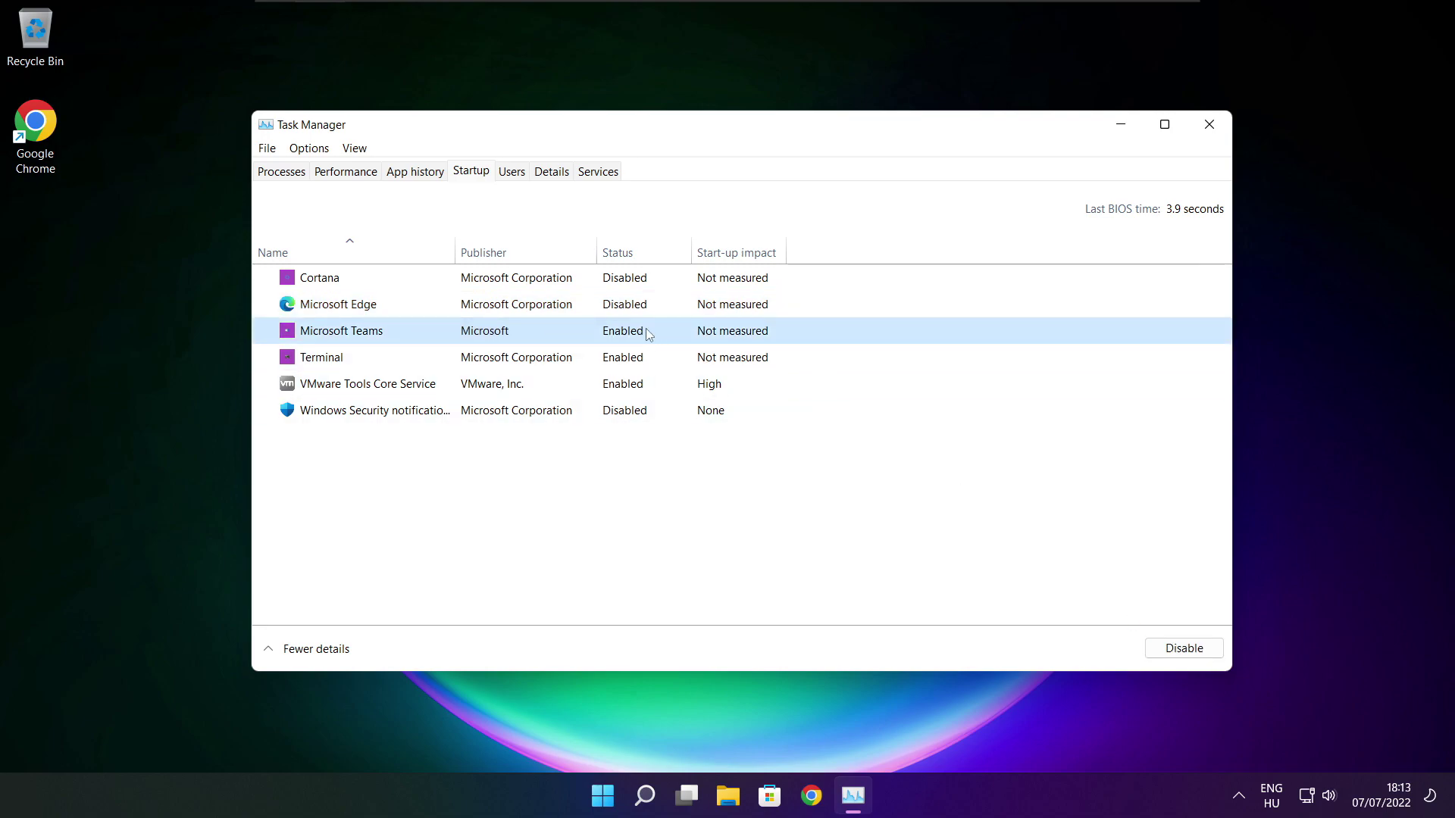
{"action": "left_click", "coordinate": [1198, 653]}
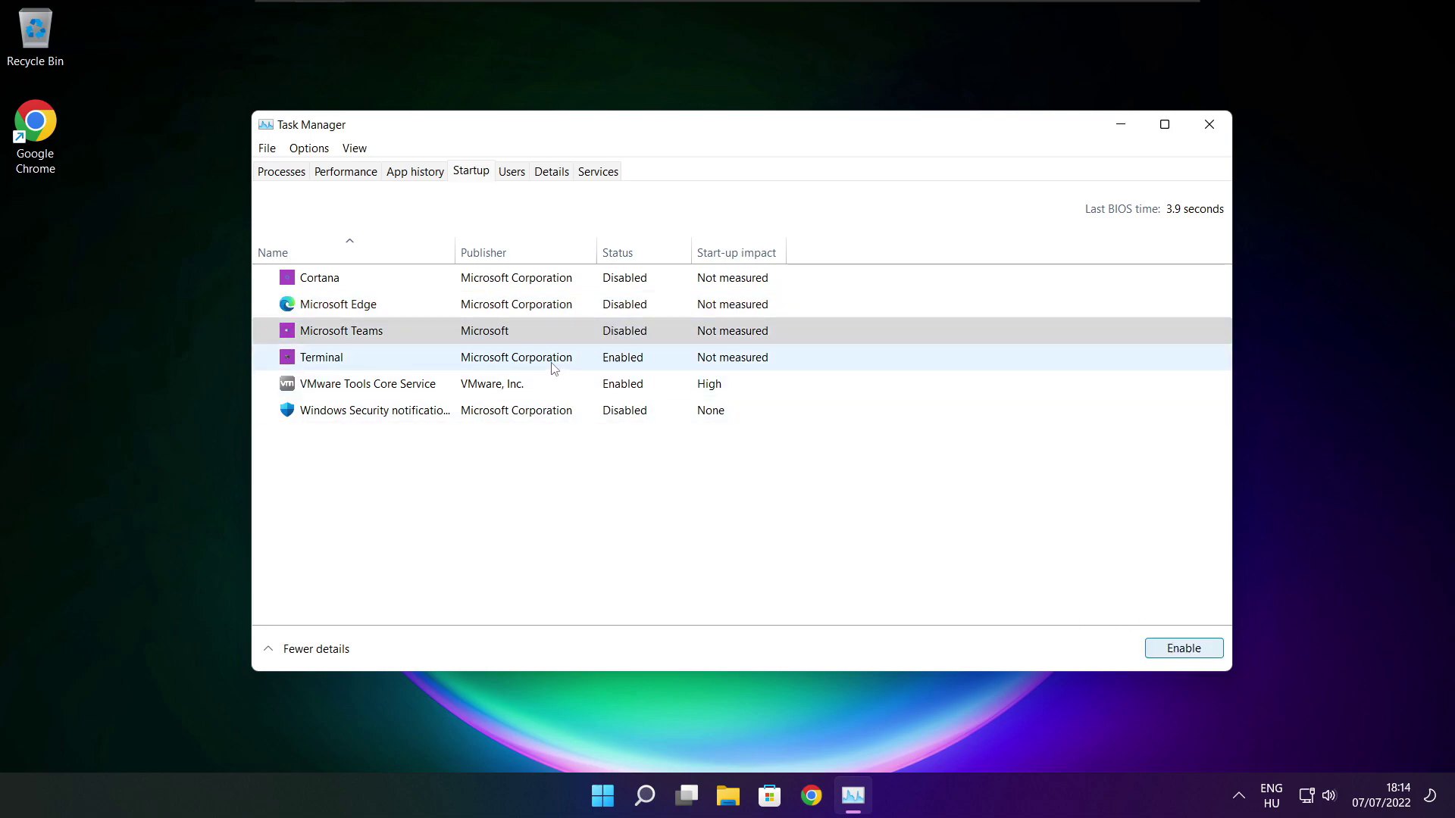
{"action": "left_click", "coordinate": [553, 367]}
{"action": "left_click", "coordinate": [1201, 653]}
{"action": "left_click", "coordinate": [621, 366]}
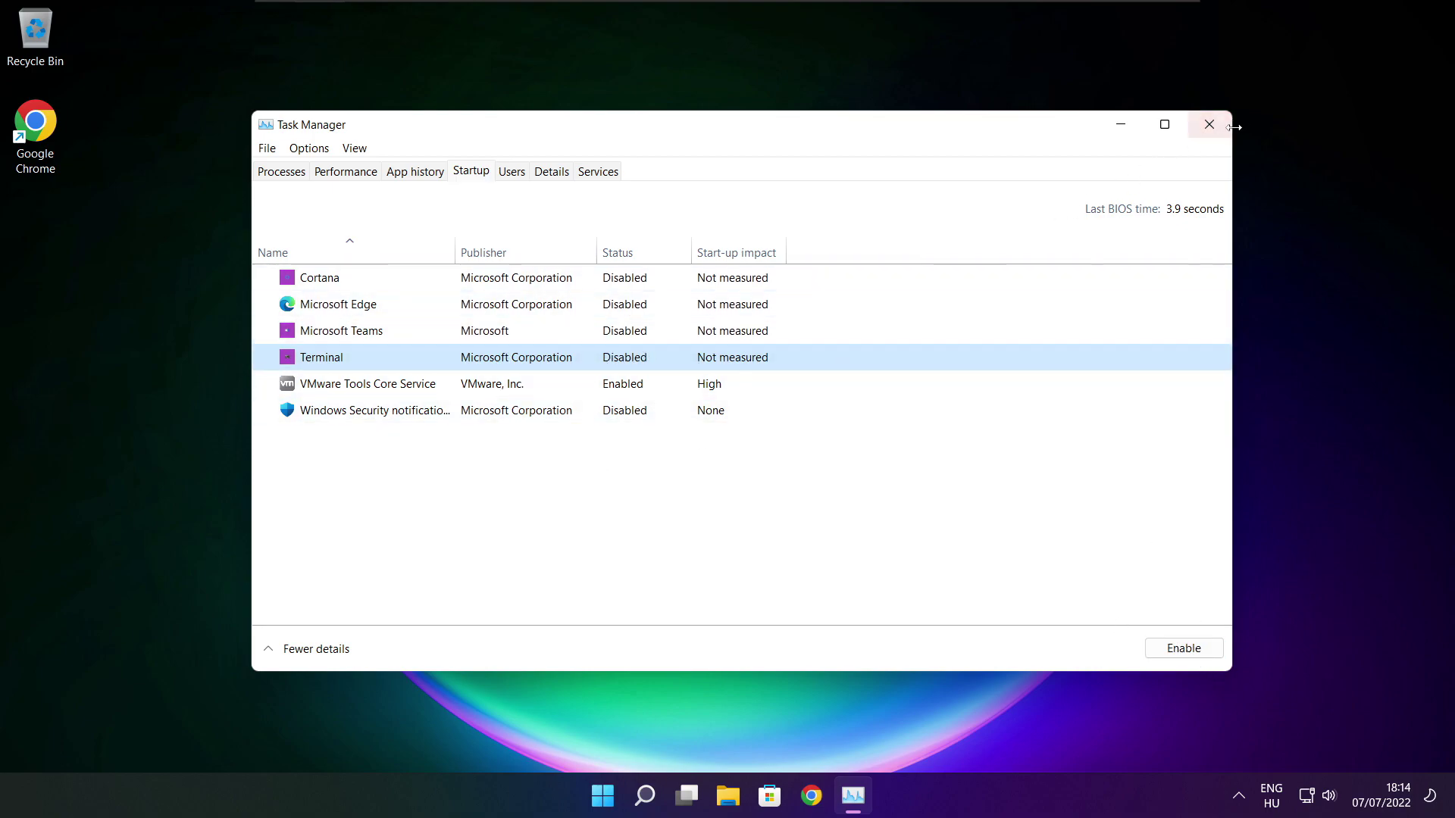
{"action": "left_click", "coordinate": [1208, 131]}
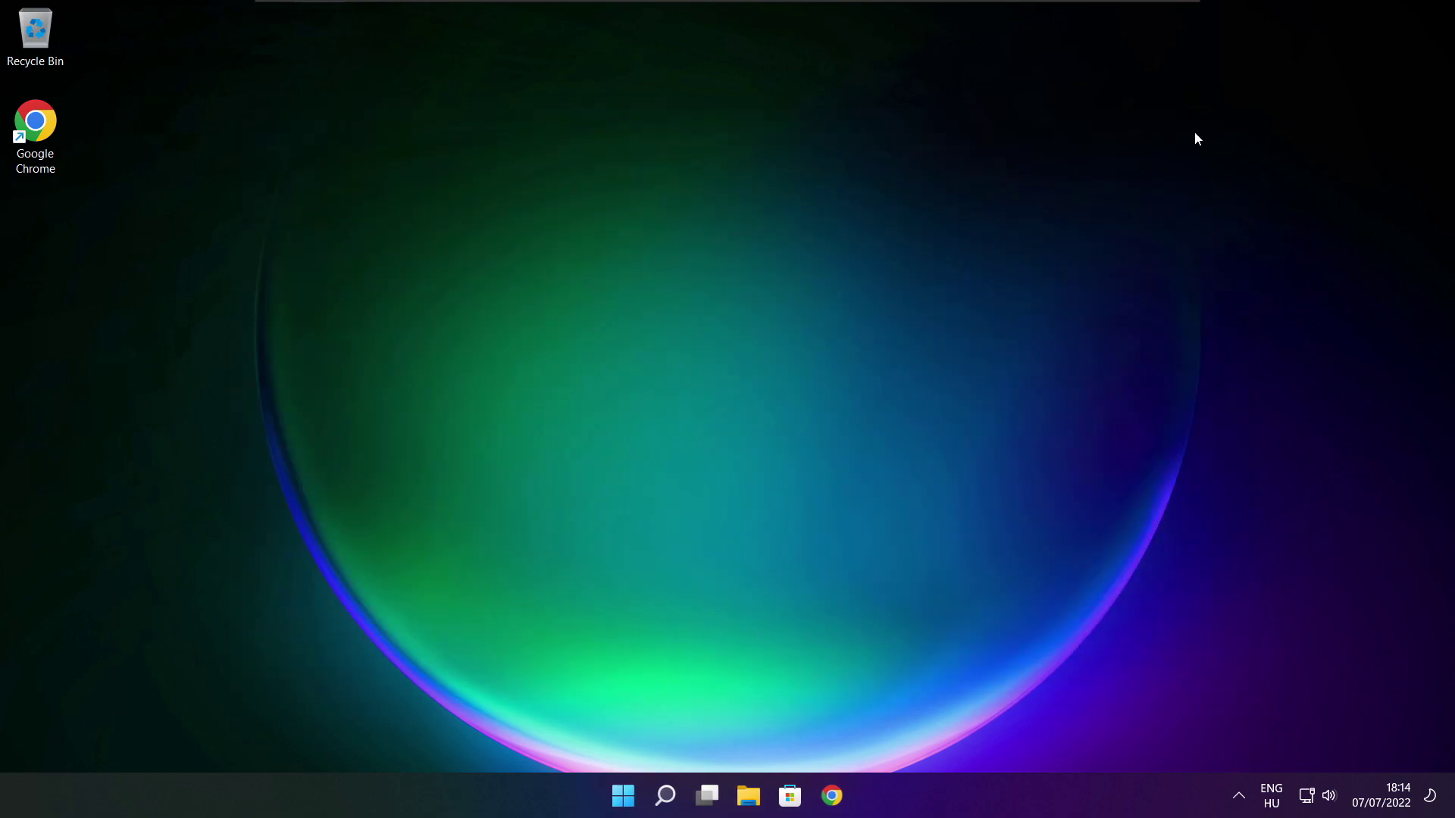
Step: Open Defragment and Optimise Drives via 'optimise', analyse C: (9% fragmented) and start optimising it
{"action": "left_click", "coordinate": [667, 797]}
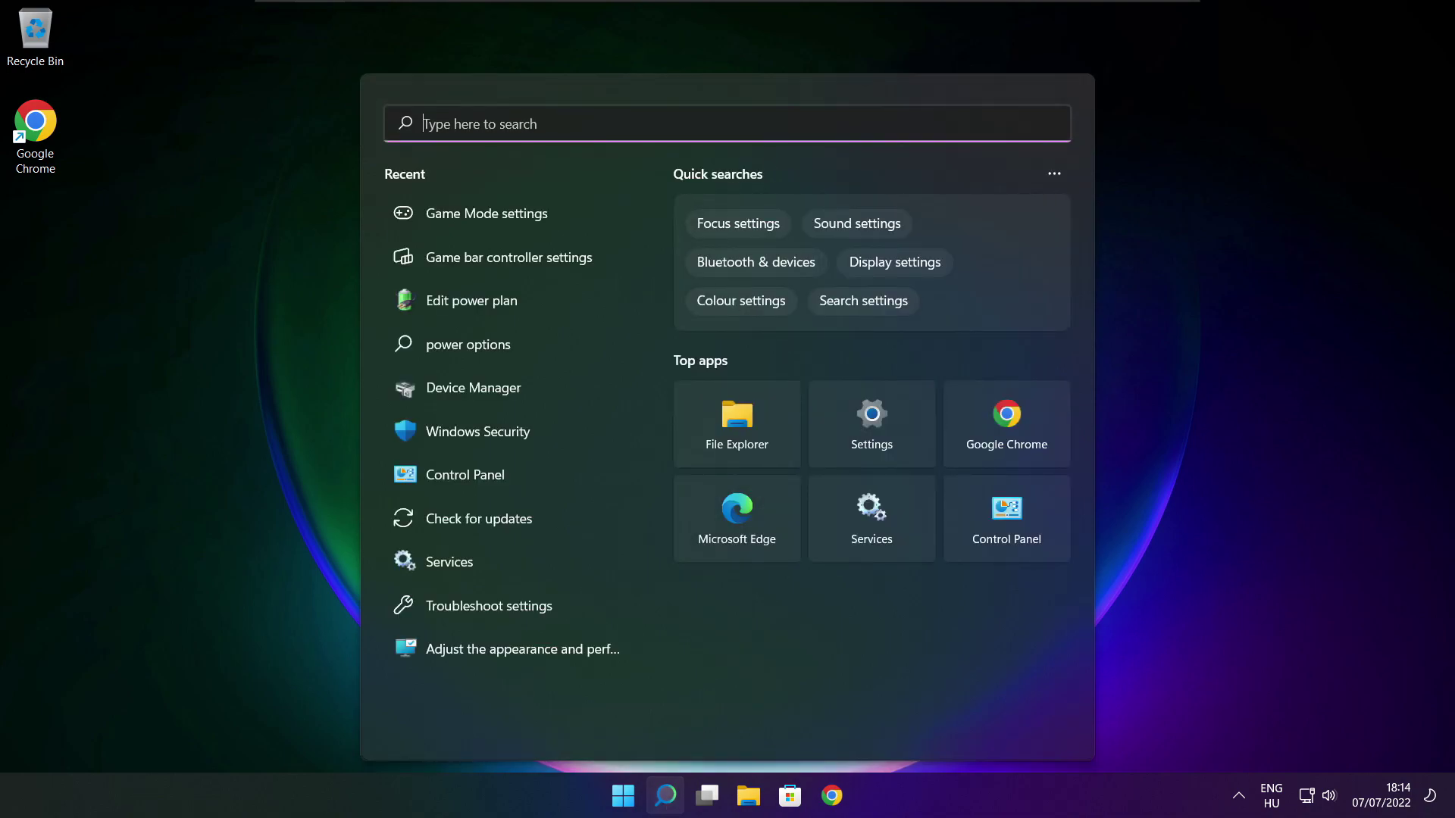
{"action": "type", "text": "optimi"}
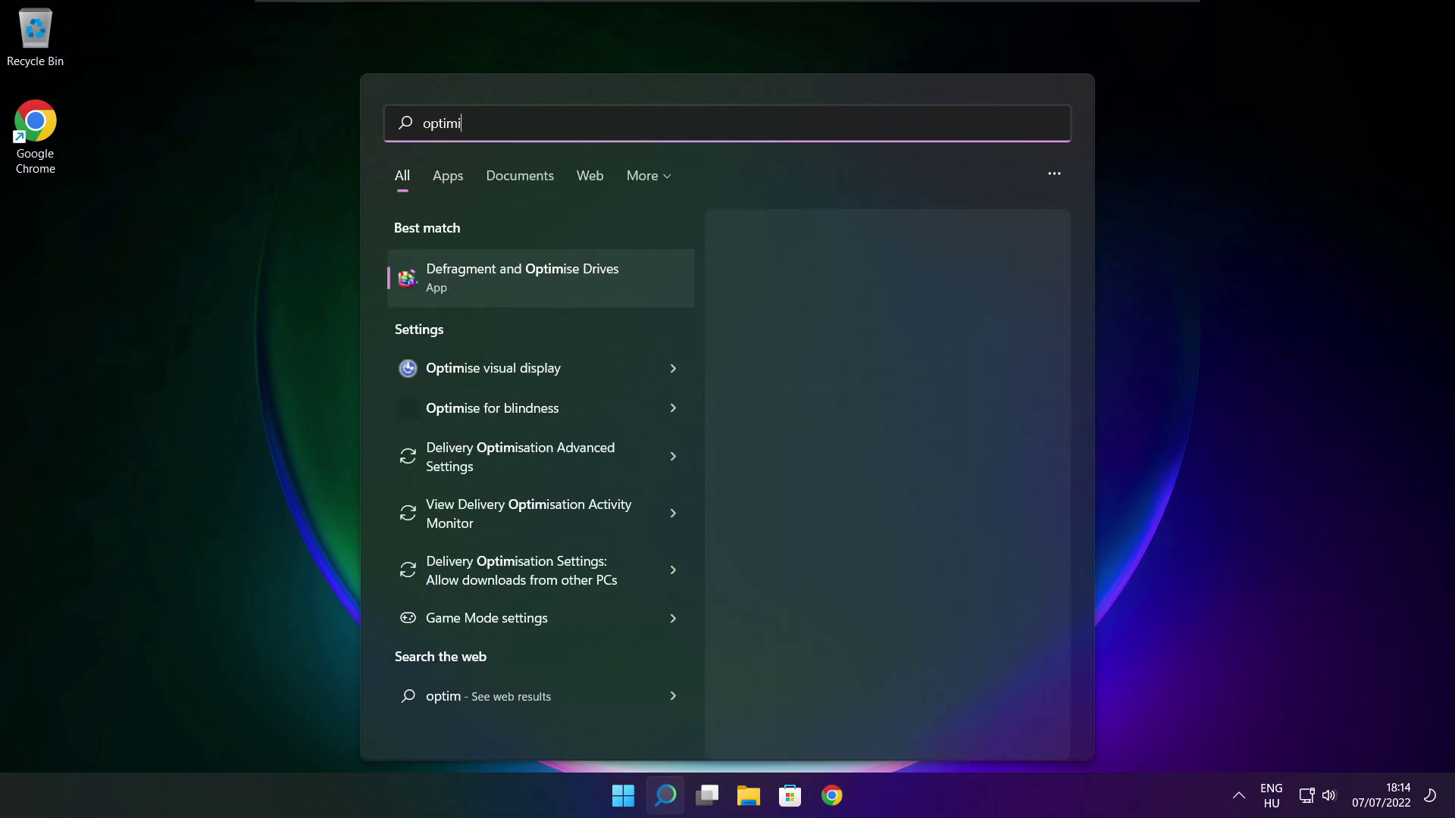
{"action": "type", "text": "se"}
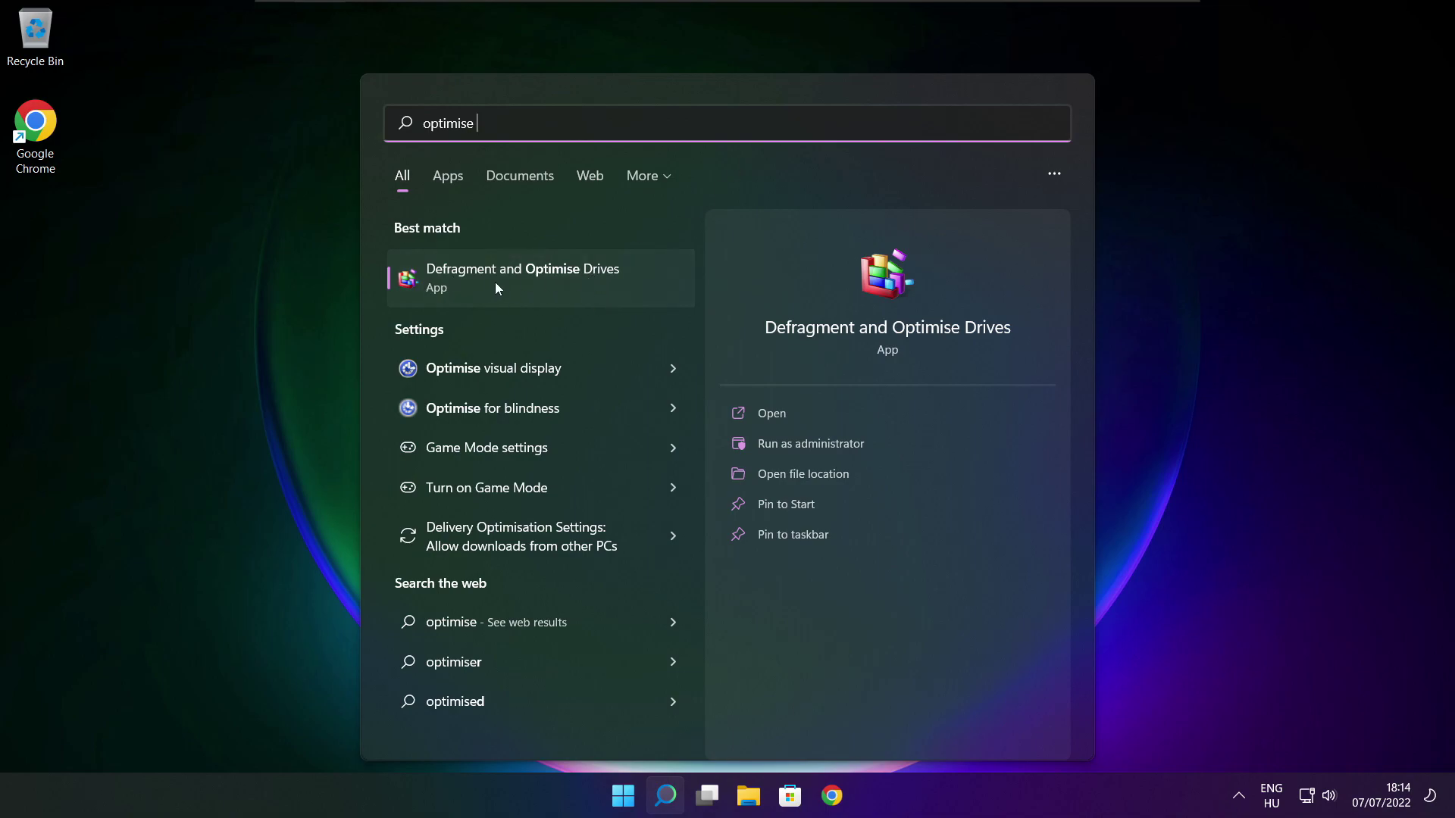
{"action": "left_click", "coordinate": [558, 275]}
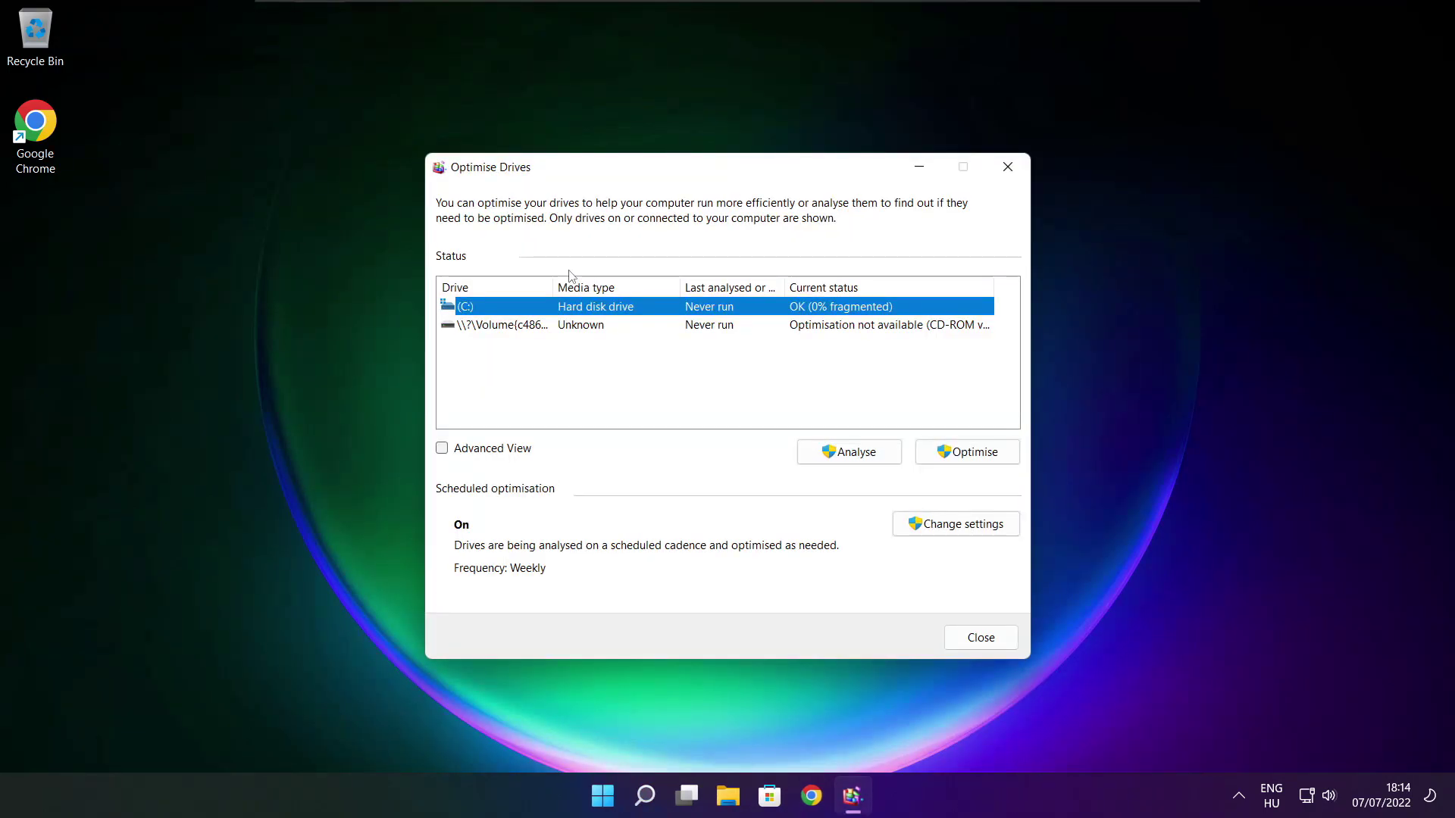
{"action": "left_click", "coordinate": [837, 452]}
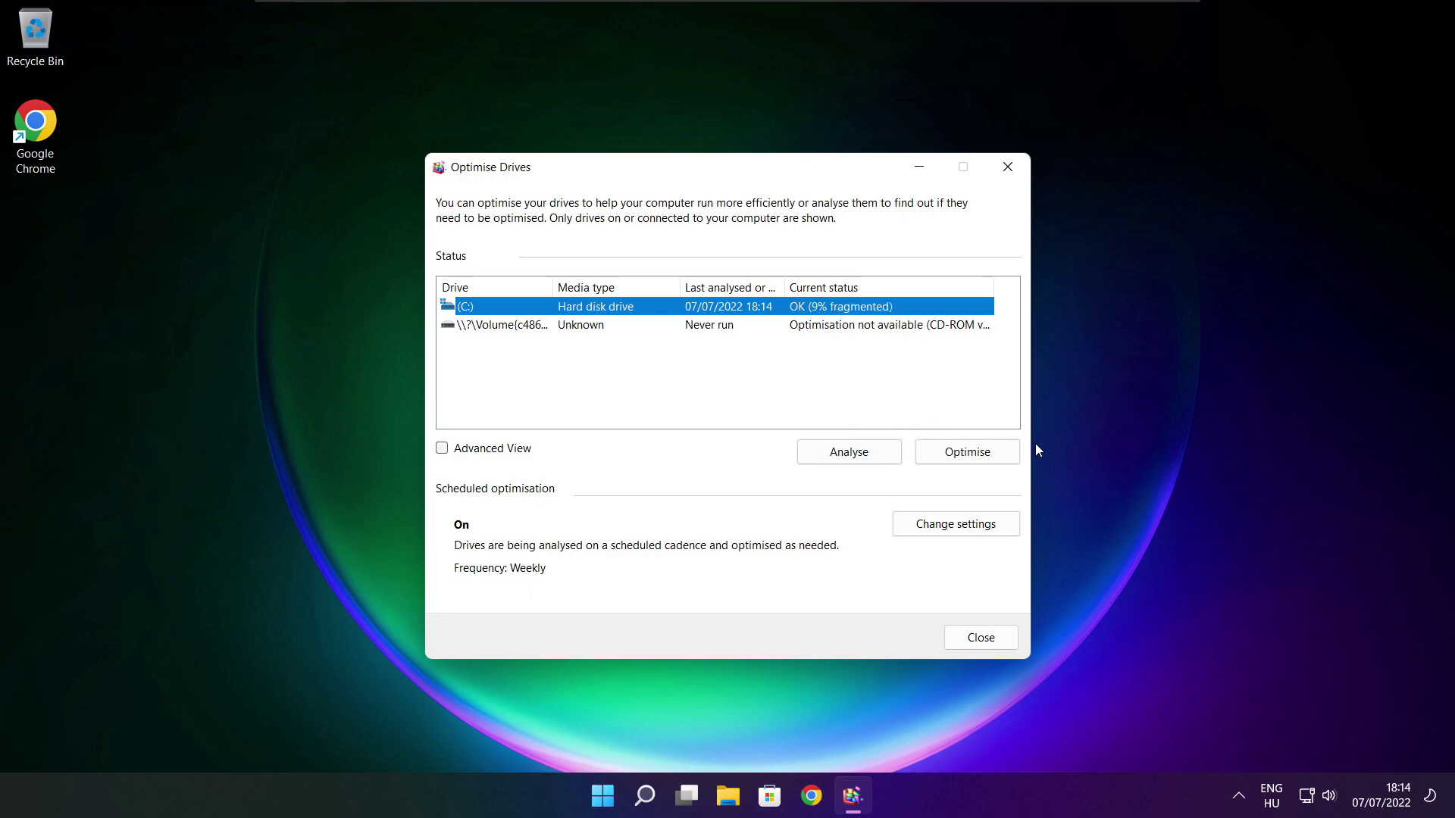
{"action": "left_click", "coordinate": [970, 457]}
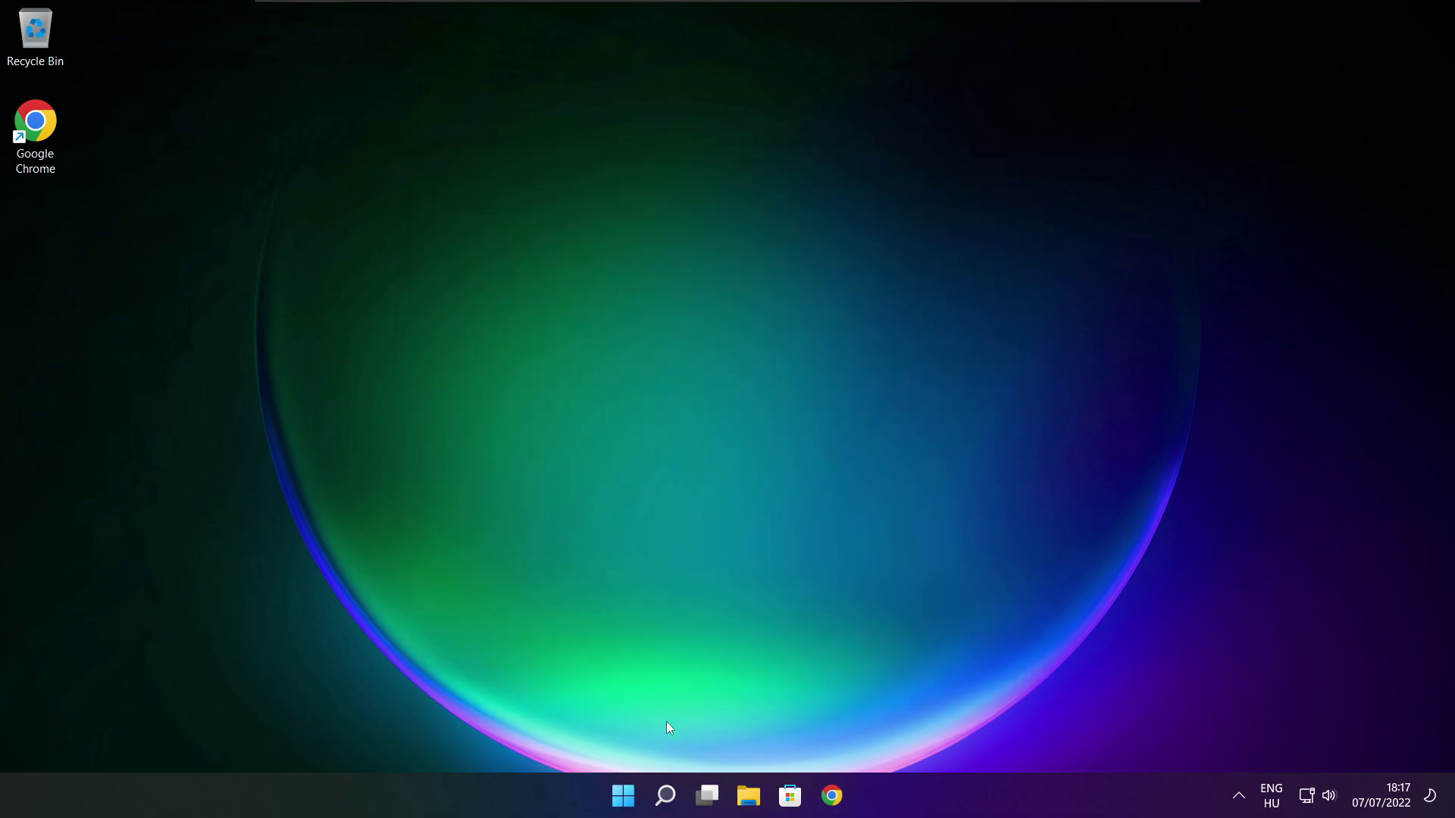
Step: Open Check for updates via 'updates', run a new check showing up to date, then close Settings
{"action": "left_click", "coordinate": [665, 798]}
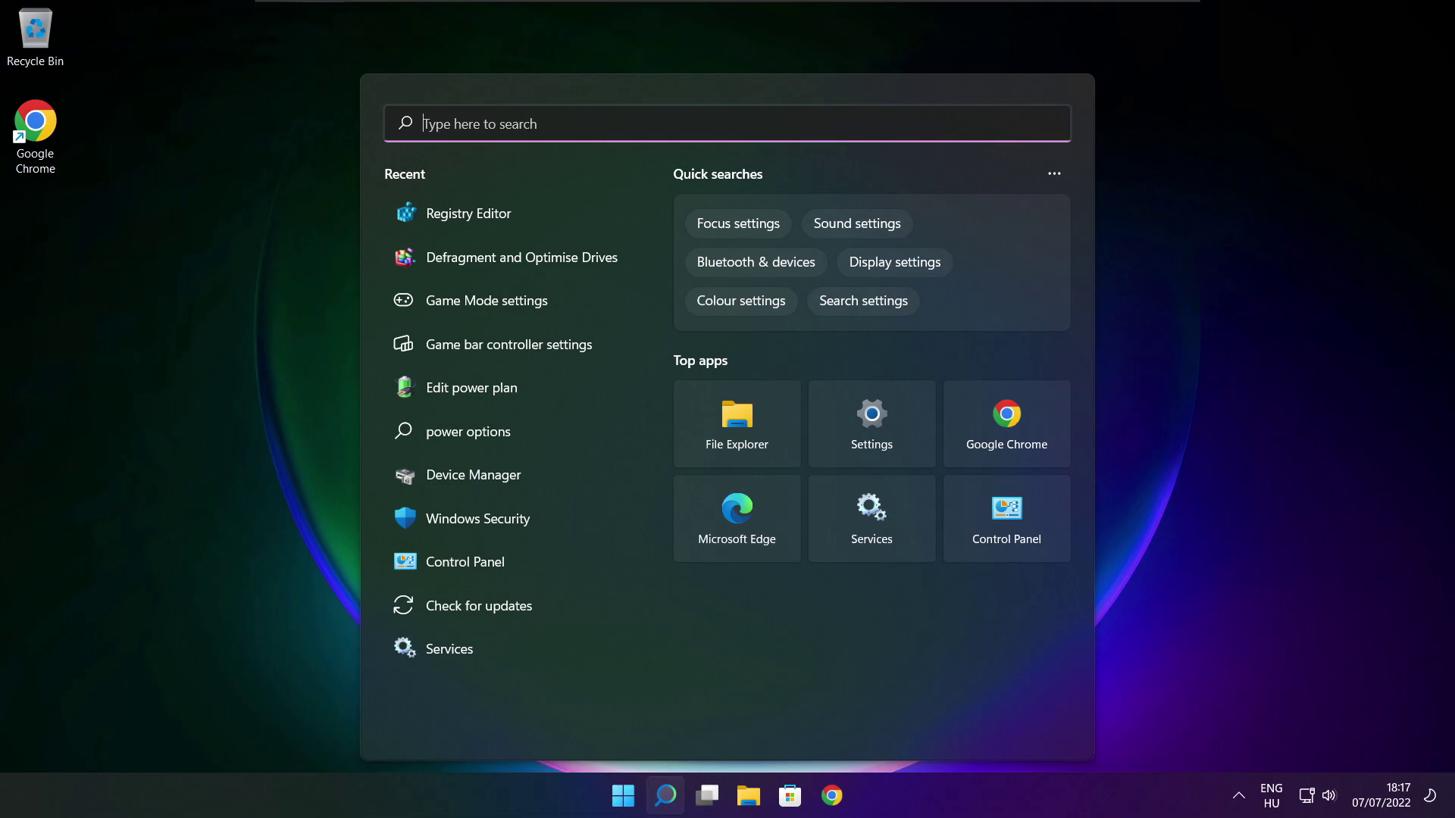
{"action": "type", "text": "updates"}
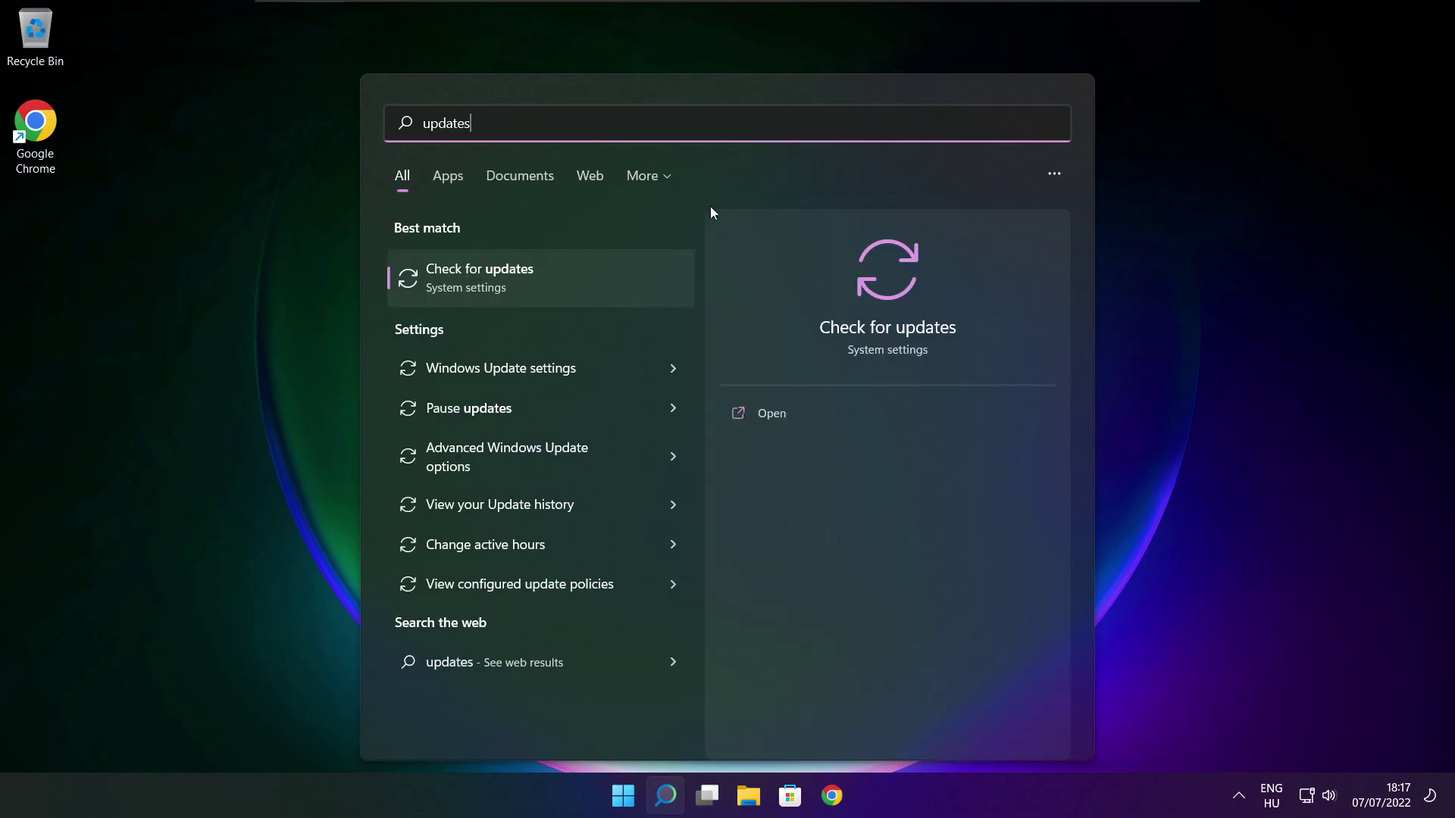
{"action": "left_click", "coordinate": [528, 283]}
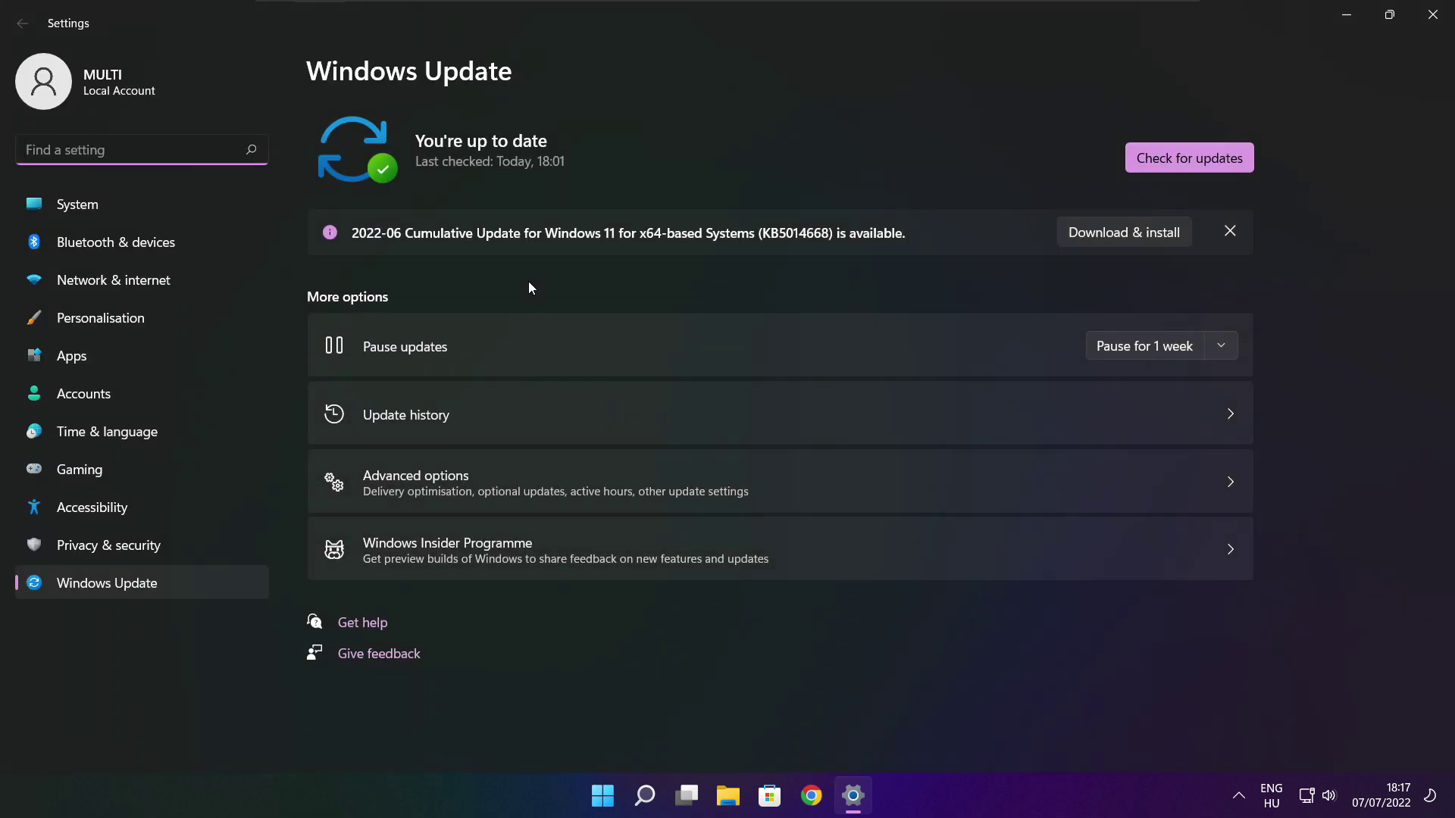
{"action": "left_click", "coordinate": [1189, 158]}
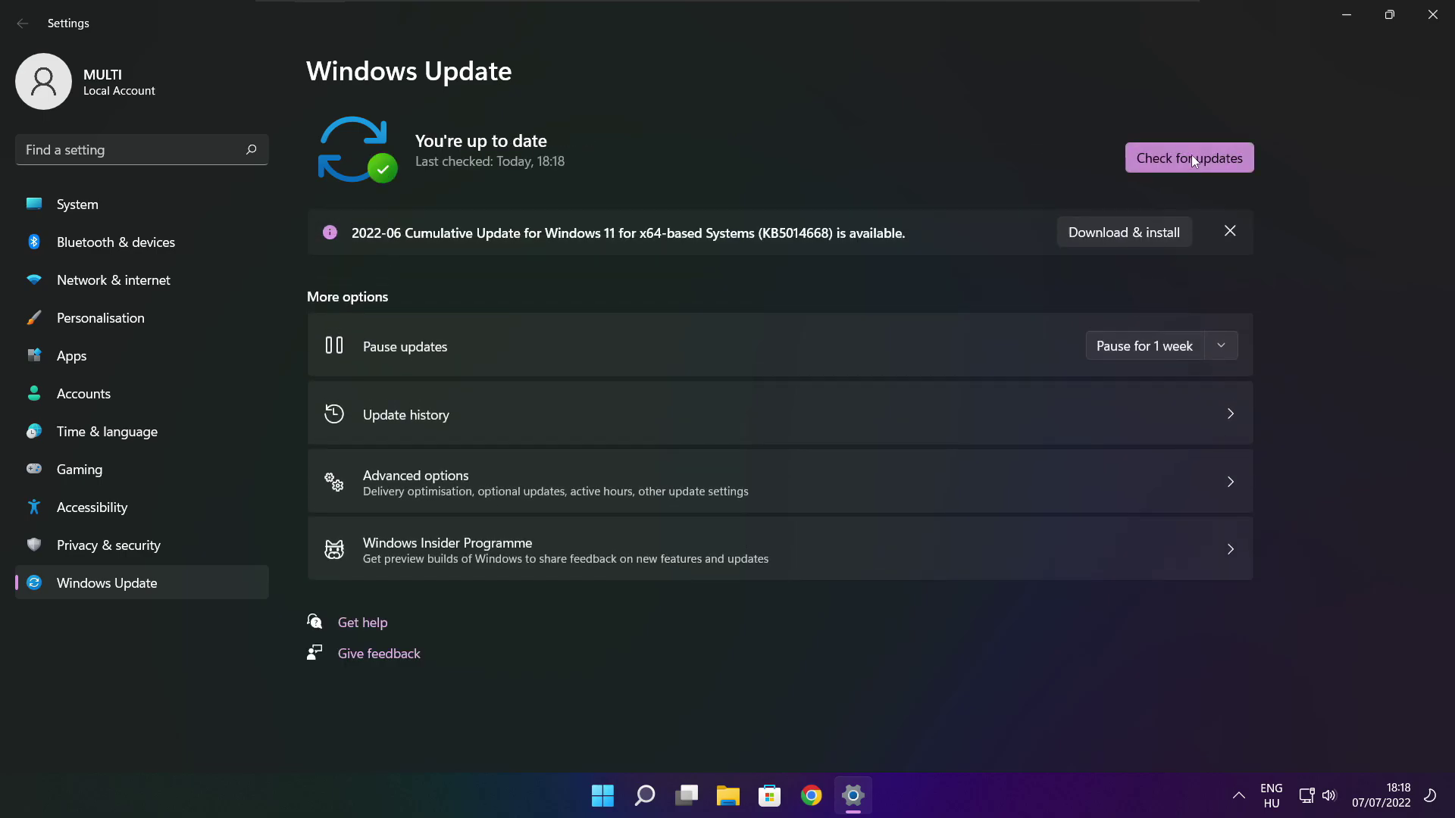
{"action": "left_click", "coordinate": [1432, 16]}
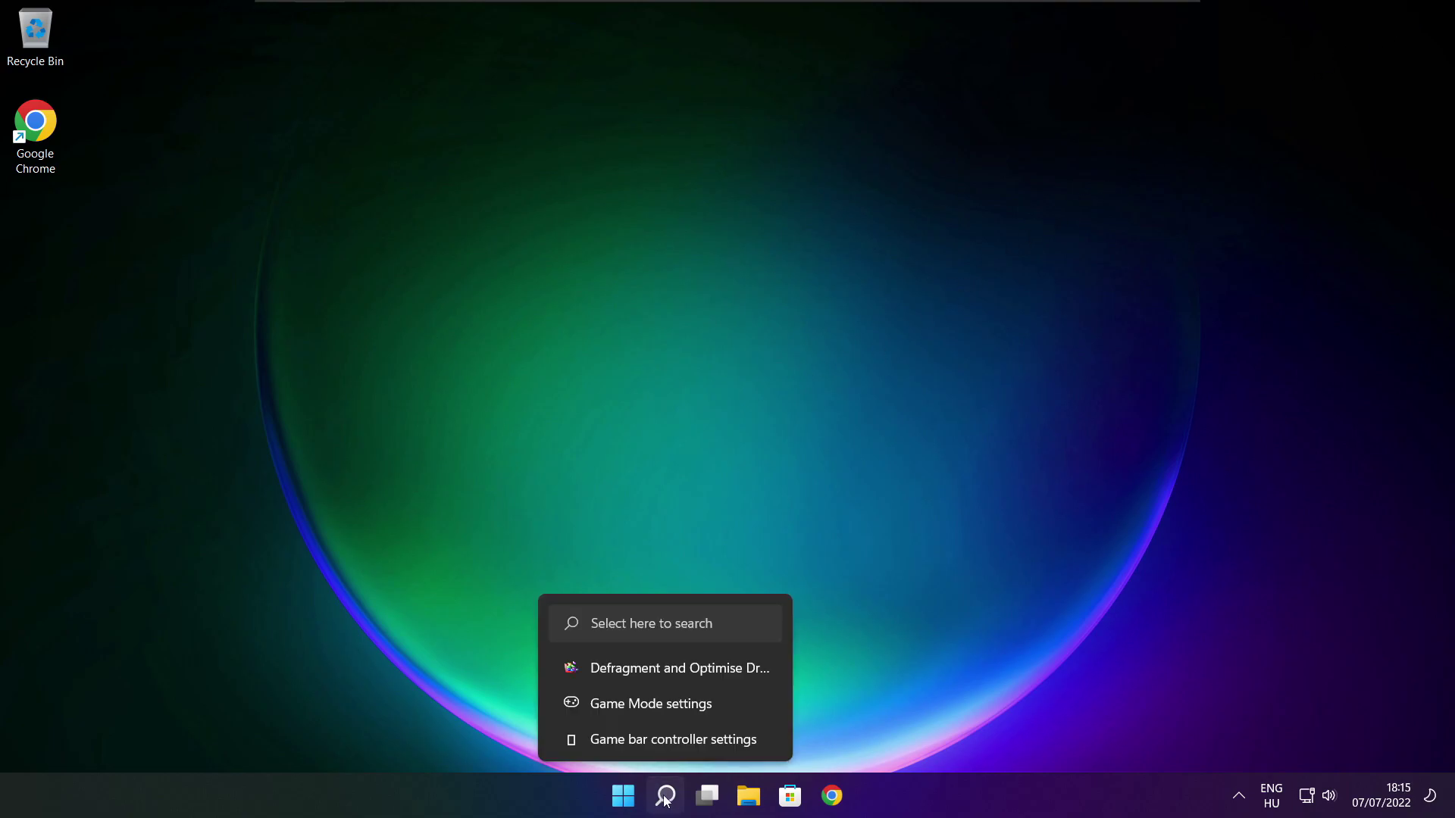
Step: Launch Registry Editor via 'regedit' and navigate to HKEY_CURRENT_USER\System\GameConfigStore
{"action": "left_click", "coordinate": [665, 797]}
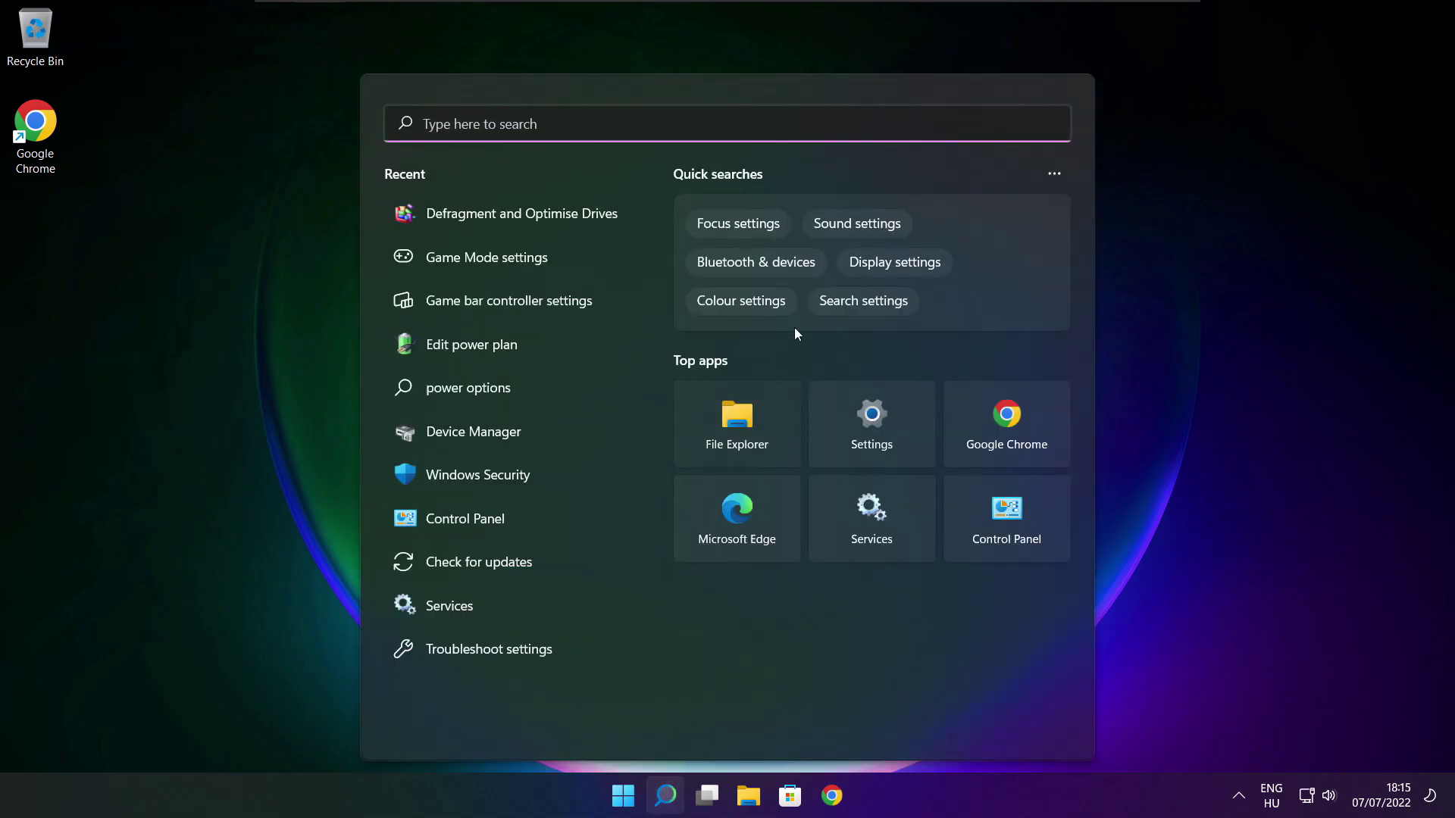
{"action": "type", "text": "regedit"}
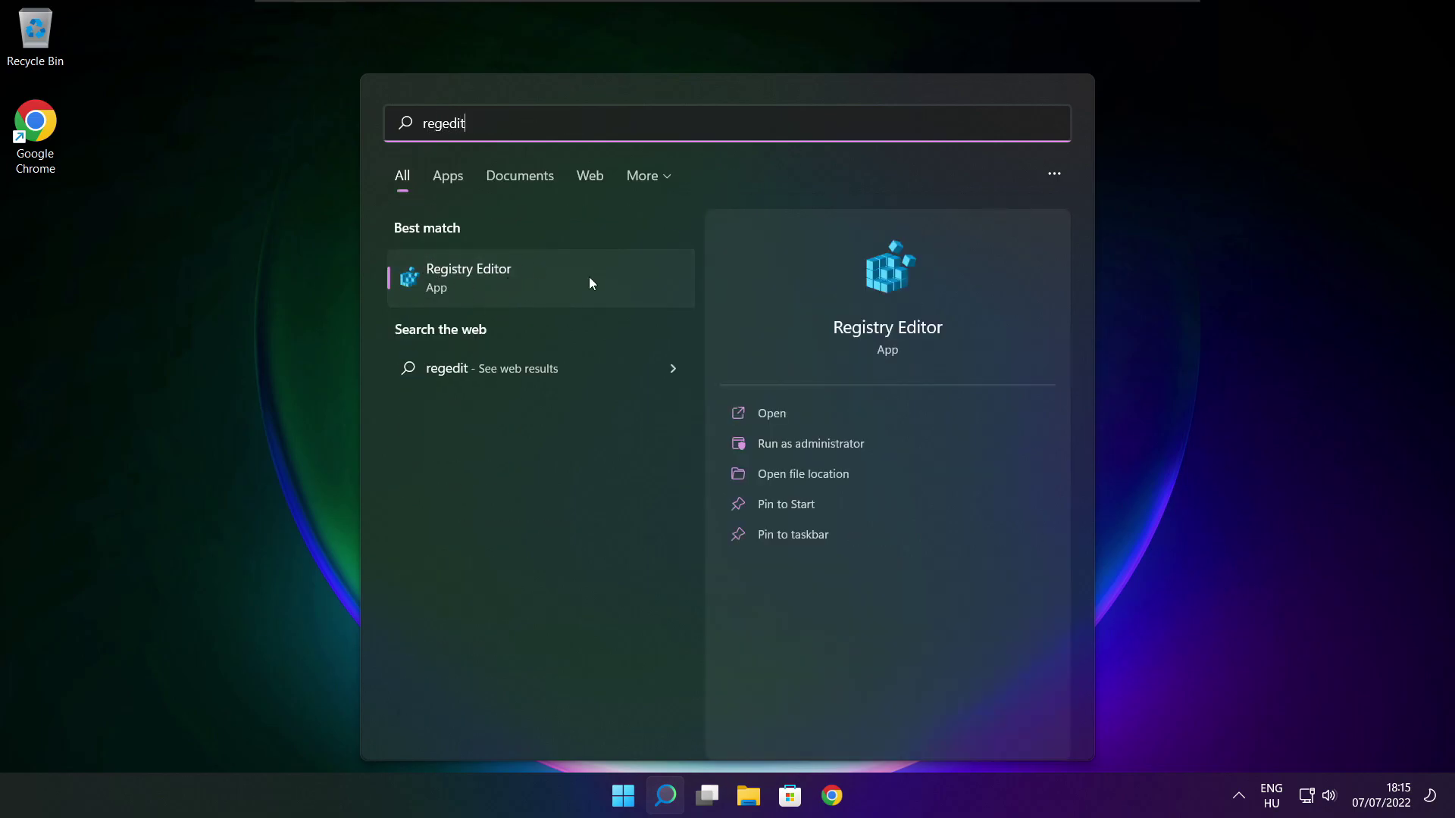
{"action": "left_click", "coordinate": [554, 276]}
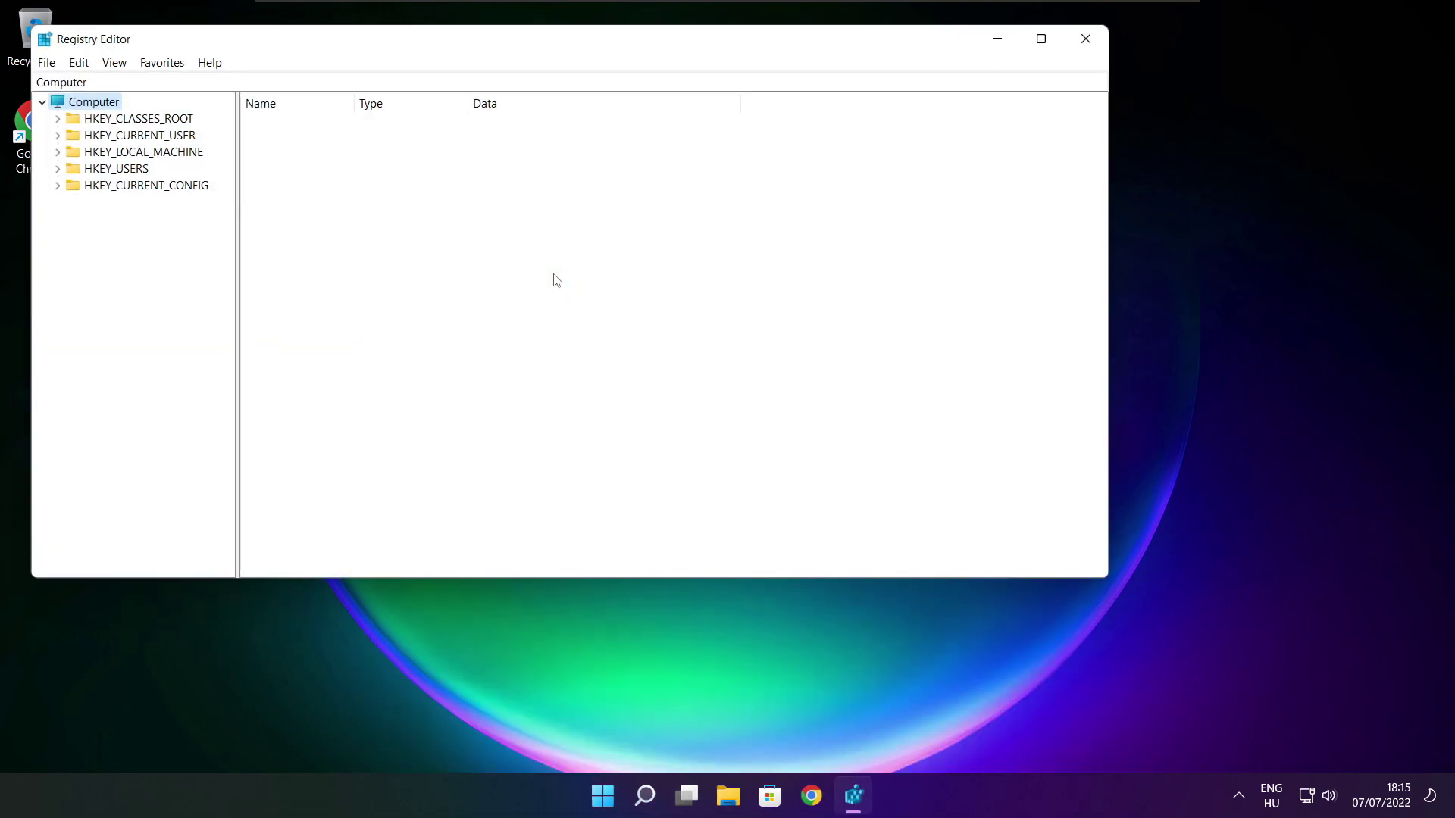
{"action": "left_click_drag", "start_coordinate": [437, 39], "coordinate": [593, 154]}
{"action": "left_click", "coordinate": [228, 247]}
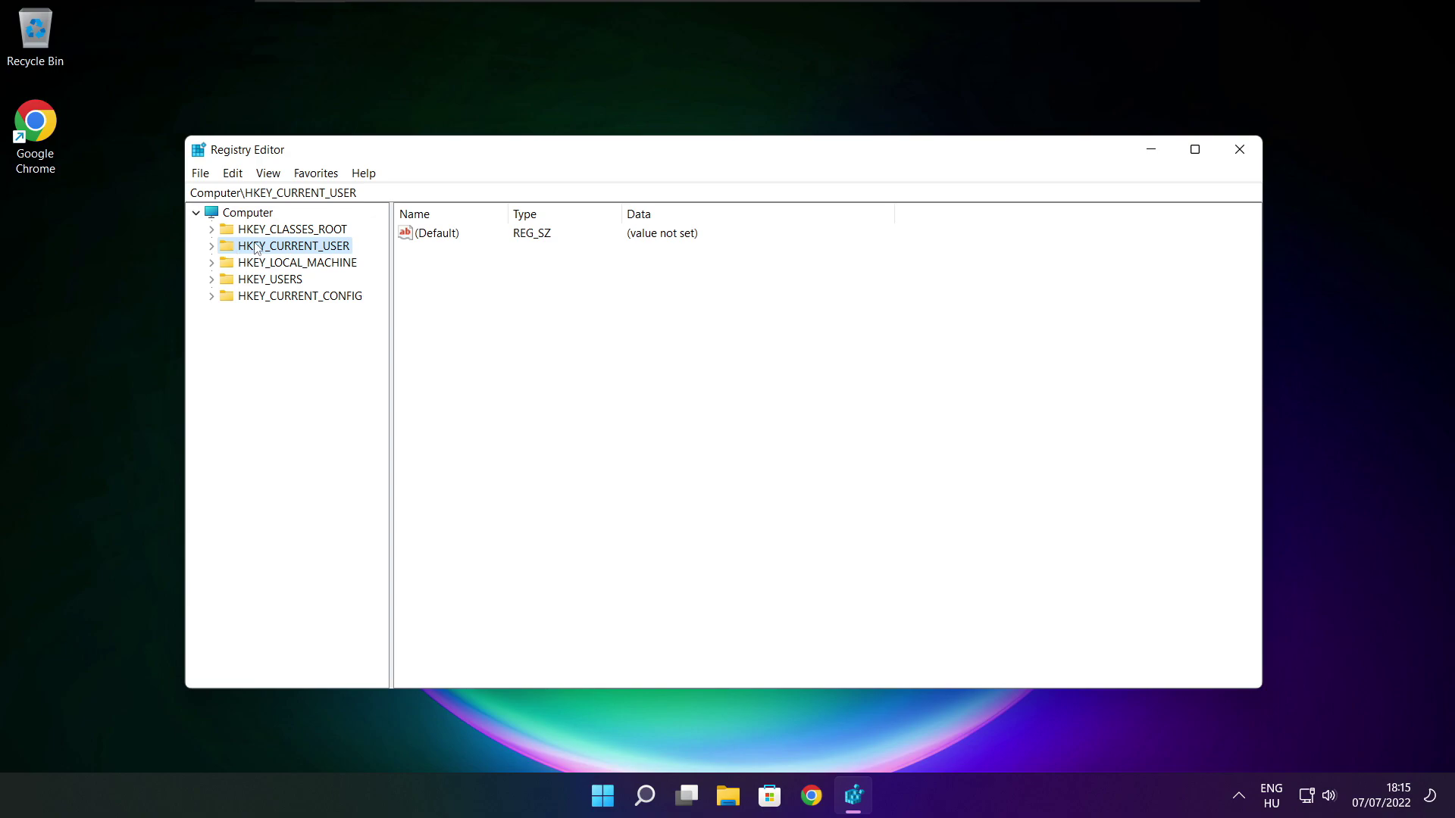
{"action": "left_click", "coordinate": [212, 247]}
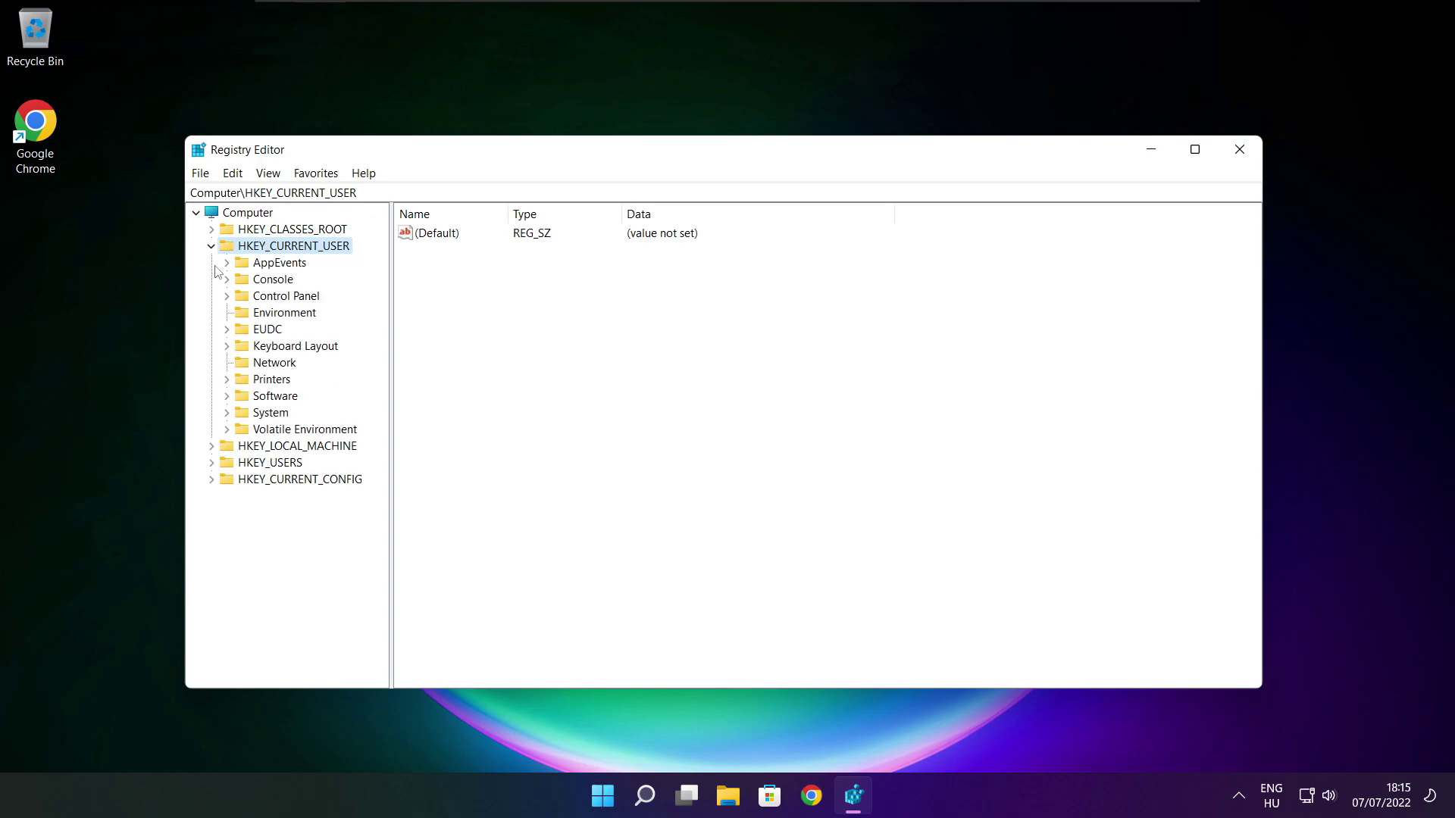
{"action": "left_click", "coordinate": [235, 416]}
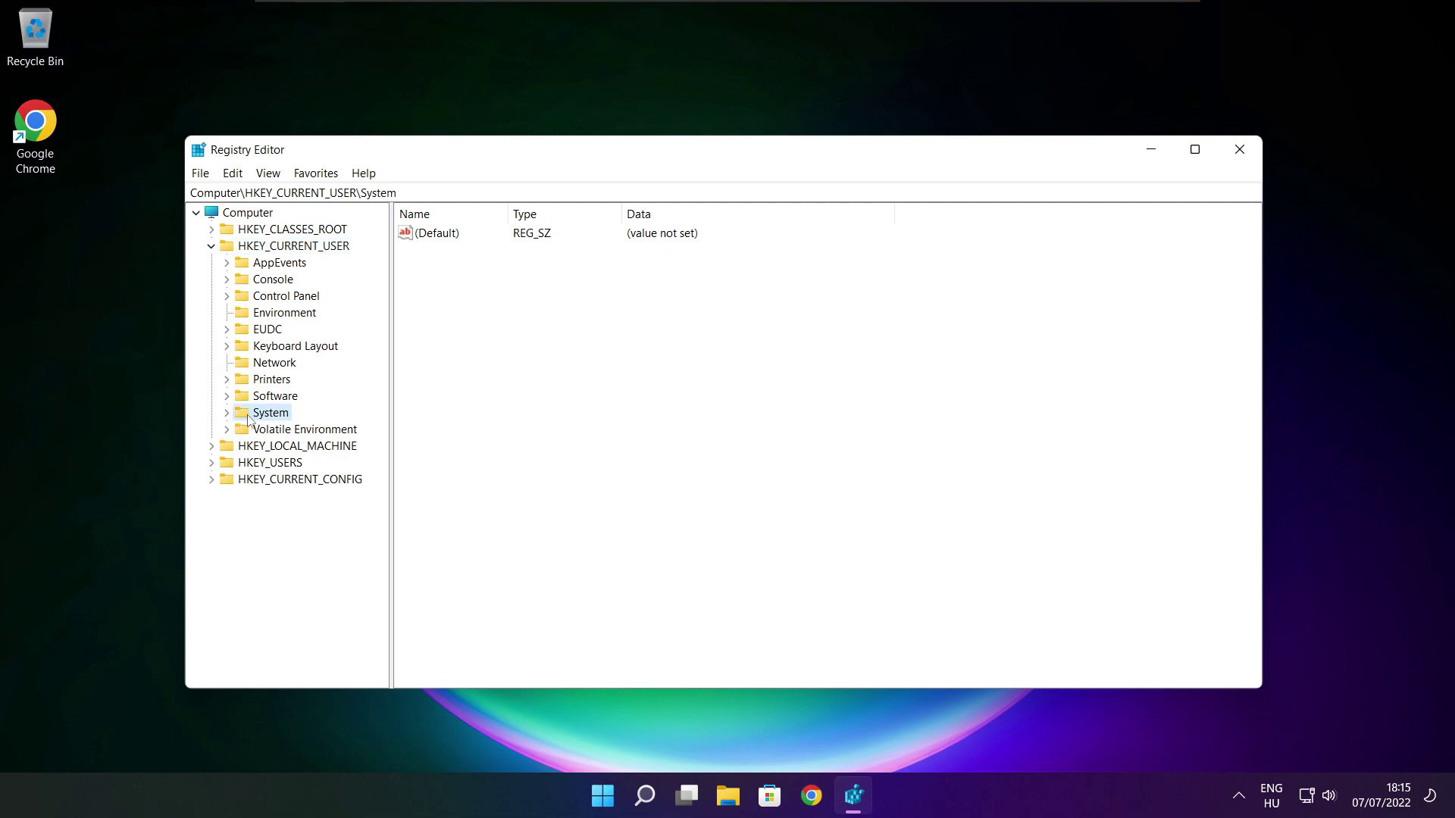
{"action": "left_click", "coordinate": [227, 414]}
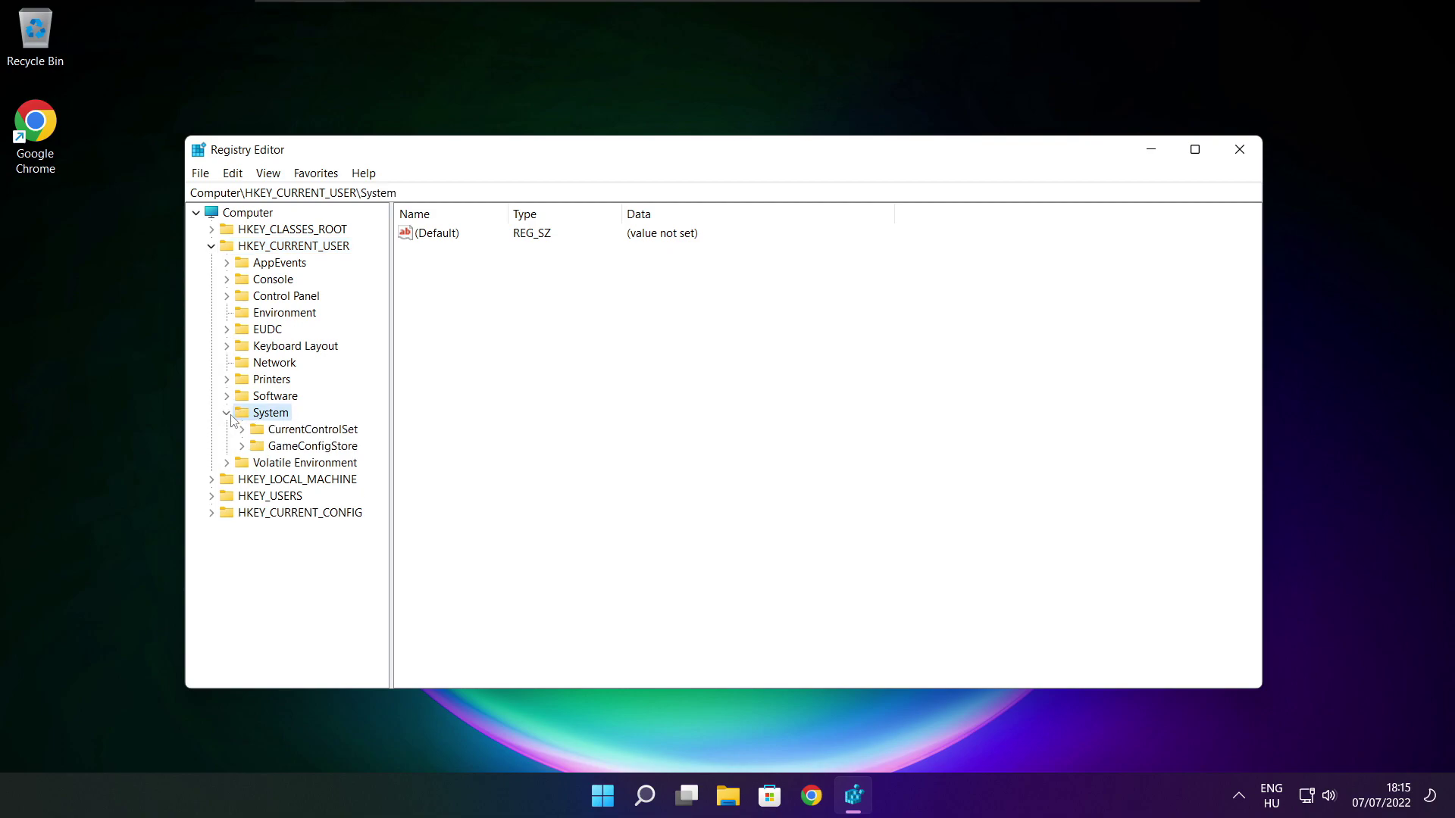
{"action": "left_click", "coordinate": [254, 449]}
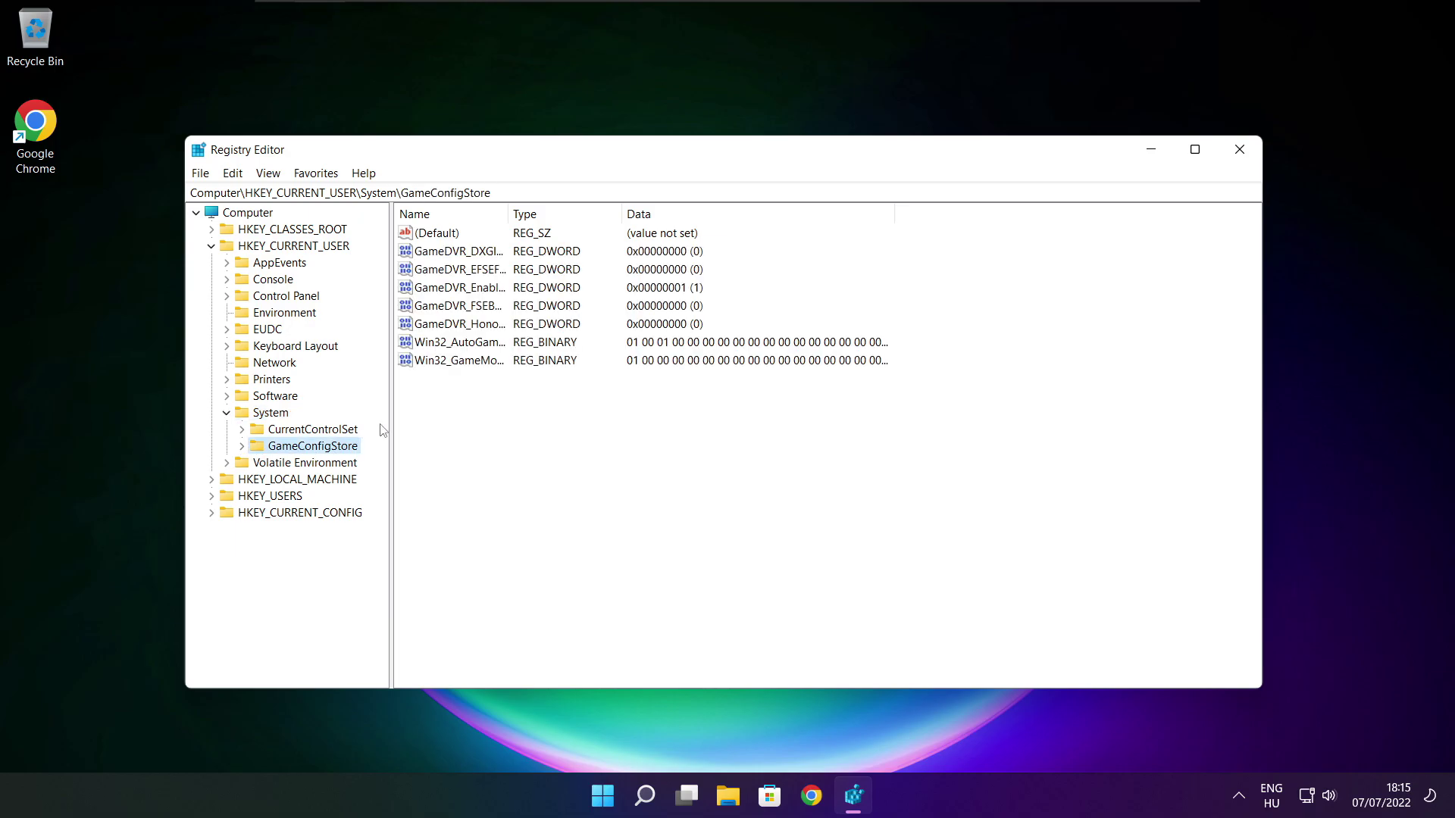
Step: Set the GameDVR_Enabled value to 0 and collapse the HKEY_CURRENT_USER branch
{"action": "left_click_drag", "start_coordinate": [508, 211], "coordinate": [639, 209]}
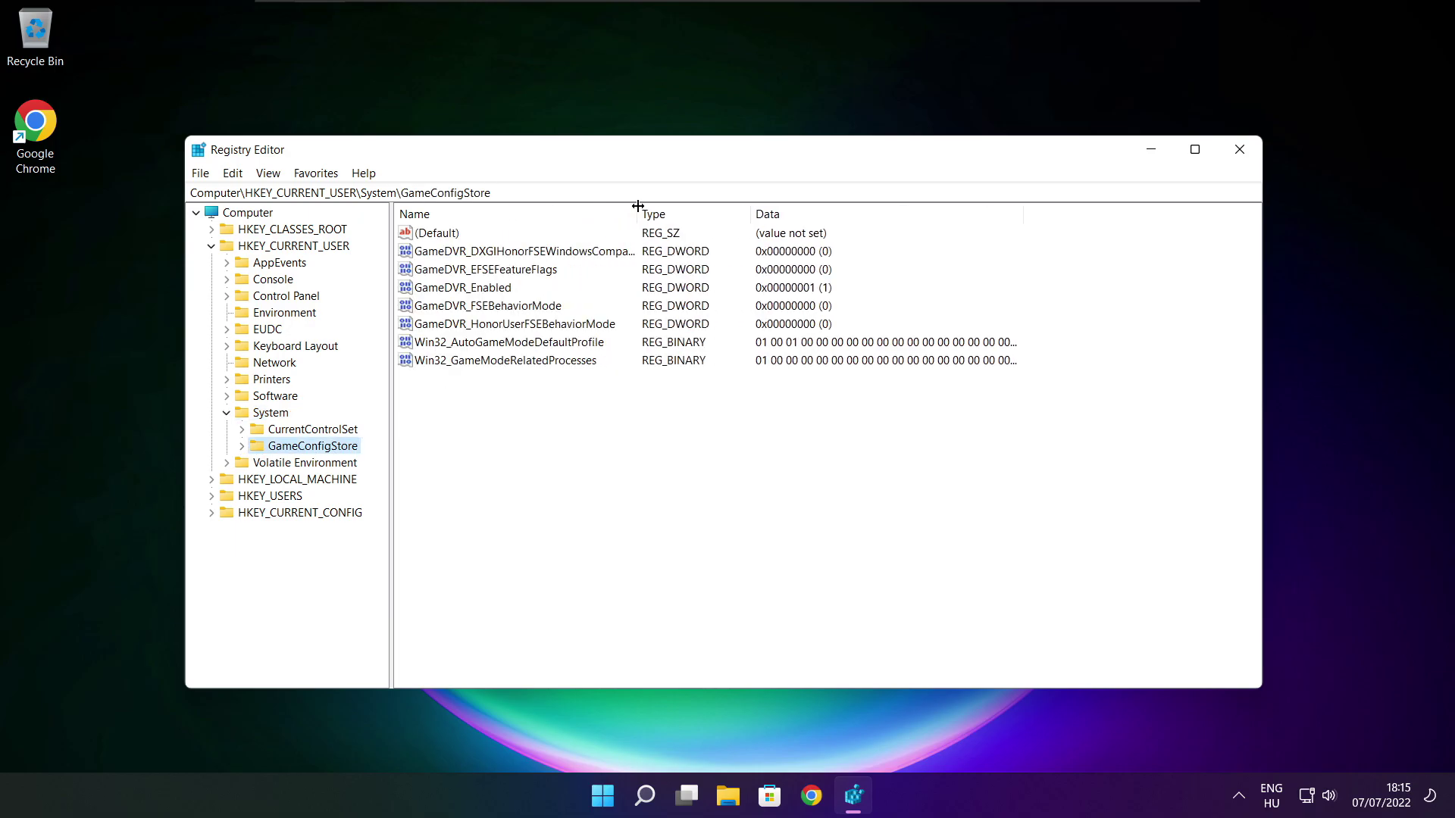
{"action": "left_click", "coordinate": [473, 290]}
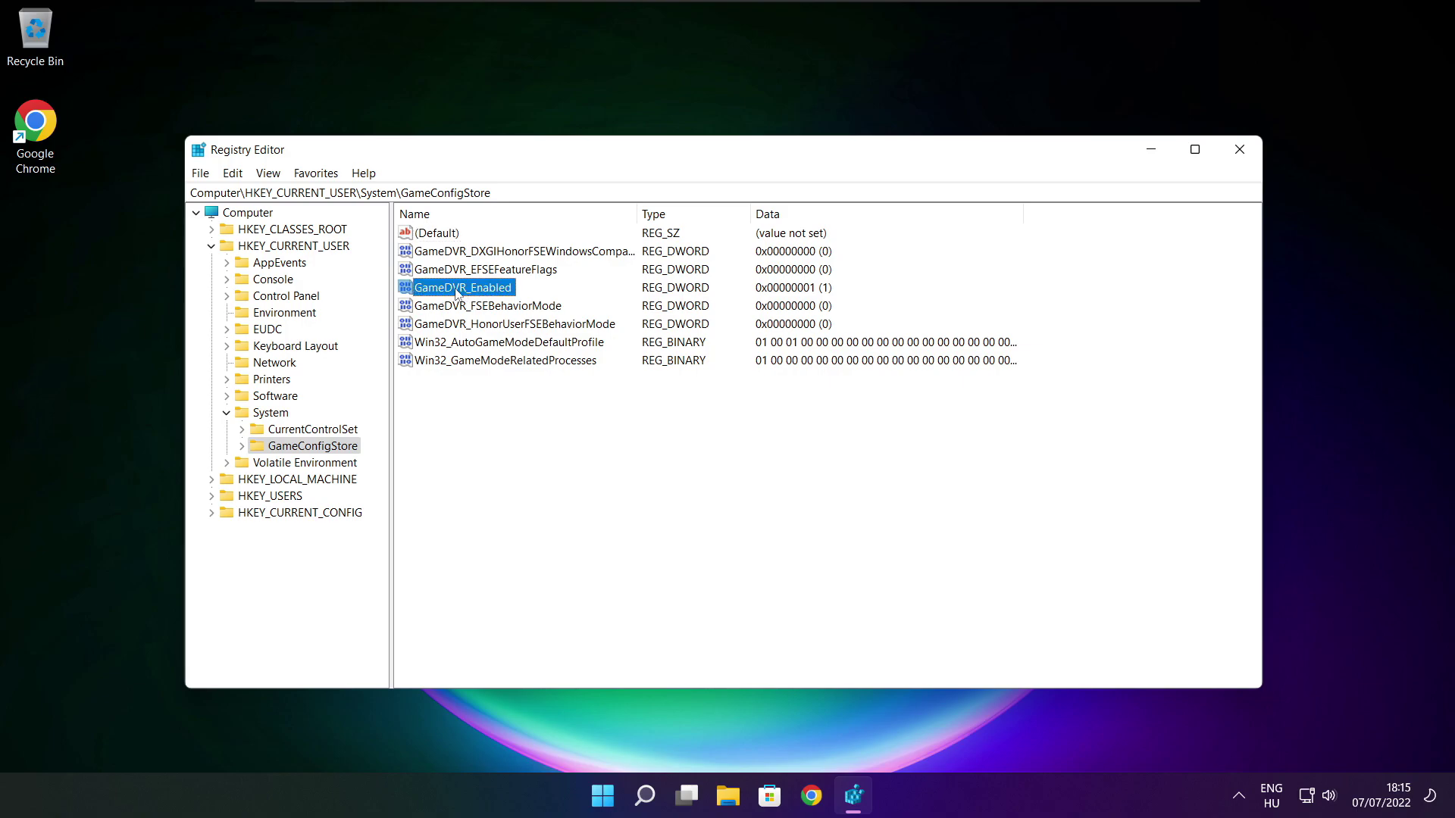
{"action": "double_click", "coordinate": [458, 294]}
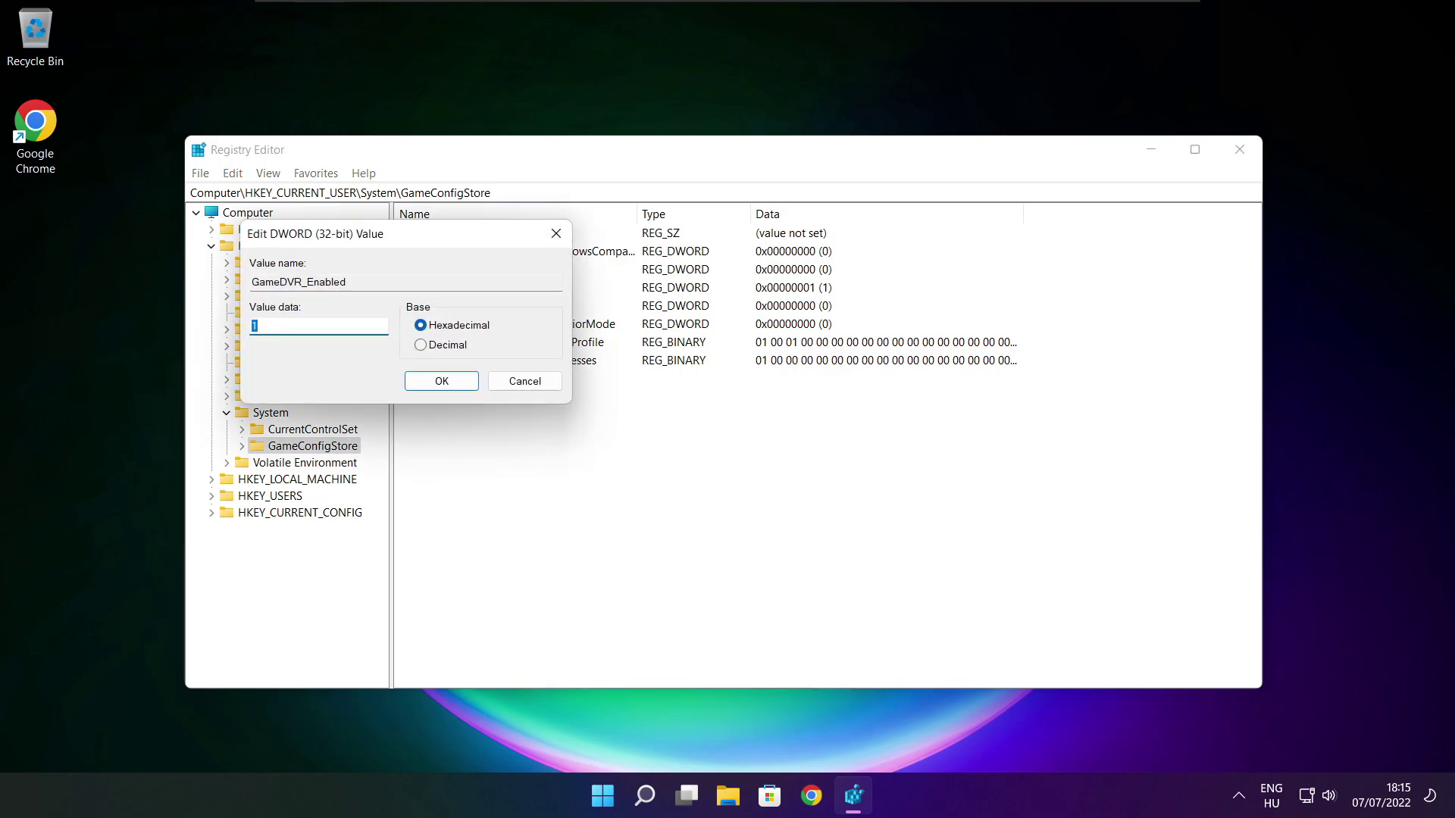
{"action": "left_click_drag", "start_coordinate": [425, 241], "coordinate": [760, 307]}
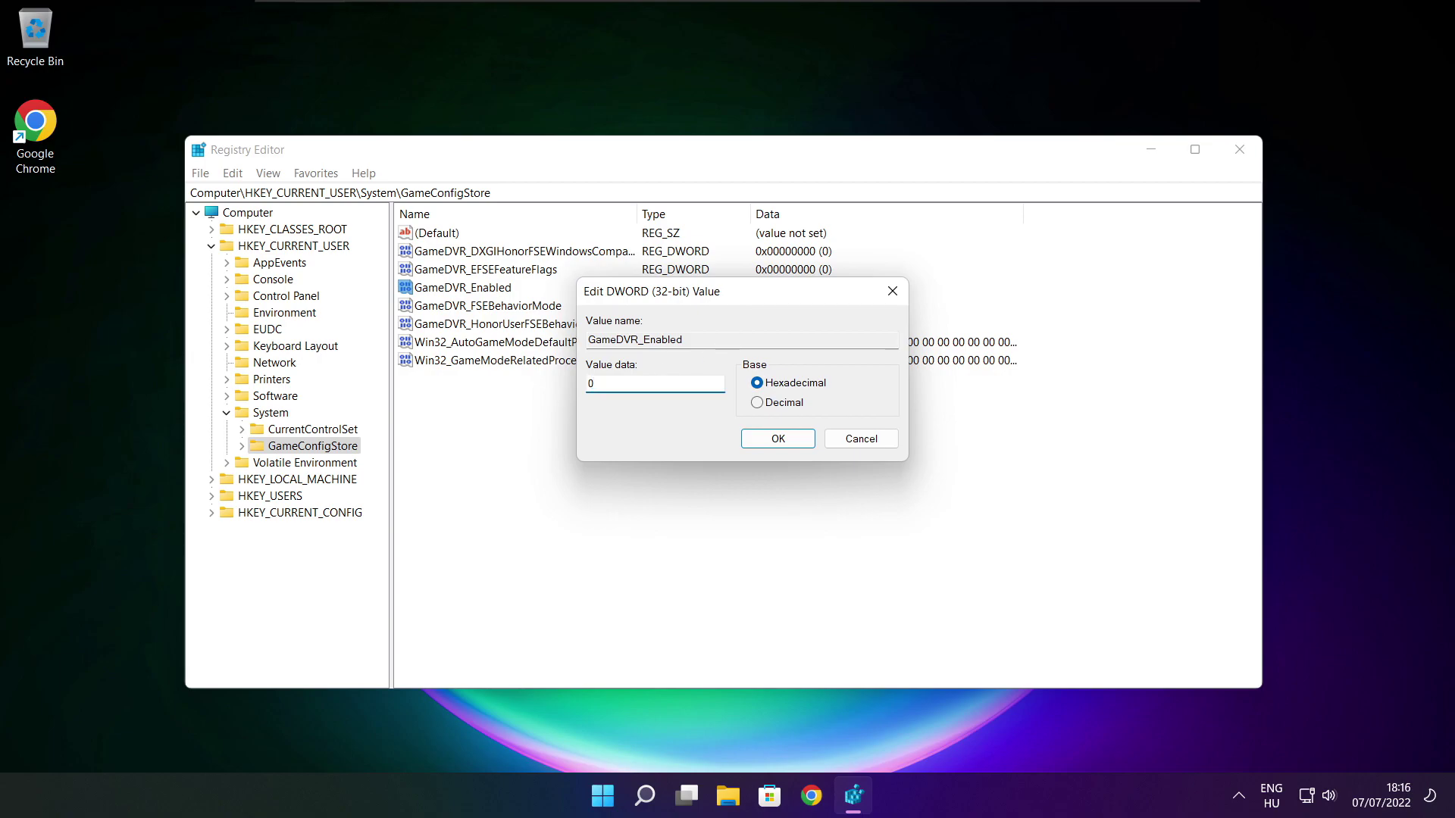
{"action": "left_click", "coordinate": [778, 439]}
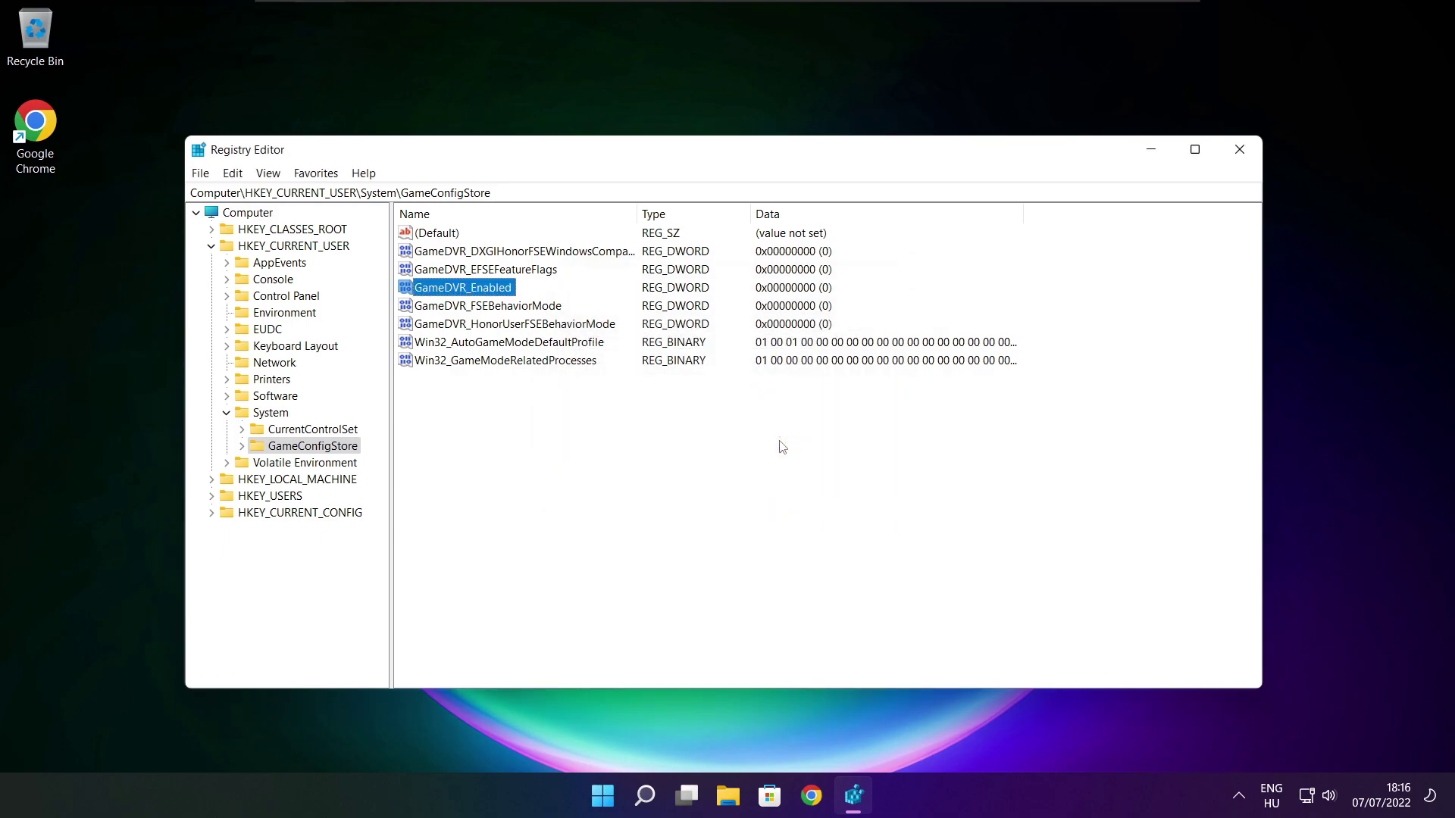
{"action": "left_click", "coordinate": [211, 246]}
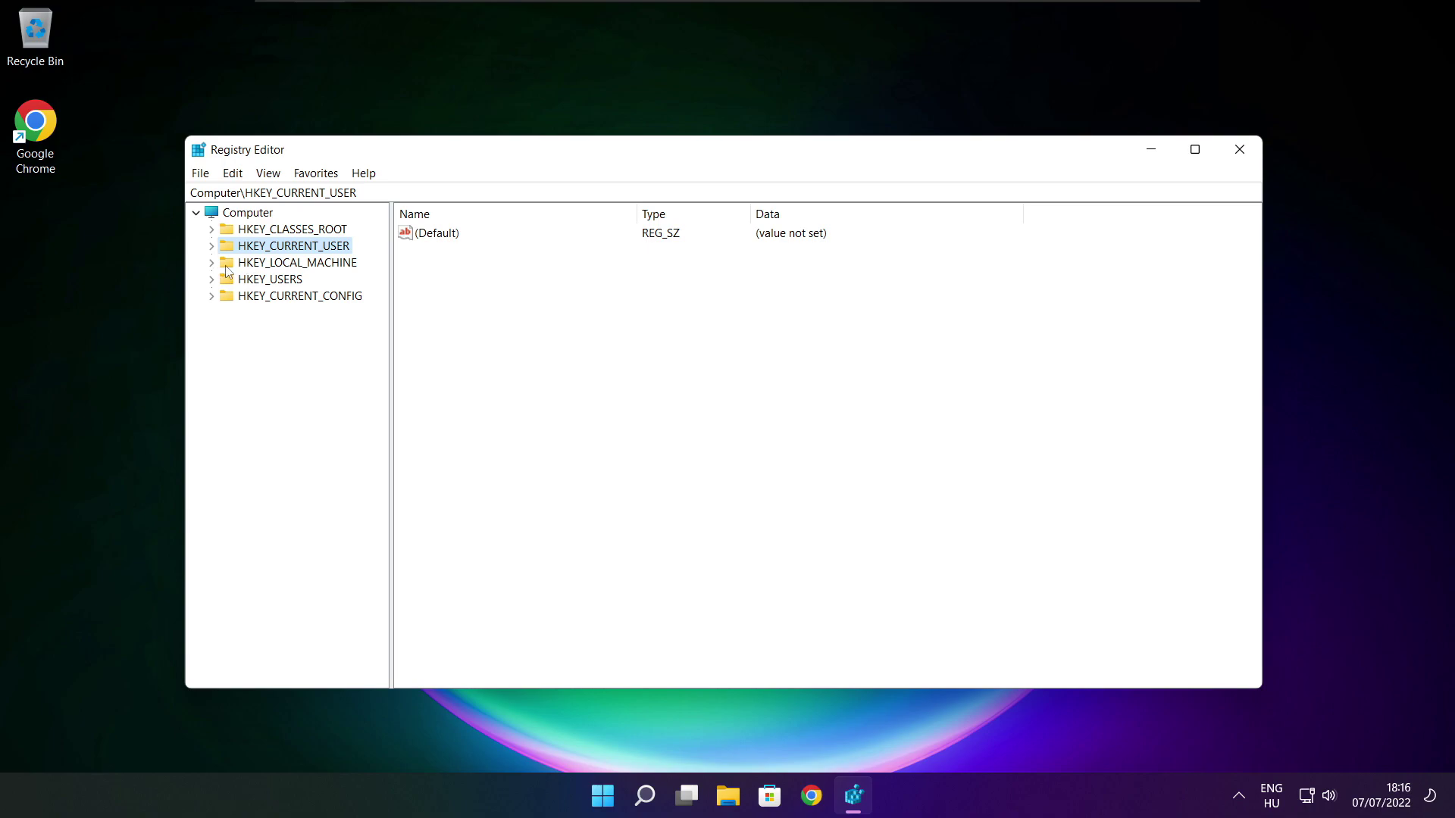
Step: Expand HKEY_LOCAL_MACHINE\SOFTWARE\Microsoft\PolicyManager\default in the registry key tree
{"action": "left_click", "coordinate": [257, 265]}
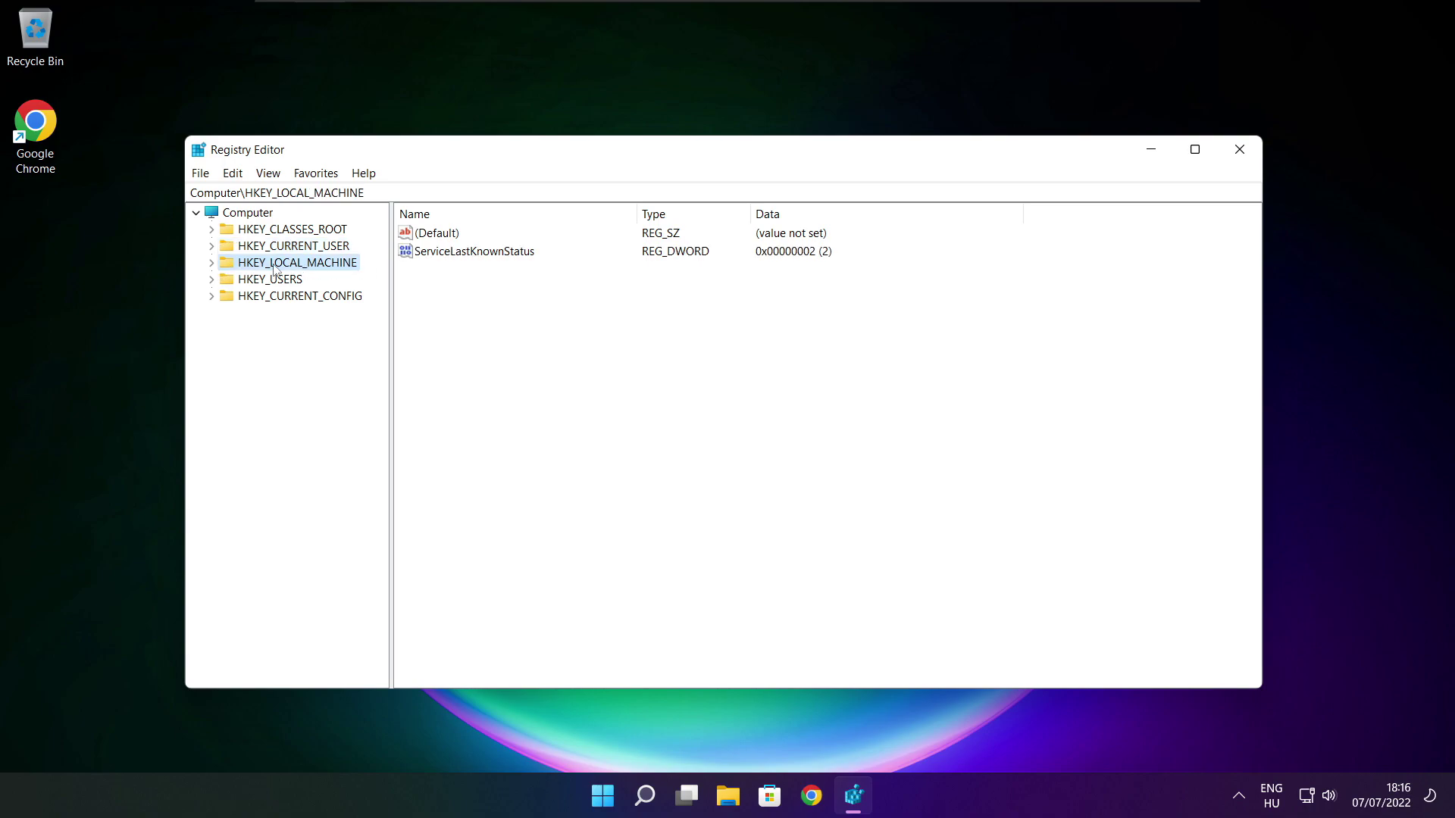
{"action": "left_click", "coordinate": [212, 263]}
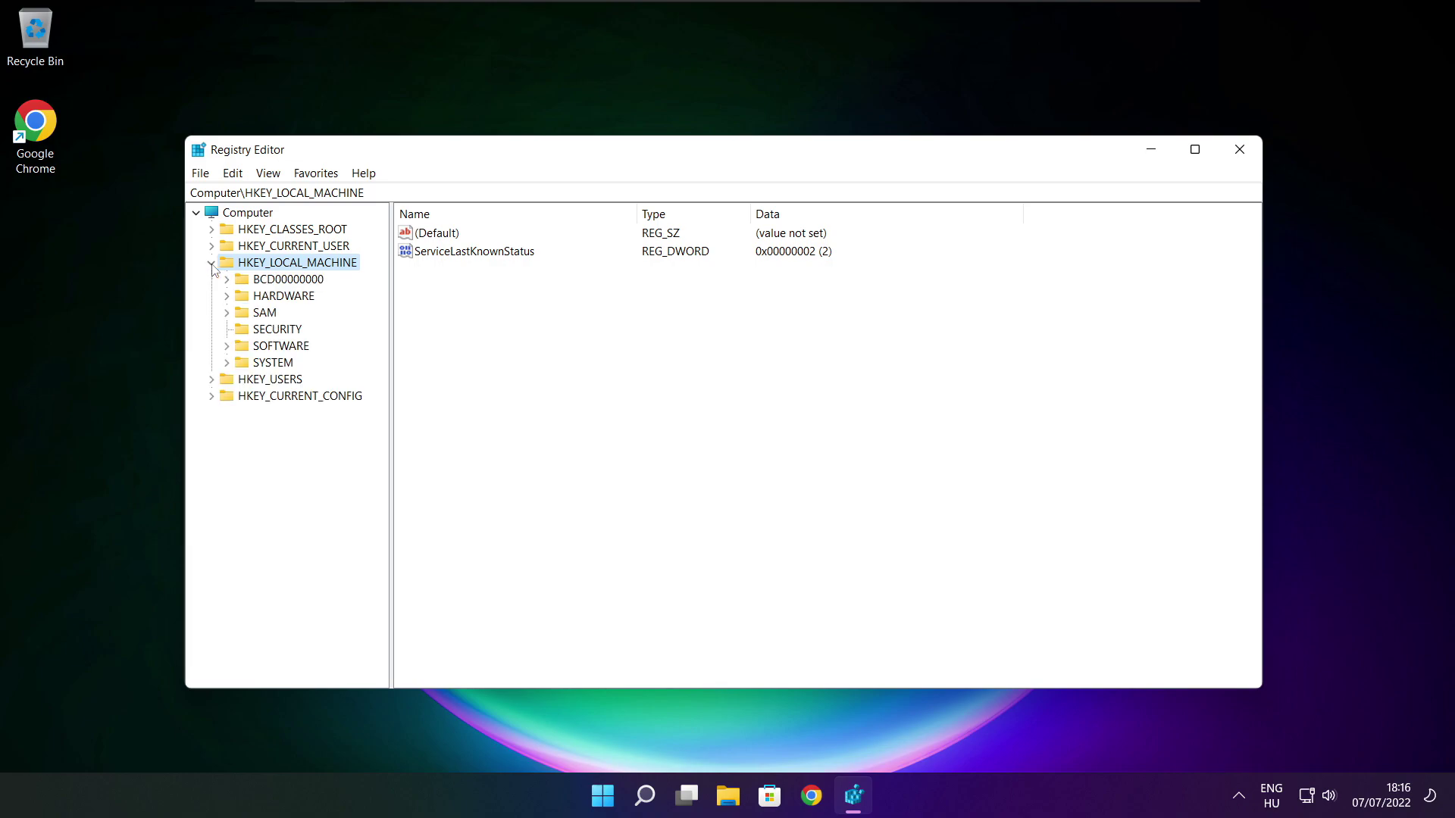
{"action": "left_click", "coordinate": [264, 351]}
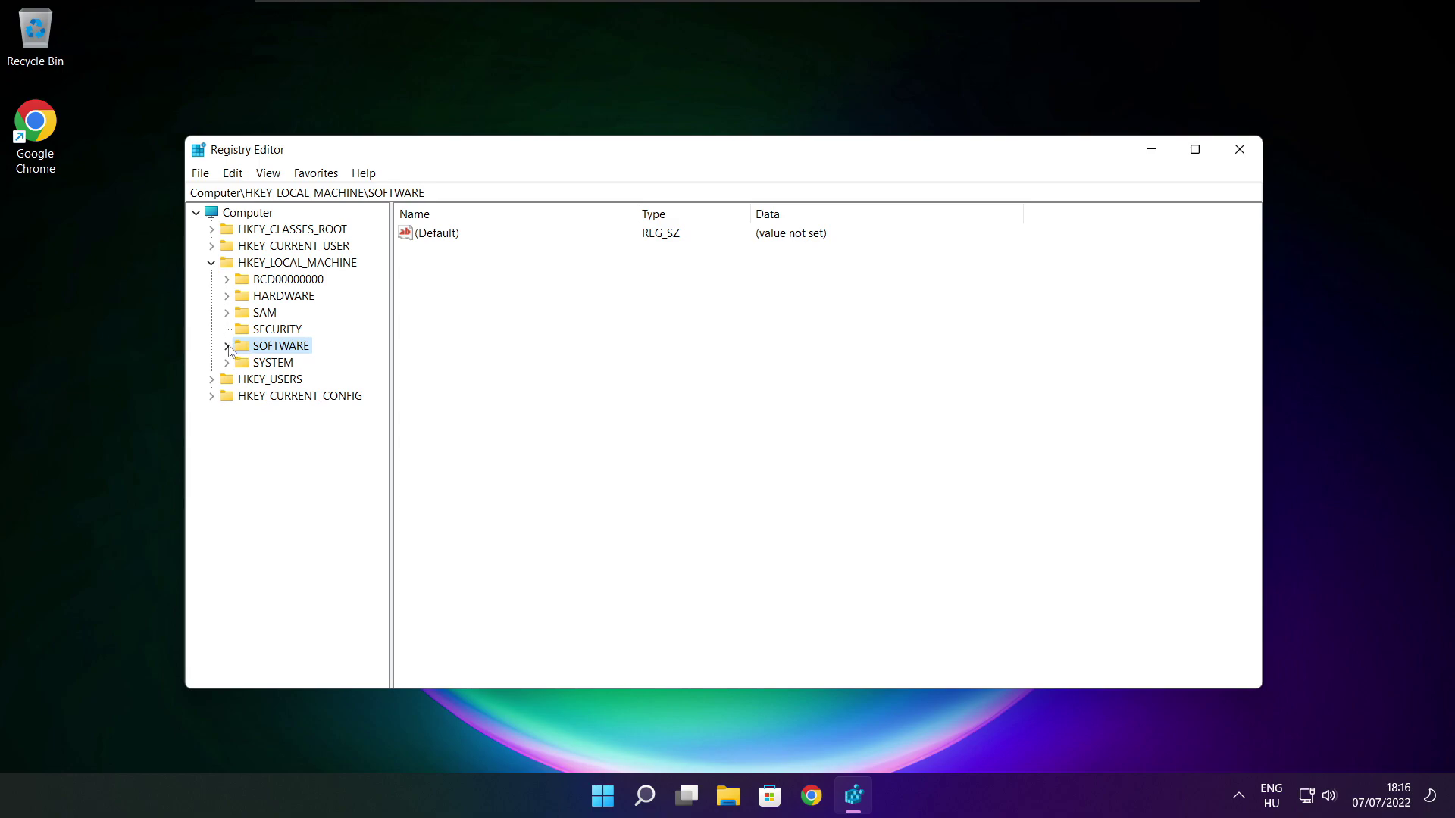
{"action": "left_click", "coordinate": [227, 346]}
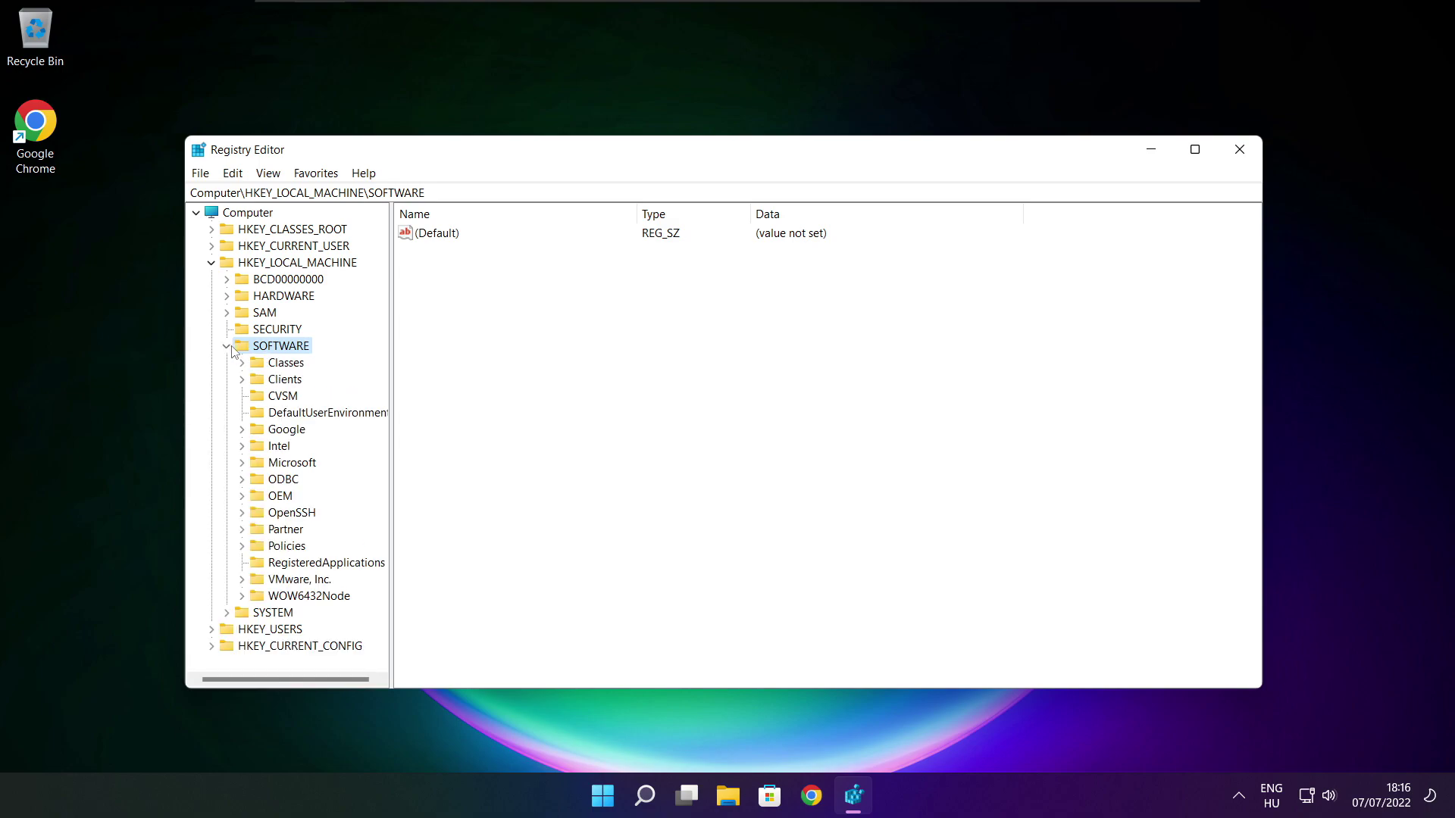
{"action": "left_click", "coordinate": [273, 464]}
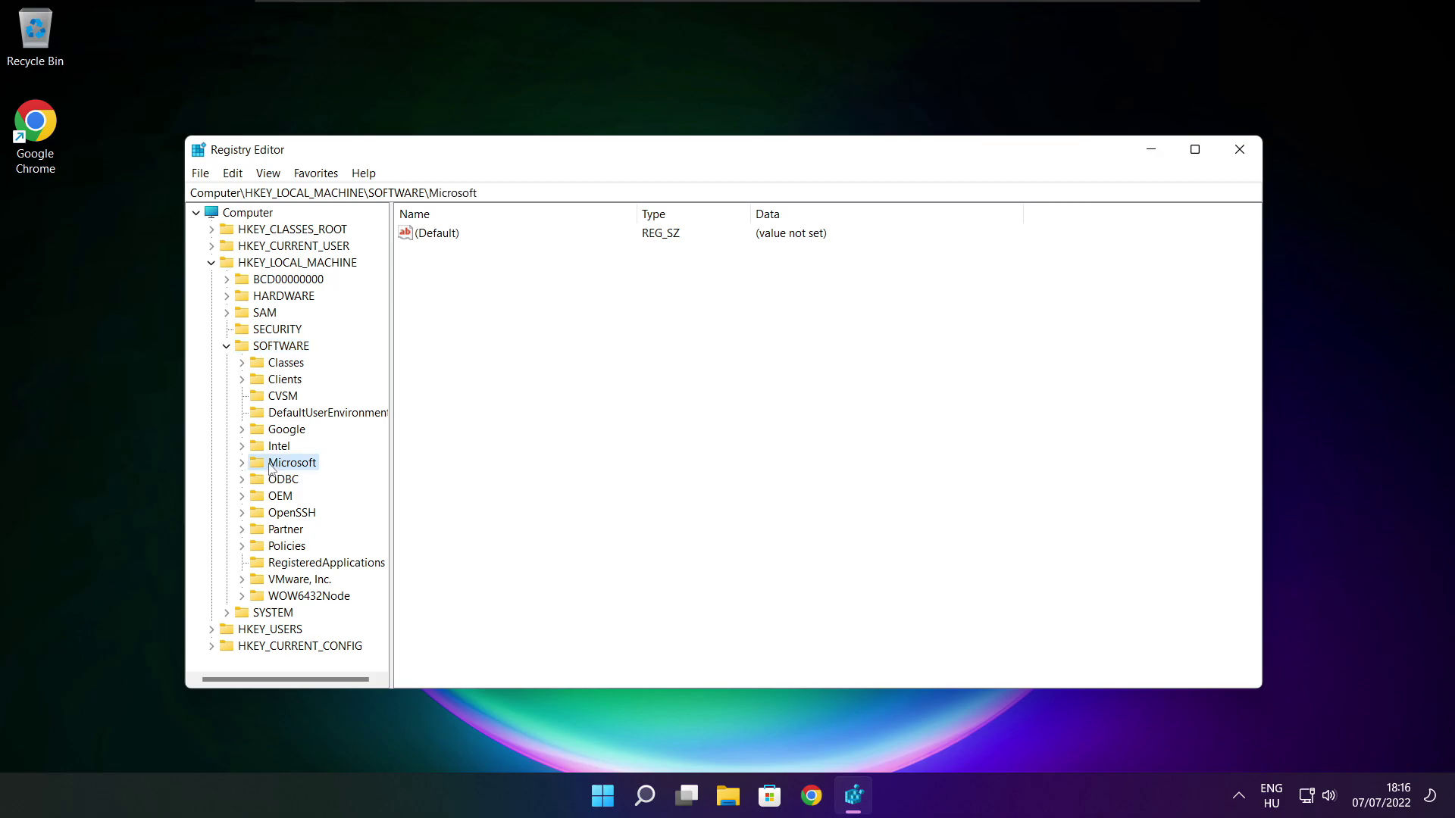
{"action": "left_click", "coordinate": [242, 464]}
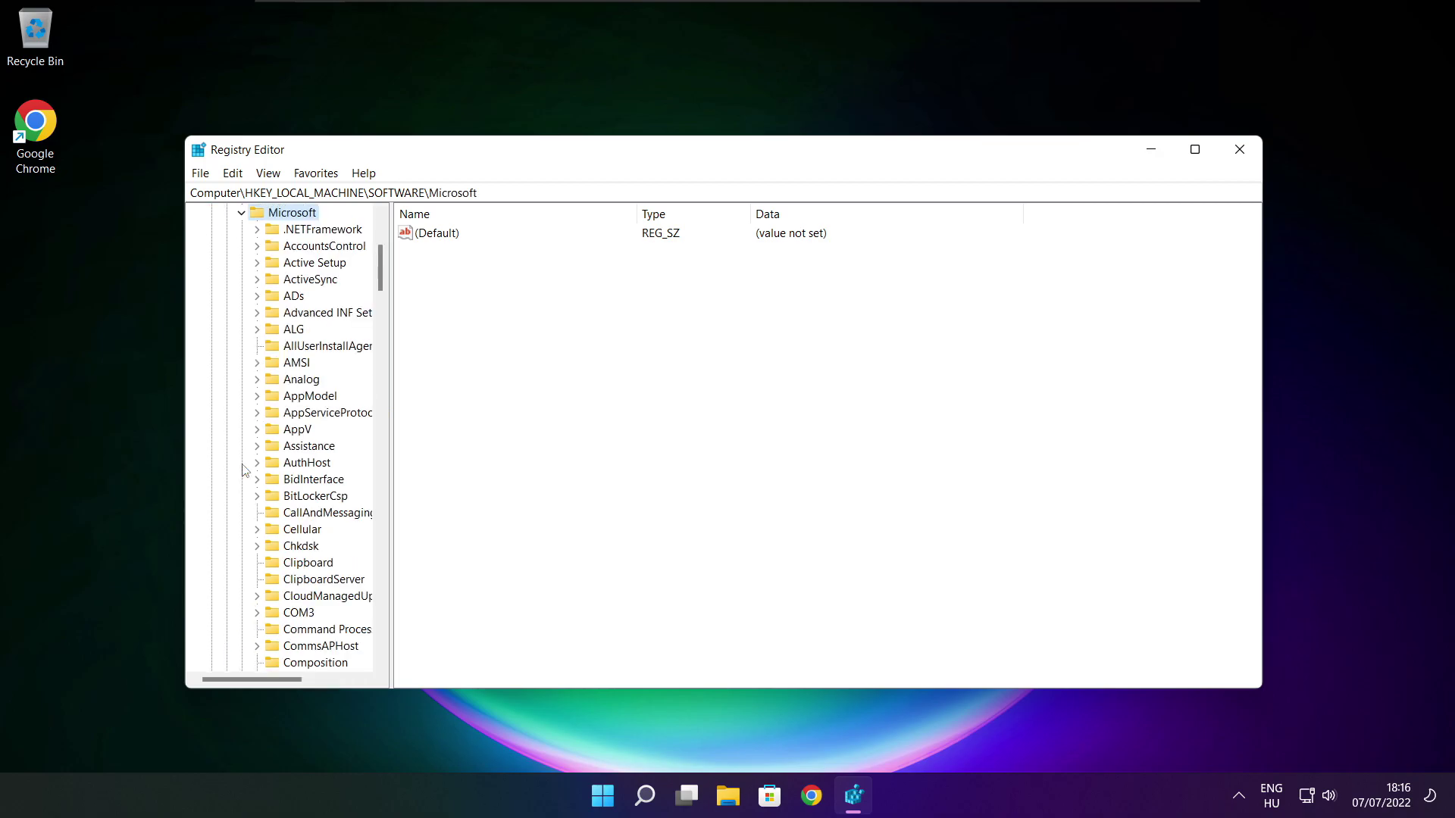
{"action": "scroll", "coordinate": [274, 465], "scroll_direction": "down", "scroll_amount": 20}
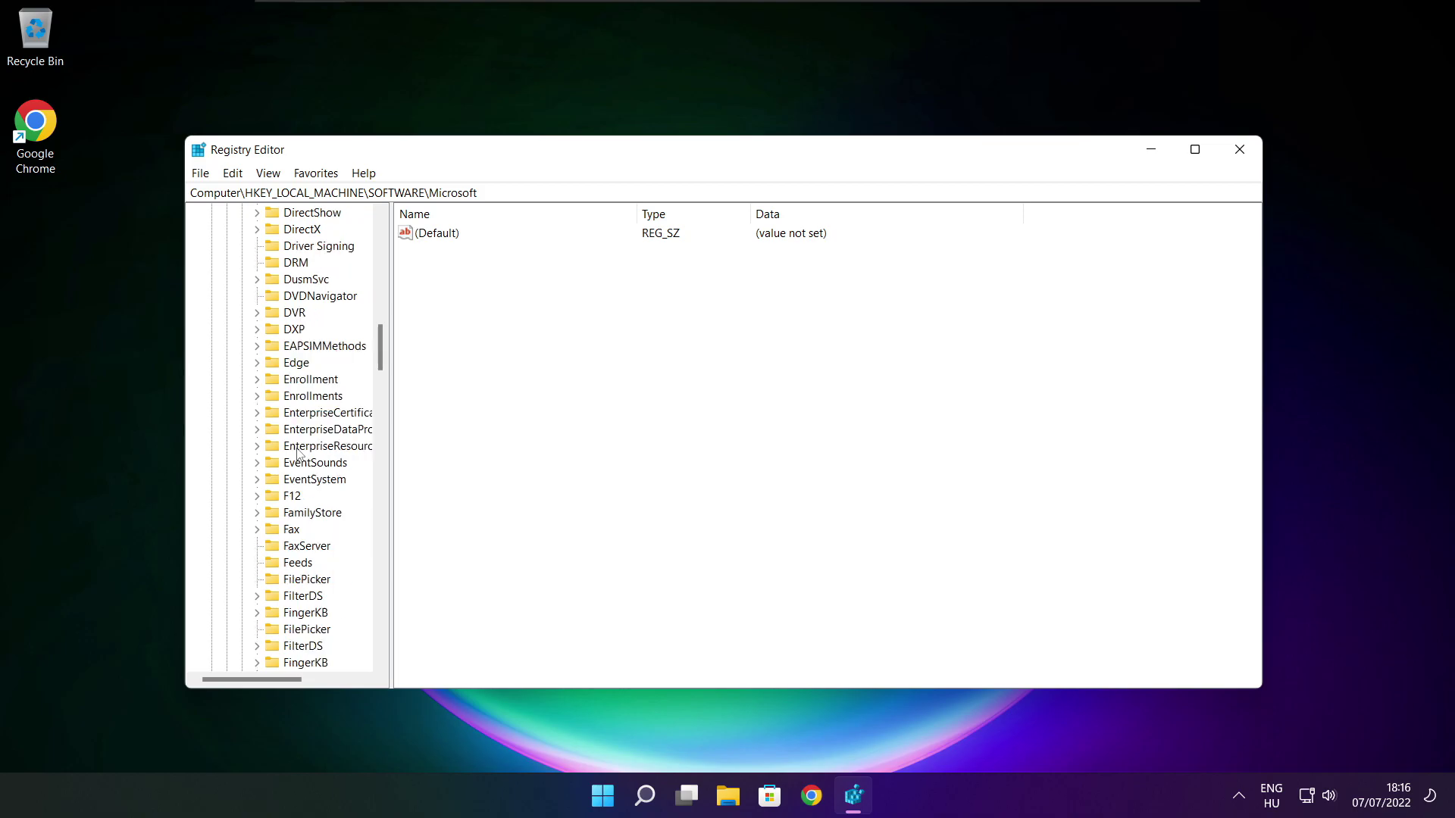
{"action": "scroll", "coordinate": [298, 453], "scroll_direction": "down", "scroll_amount": 20}
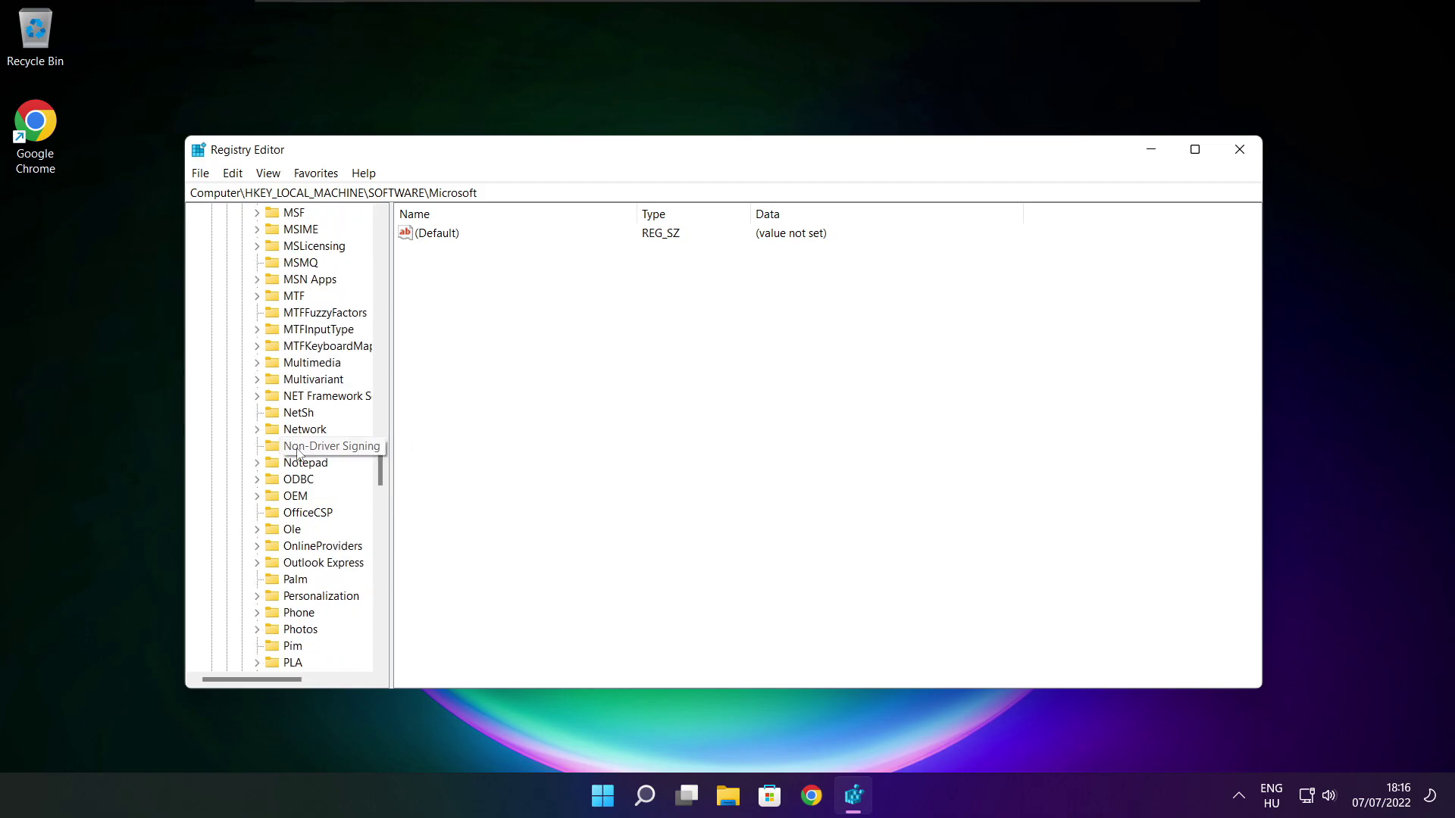
{"action": "scroll", "coordinate": [298, 453], "scroll_direction": "down", "scroll_amount": 1}
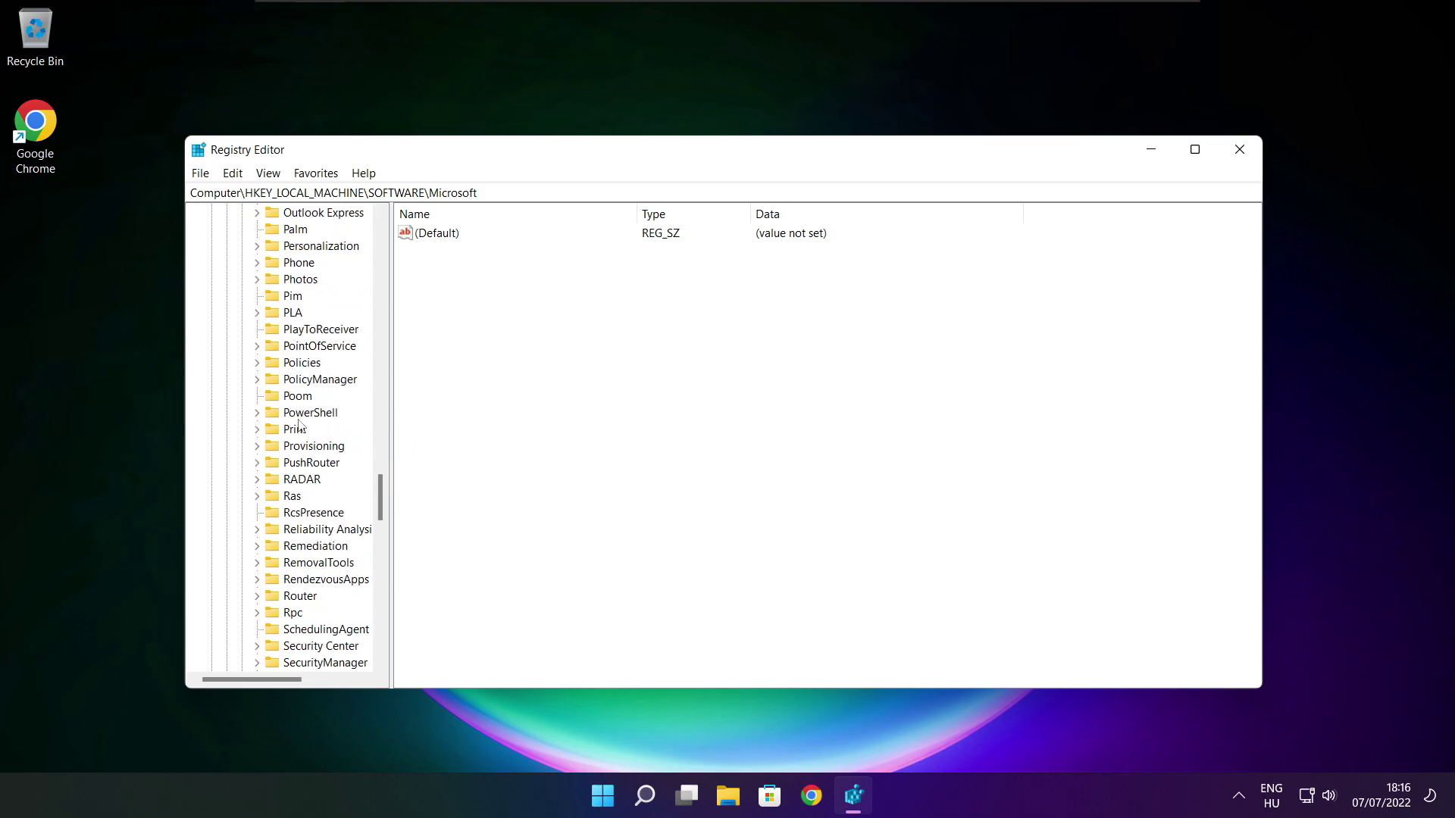
{"action": "scroll", "coordinate": [301, 429], "scroll_direction": "up", "scroll_amount": 1}
{"action": "left_click", "coordinate": [301, 431]}
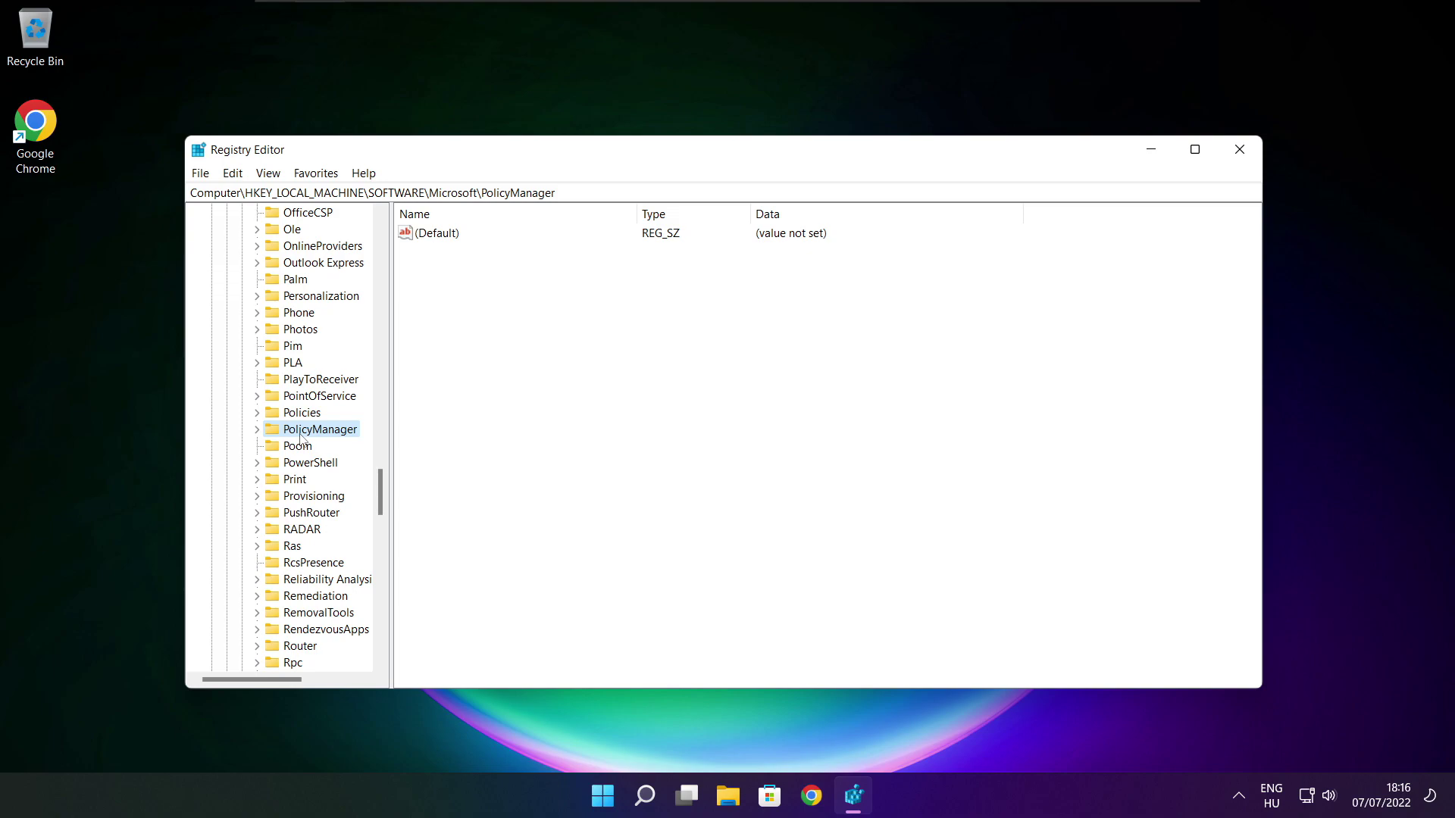
{"action": "left_click", "coordinate": [257, 431]}
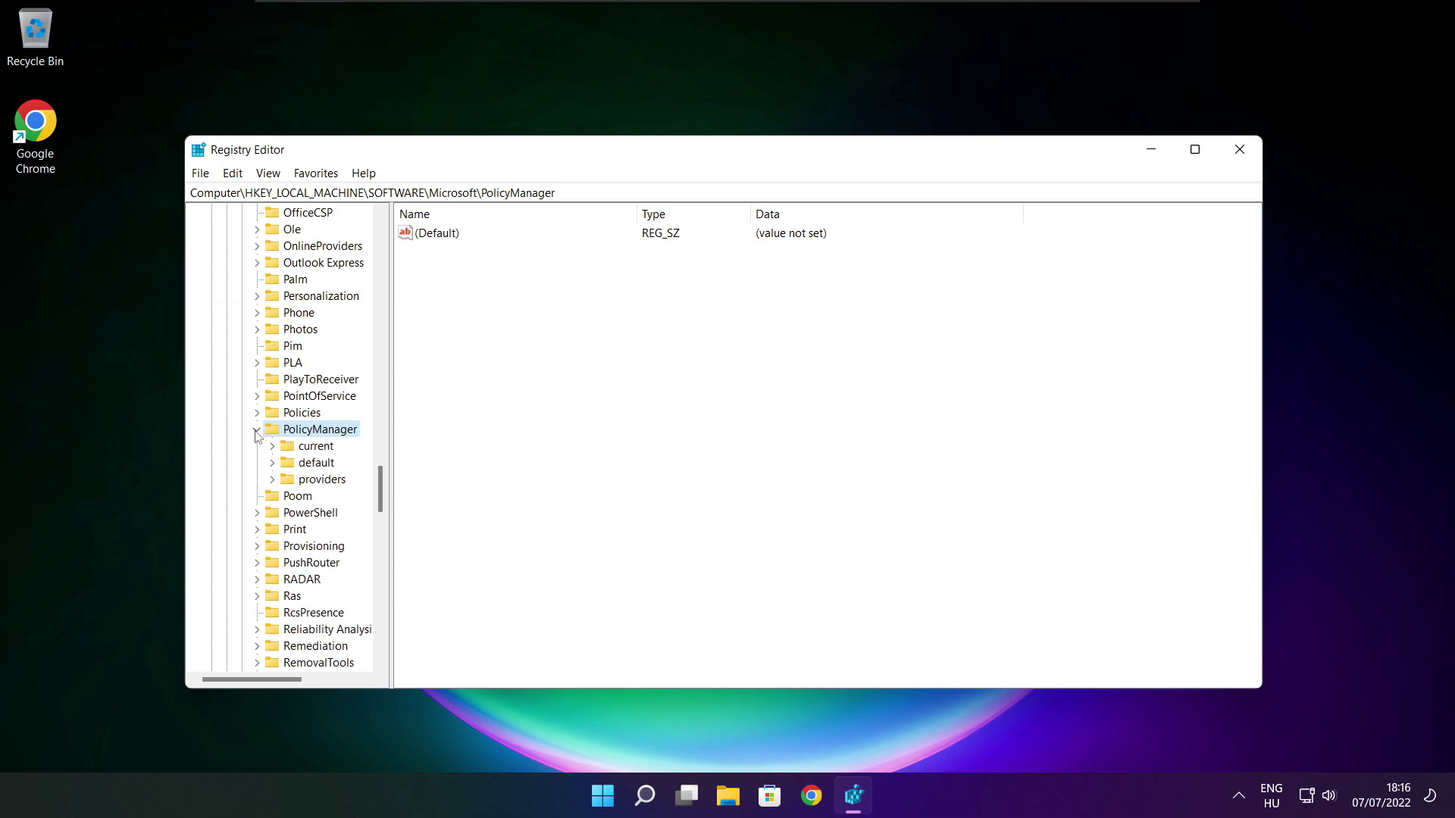
{"action": "left_click", "coordinate": [315, 466]}
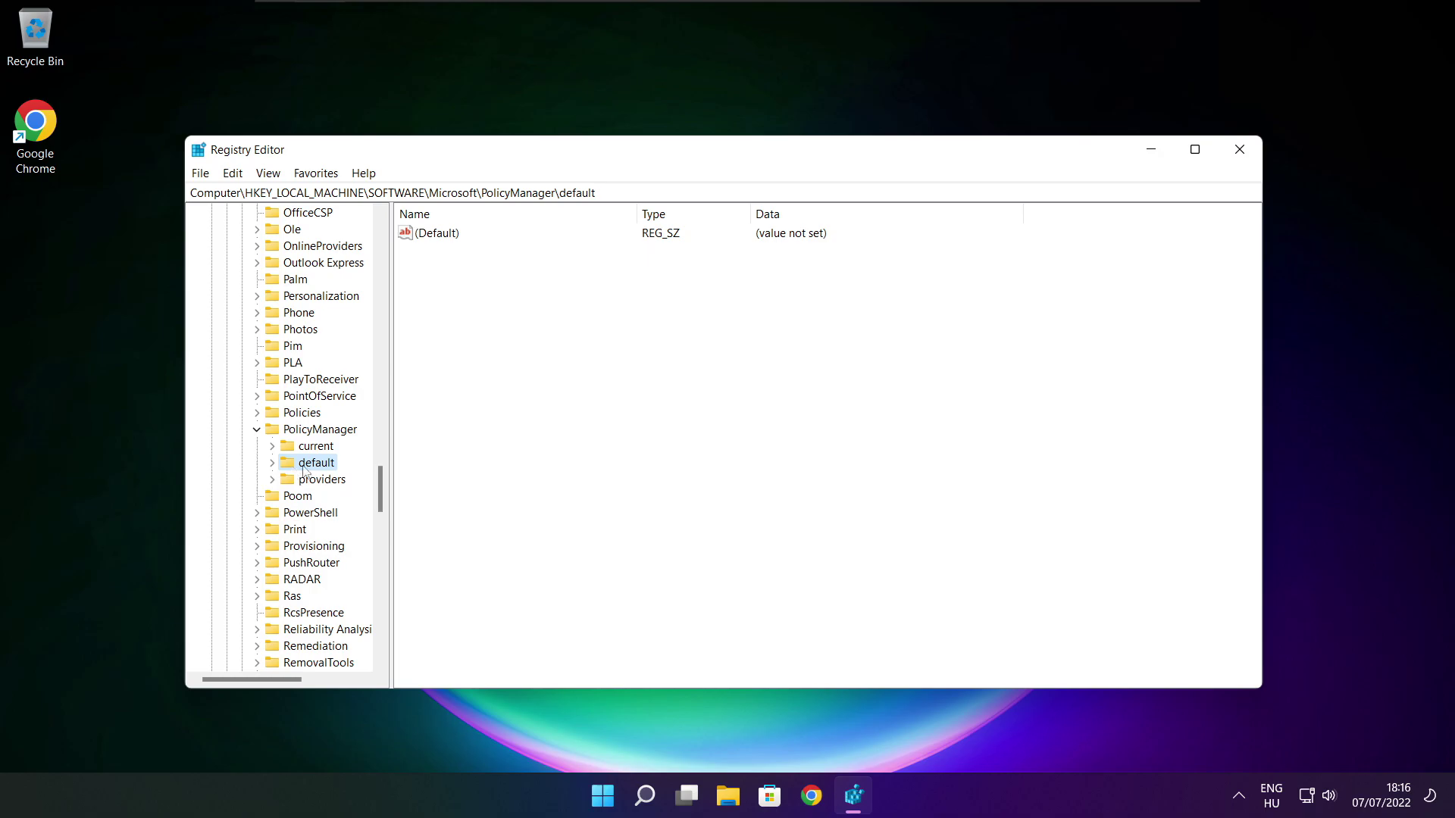
{"action": "left_click", "coordinate": [272, 463]}
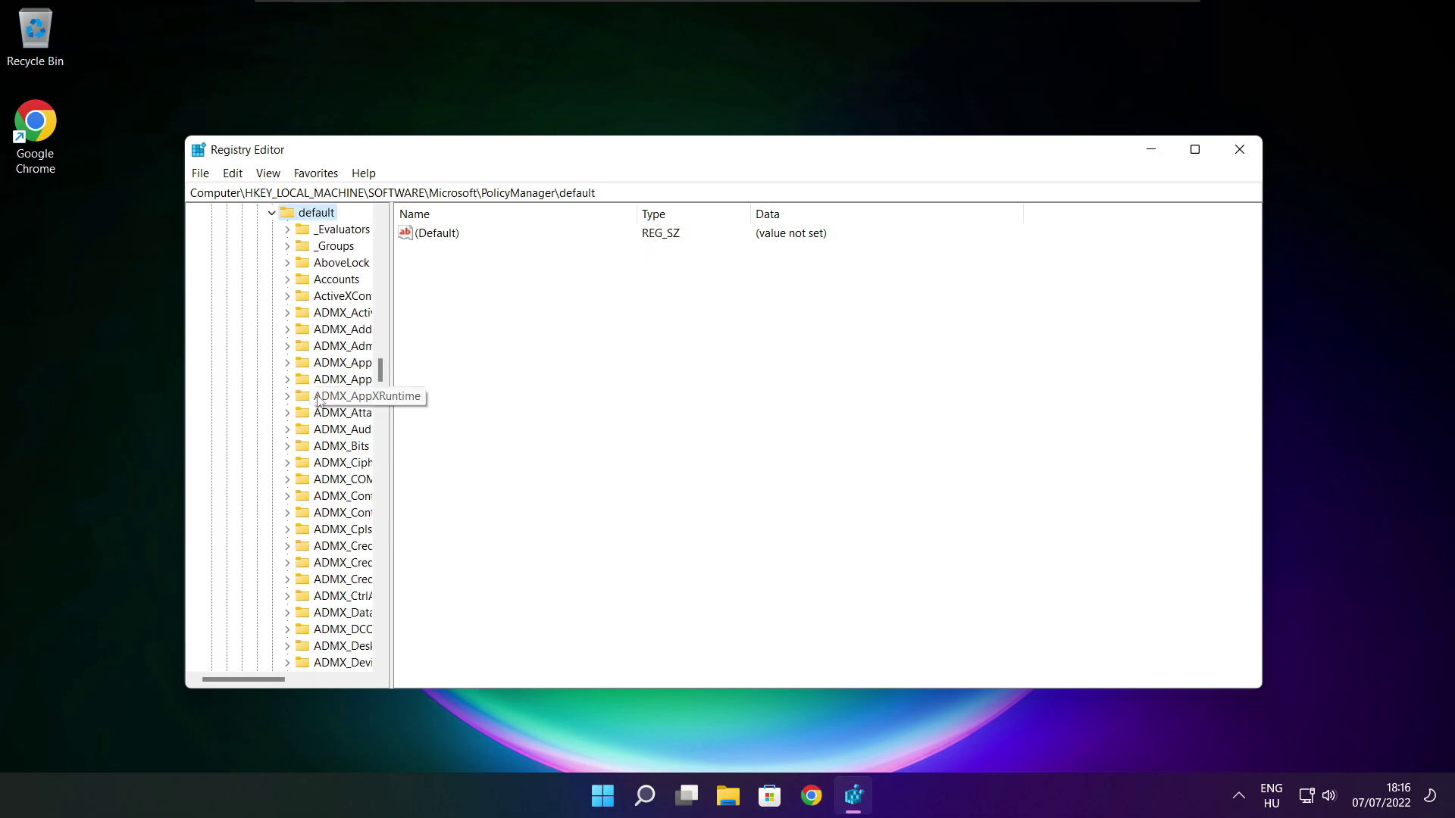
Step: Expand ApplicationManagement, open the AllowGameDVR key and select its value entry
{"action": "scroll", "coordinate": [337, 337], "scroll_direction": "down", "scroll_amount": 7}
{"action": "scroll", "coordinate": [337, 336], "scroll_direction": "down", "scroll_amount": 20}
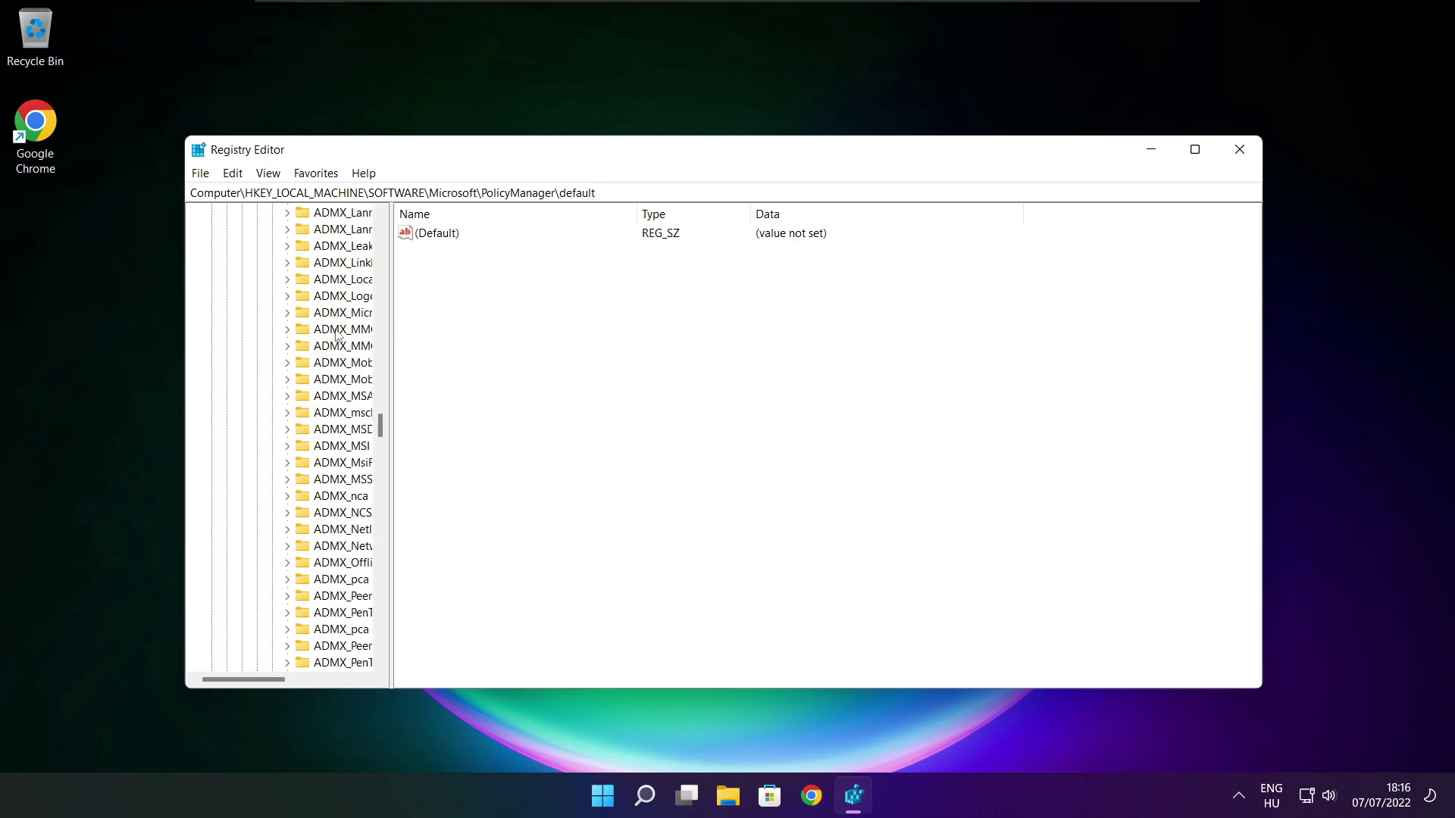
{"action": "scroll", "coordinate": [337, 337], "scroll_direction": "down", "scroll_amount": 3}
{"action": "left_click_drag", "start_coordinate": [391, 334], "coordinate": [482, 334]}
{"action": "scroll", "coordinate": [432, 334], "scroll_direction": "up", "scroll_amount": 1}
{"action": "left_click", "coordinate": [369, 312]}
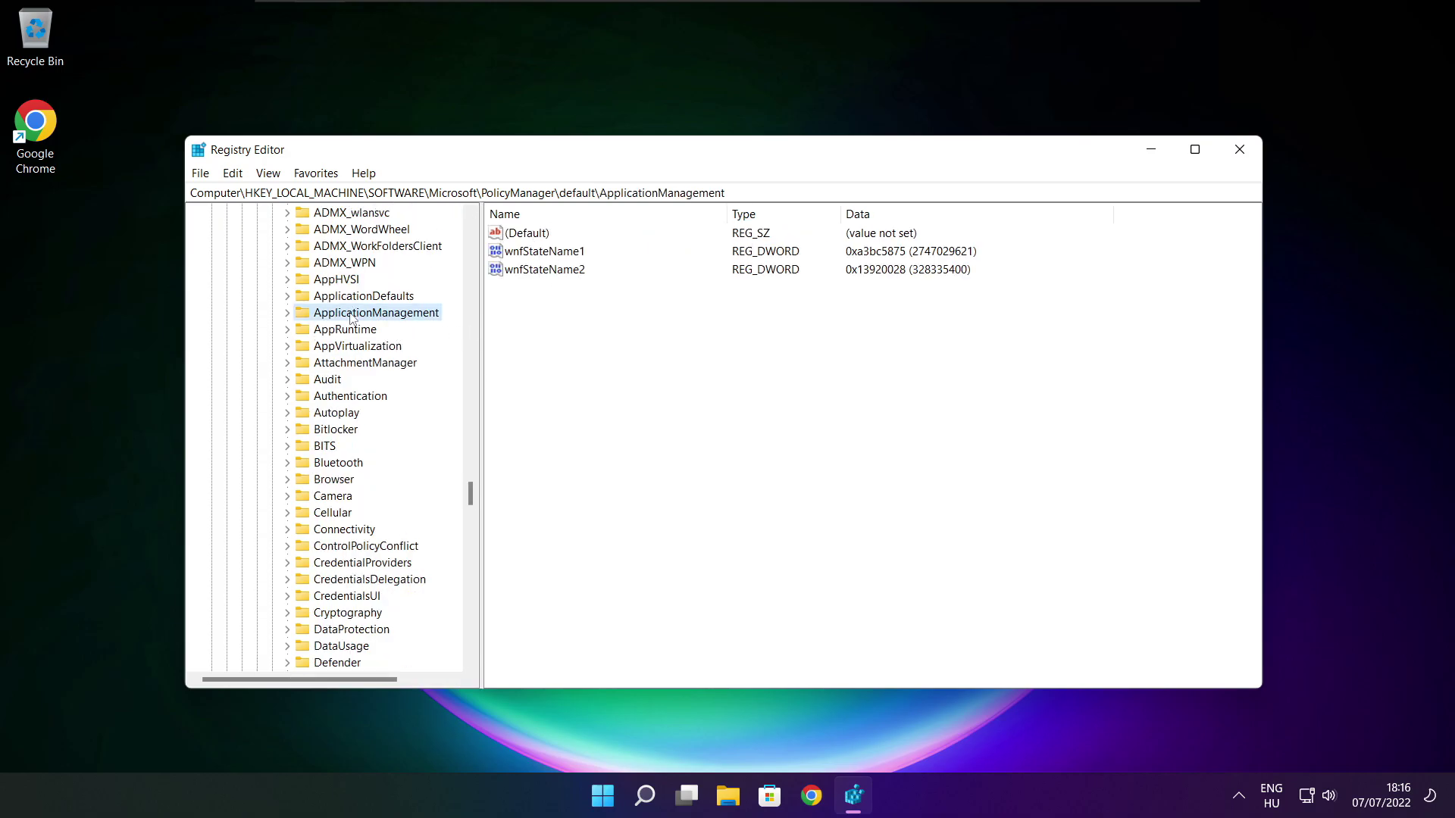
{"action": "left_click", "coordinate": [287, 313]}
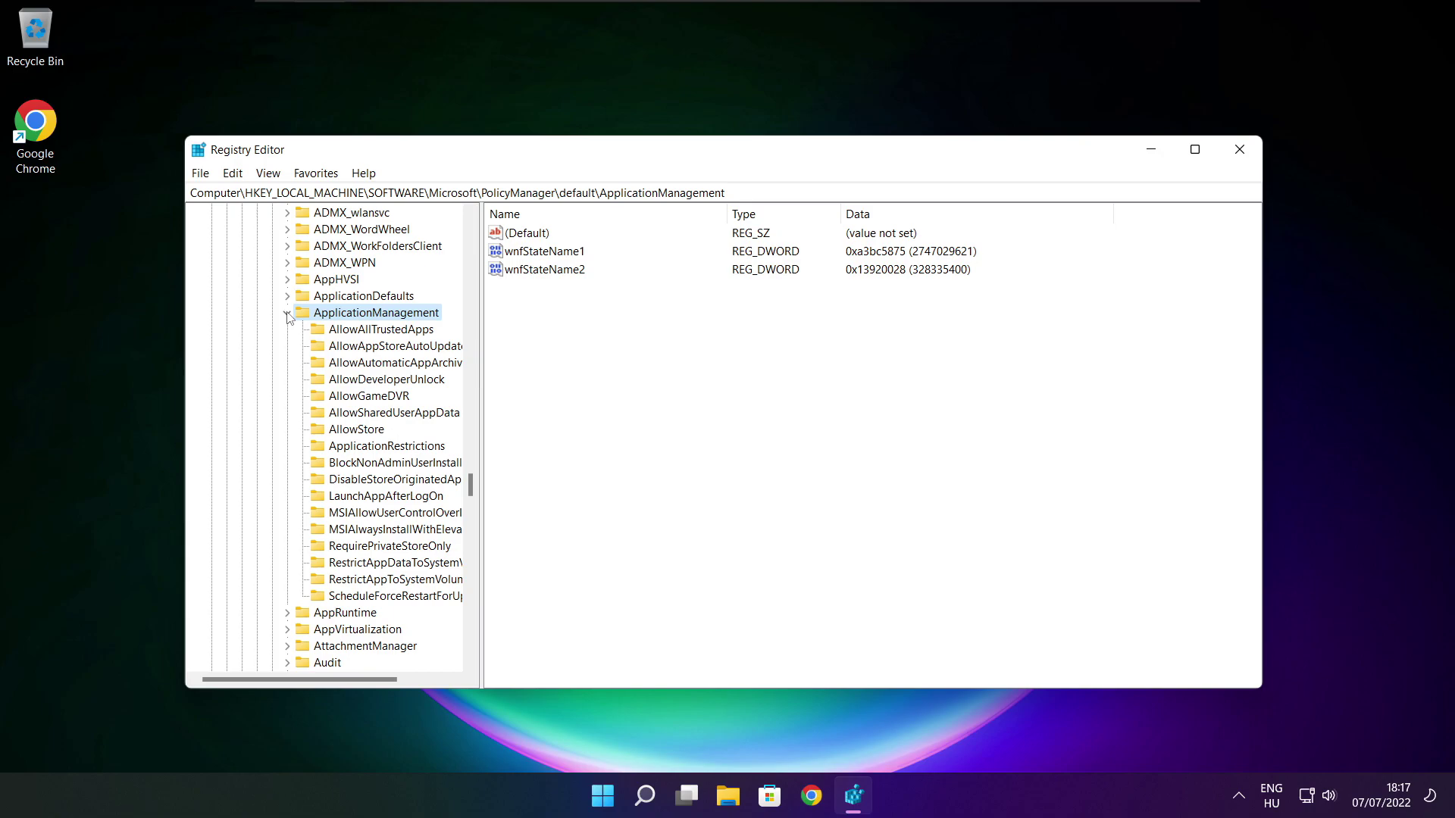
{"action": "left_click_drag", "start_coordinate": [482, 383], "coordinate": [498, 383]}
{"action": "left_click", "coordinate": [377, 397]}
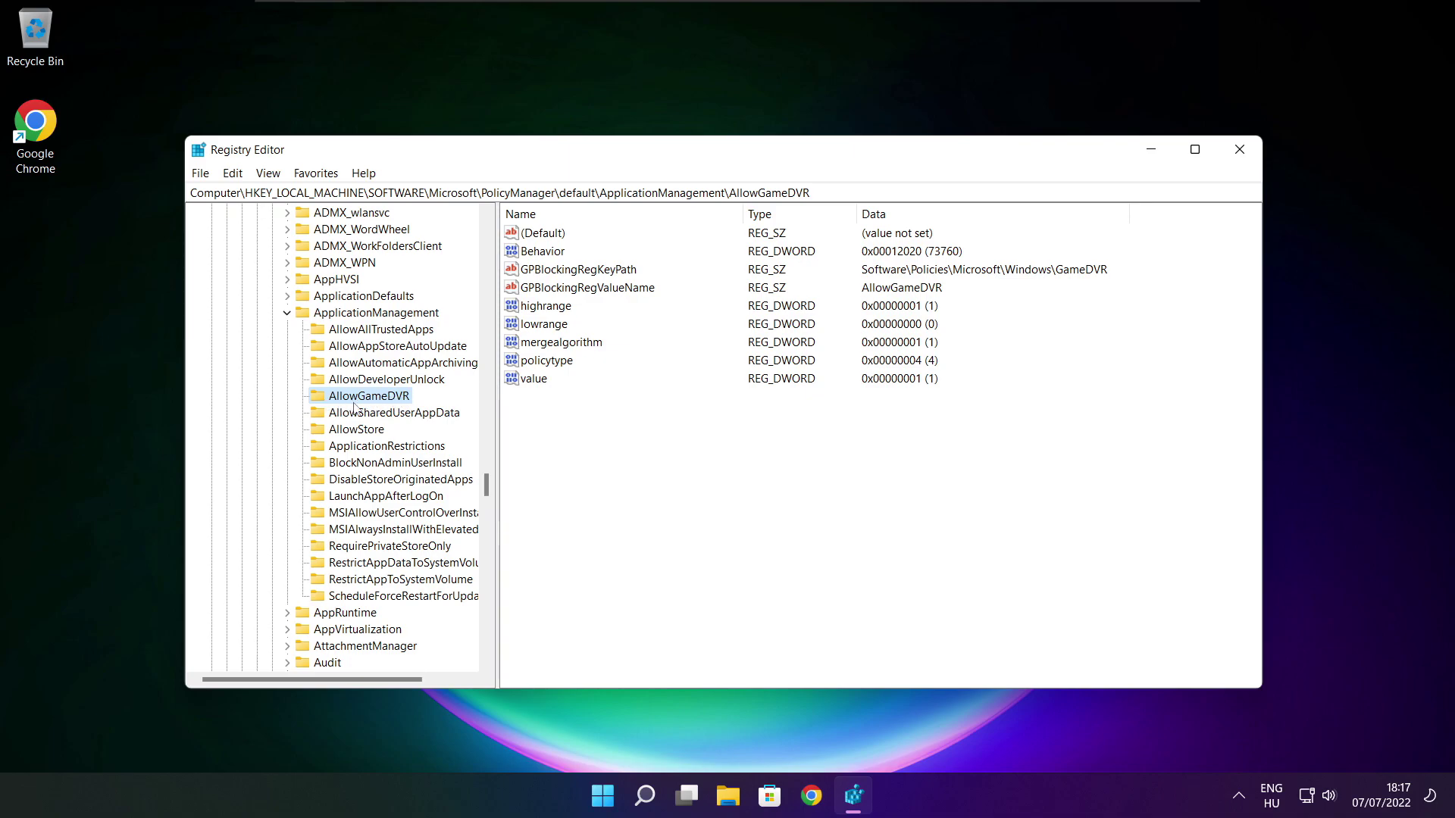
{"action": "left_click", "coordinate": [532, 383]}
Step: Set AllowGameDVR's 'value' DWORD data to 0, then close Registry Editor
{"action": "left_click", "coordinate": [534, 380]}
{"action": "double_click", "coordinate": [542, 381]}
{"action": "left_click_drag", "start_coordinate": [413, 249], "coordinate": [738, 303]}
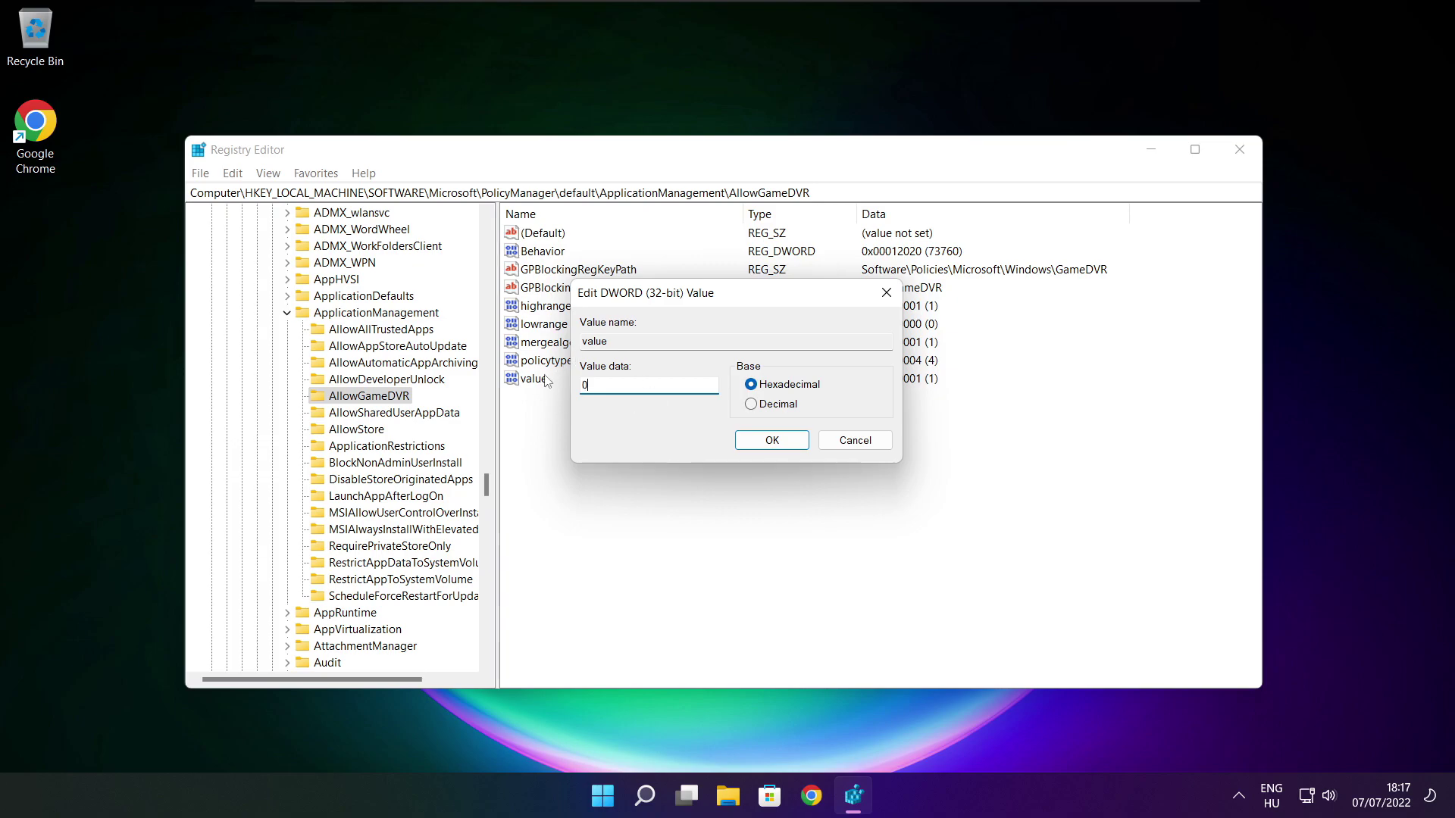
{"action": "left_click", "coordinate": [771, 440]}
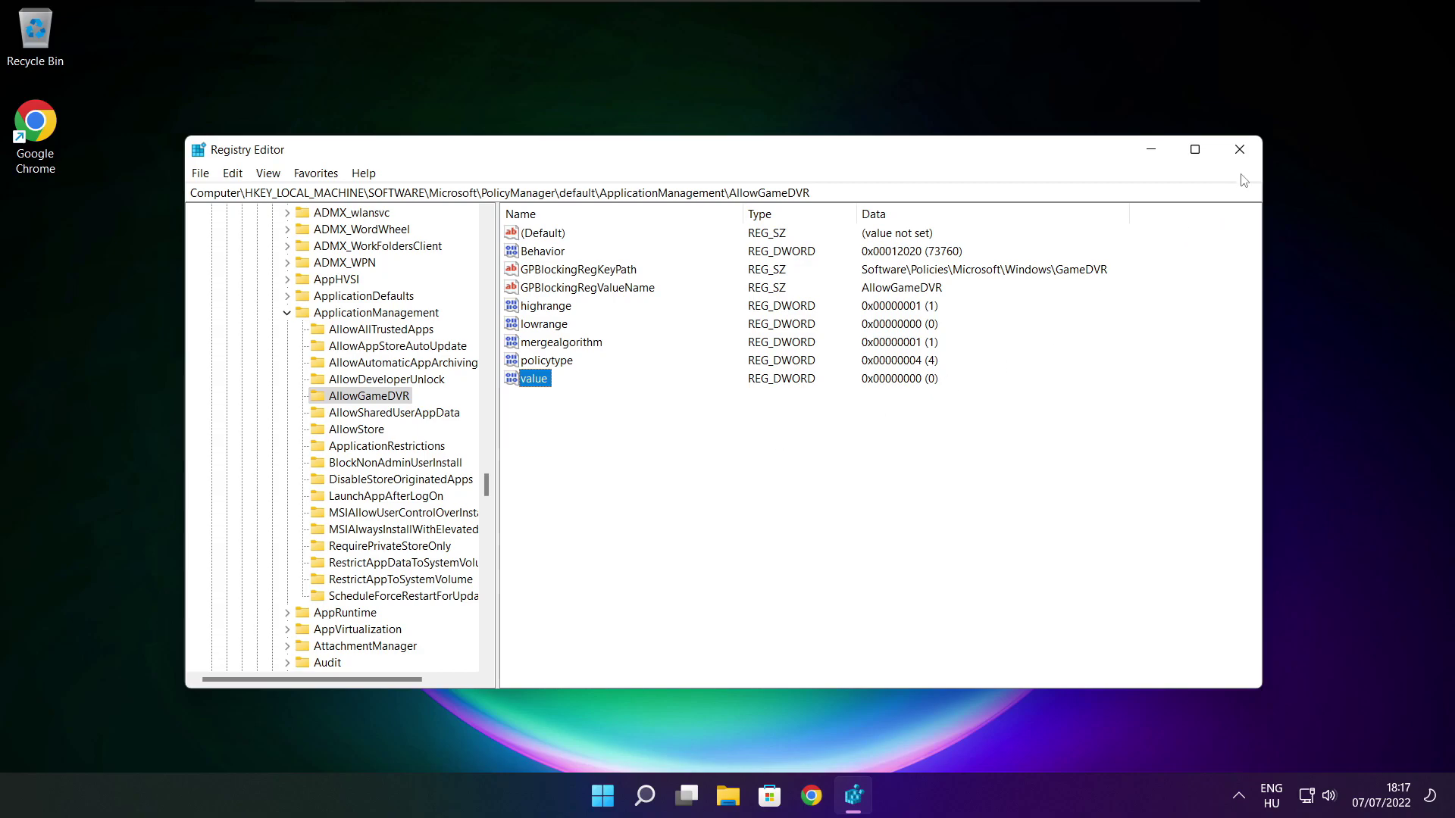
{"action": "left_click", "coordinate": [1241, 154]}
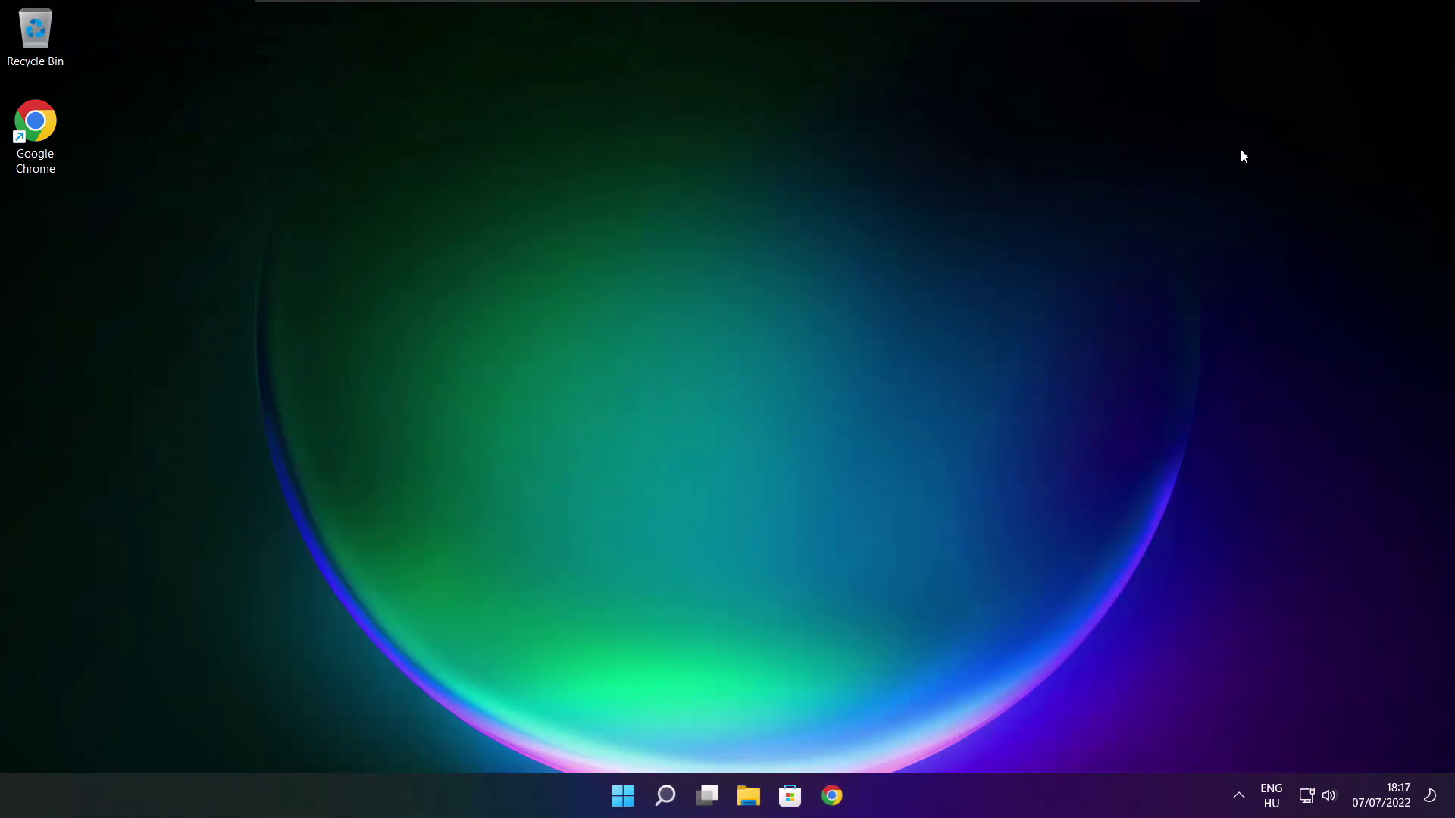
Step: Download dxwebsetup.exe from the DirectX End-User Runtime Web Installer page and run it
{"action": "left_click", "coordinate": [834, 797]}
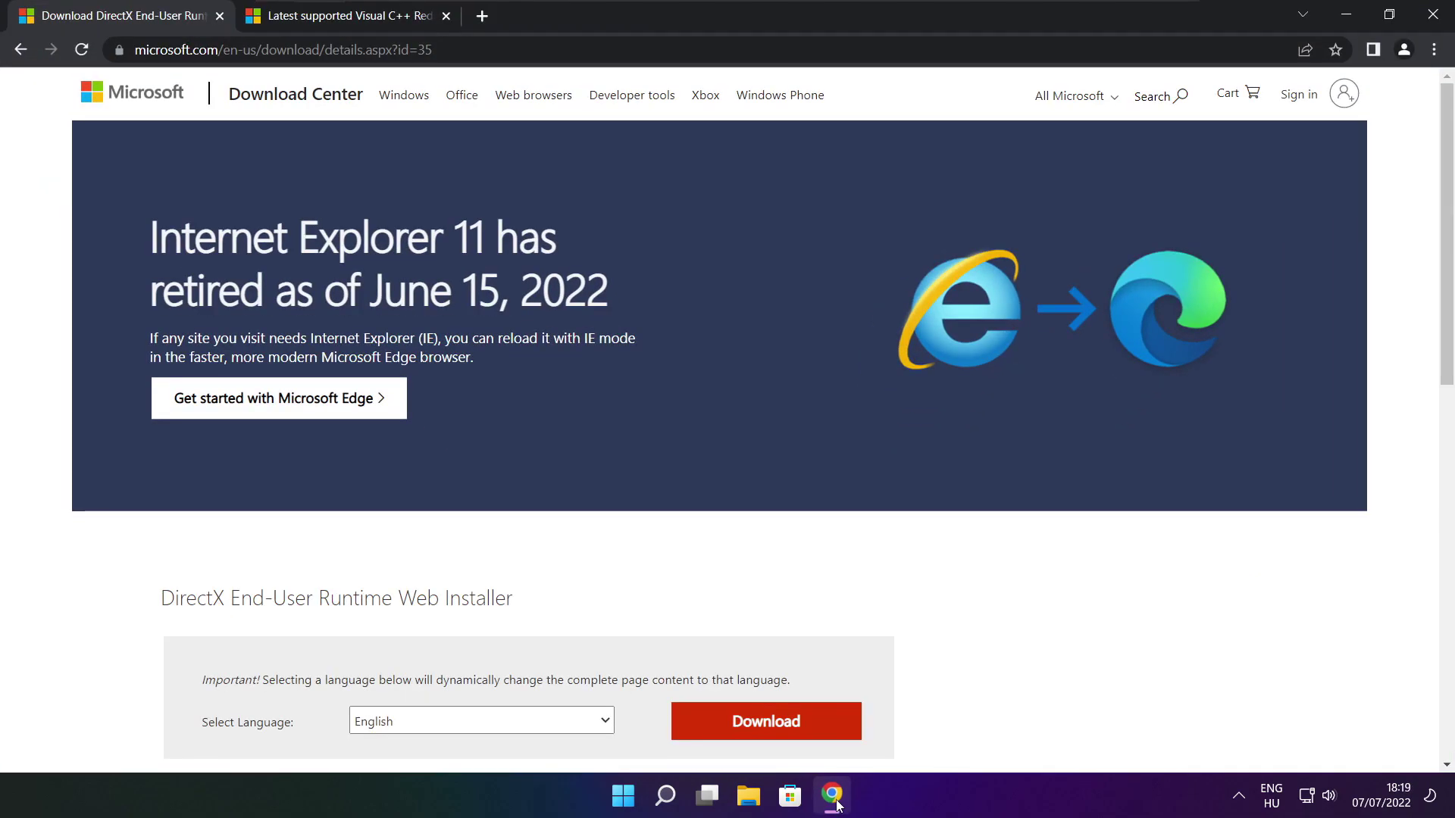
{"action": "left_click", "coordinate": [433, 49]}
{"action": "mouse_move", "coordinate": [434, 49]}
{"action": "left_mouse_down"}
{"action": "mouse_move", "coordinate": [134, 49]}
{"action": "mouse_move", "coordinate": [434, 49]}
{"action": "left_mouse_up"}
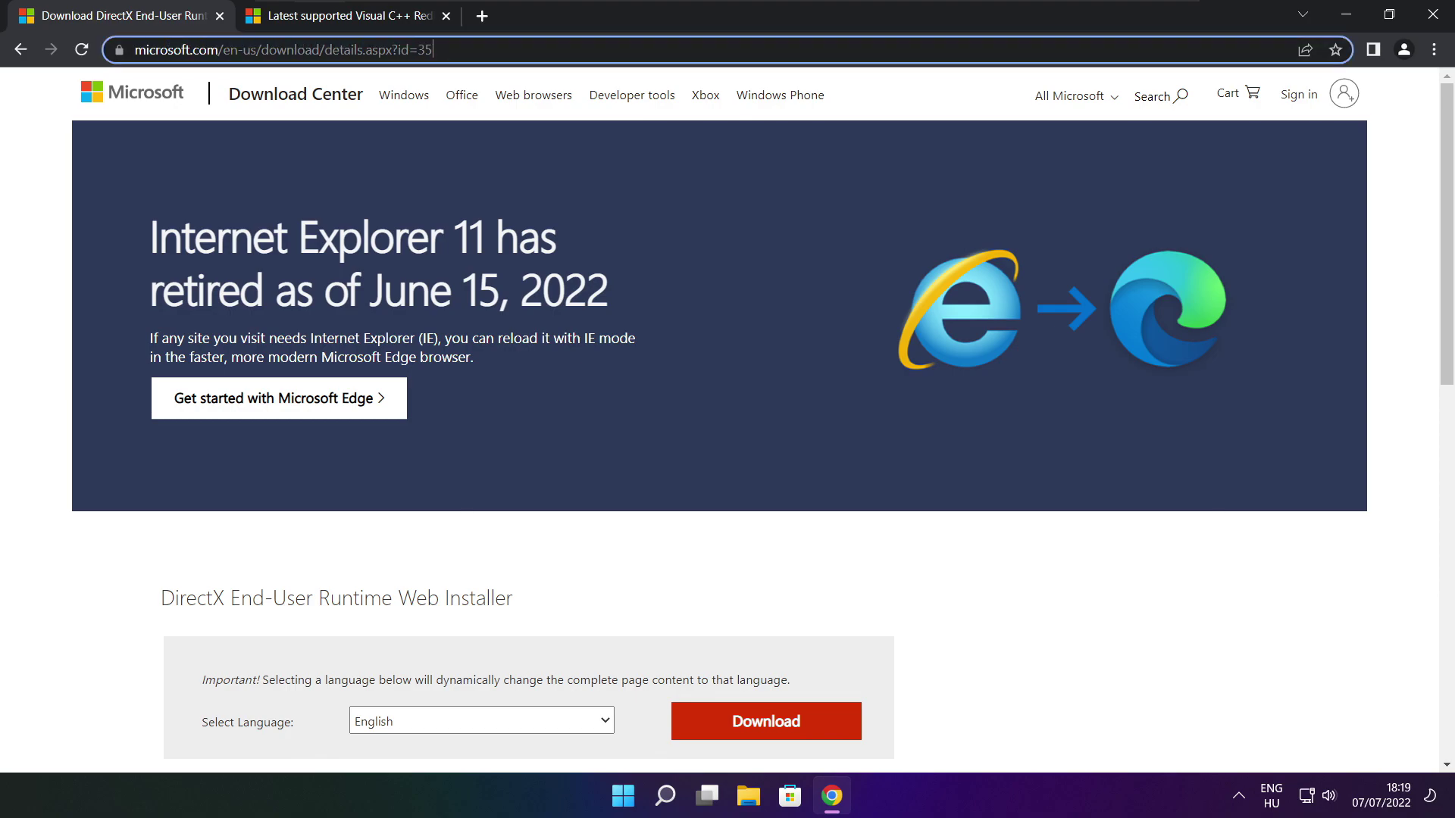
{"action": "left_click", "coordinate": [521, 543]}
{"action": "left_click_drag", "start_coordinate": [1445, 215], "coordinate": [1445, 338]}
{"action": "left_click_drag", "start_coordinate": [543, 328], "coordinate": [622, 322]}
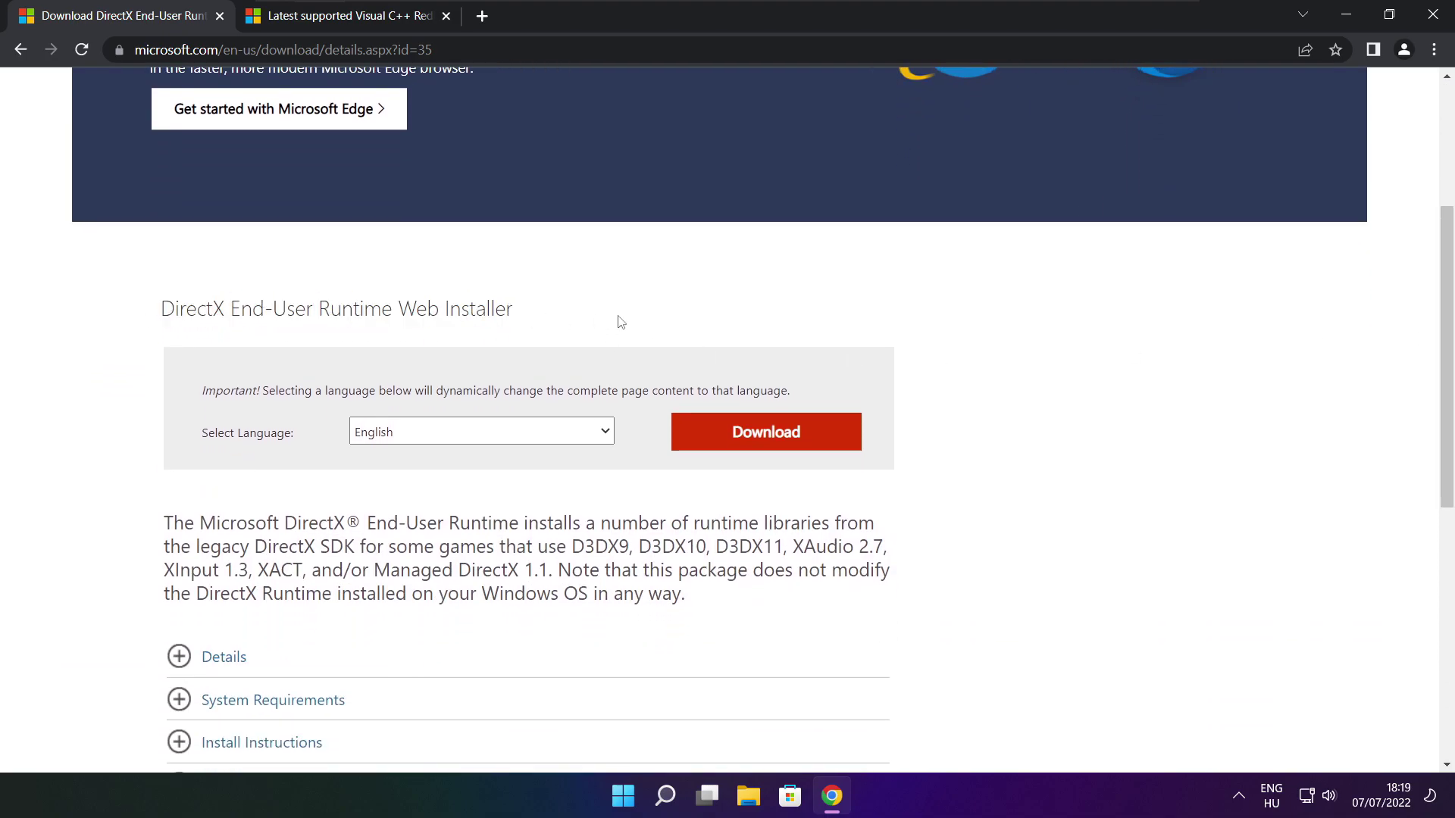
{"action": "left_click", "coordinate": [772, 438]}
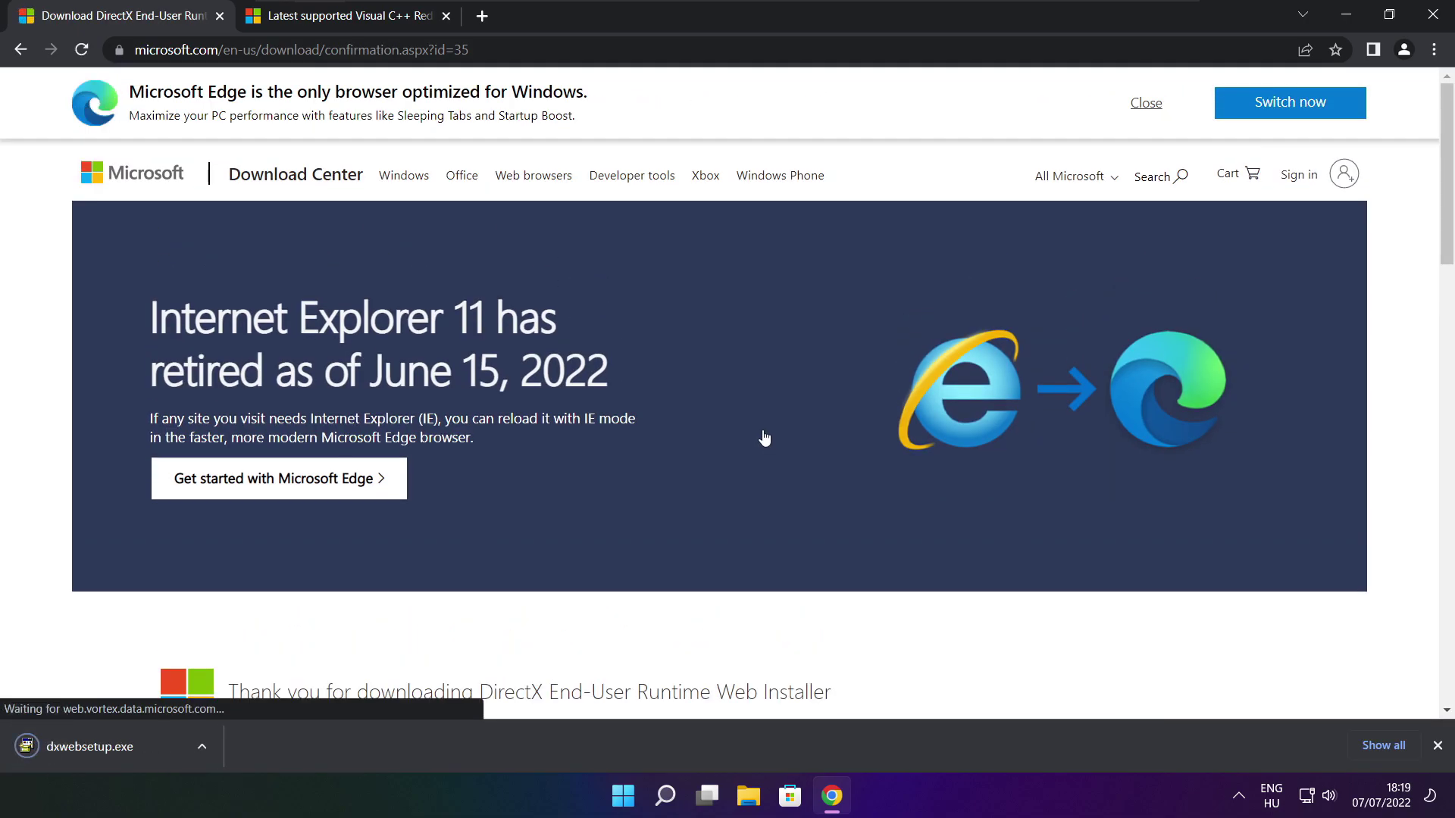
{"action": "left_click", "coordinate": [137, 748]}
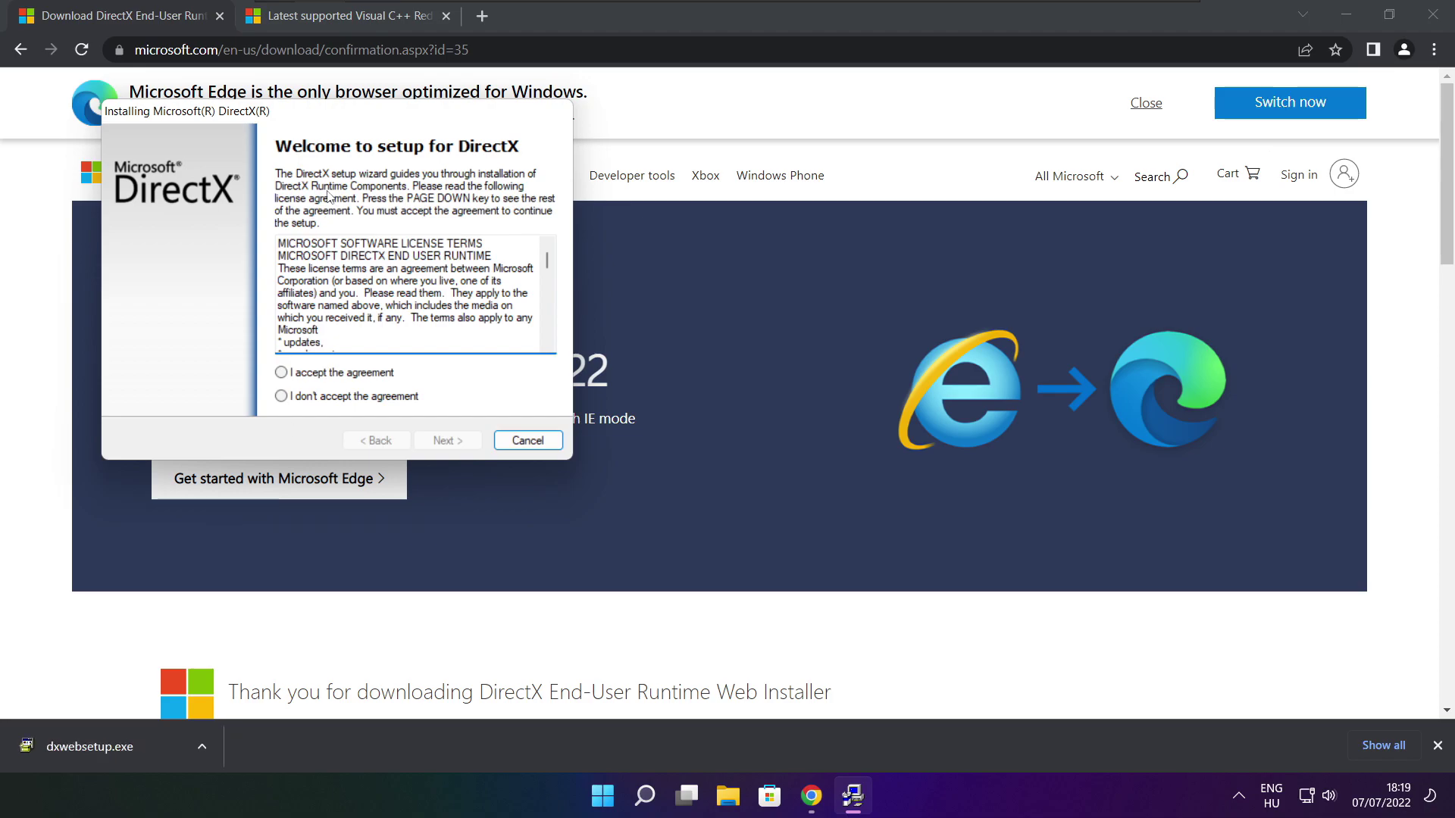
Step: Accept the DirectX licence, decline the Bing Bar, install the runtime components and finish
{"action": "left_click_drag", "start_coordinate": [306, 118], "coordinate": [695, 216]}
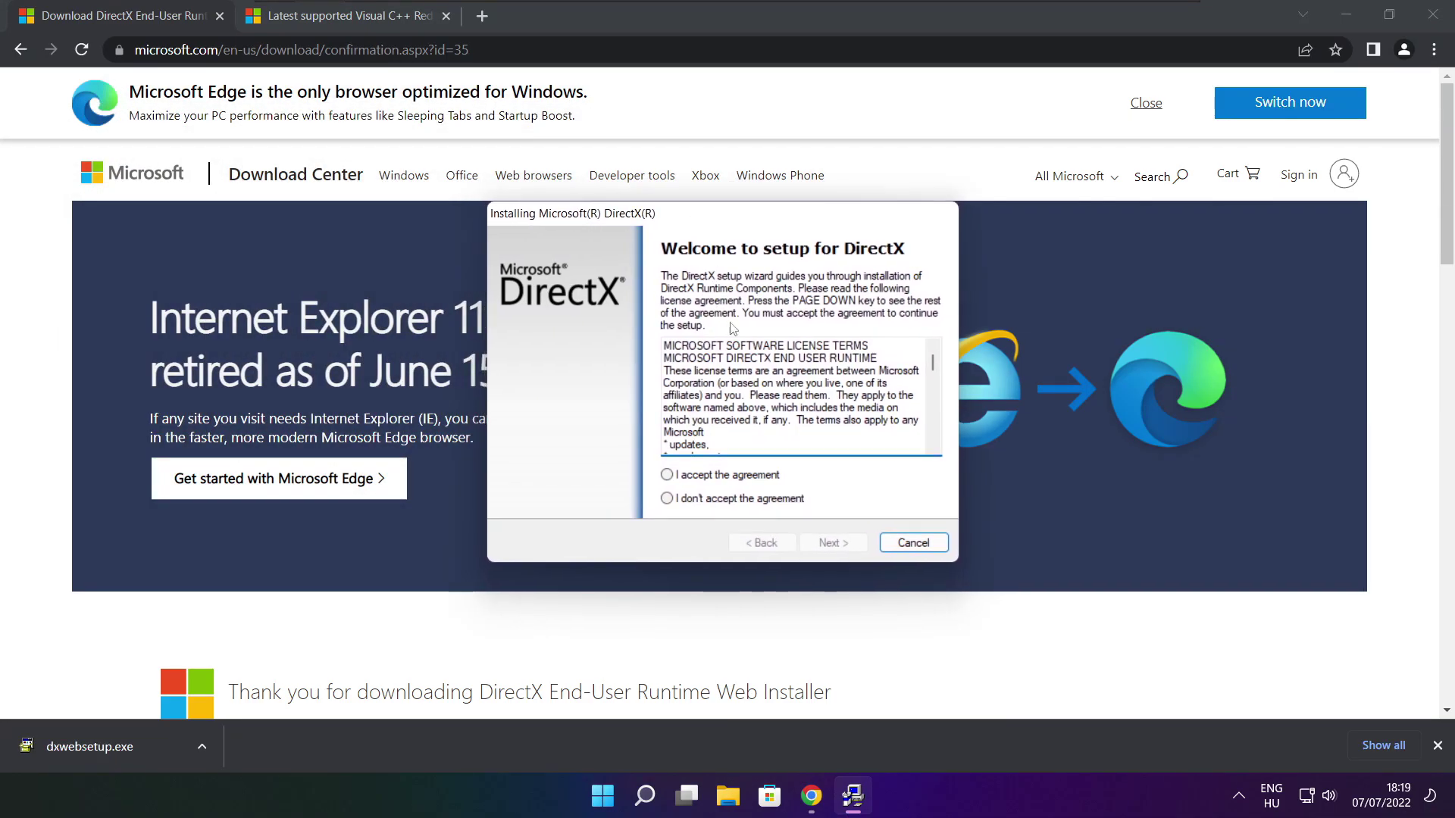
{"action": "left_click_drag", "start_coordinate": [933, 360], "coordinate": [933, 432]}
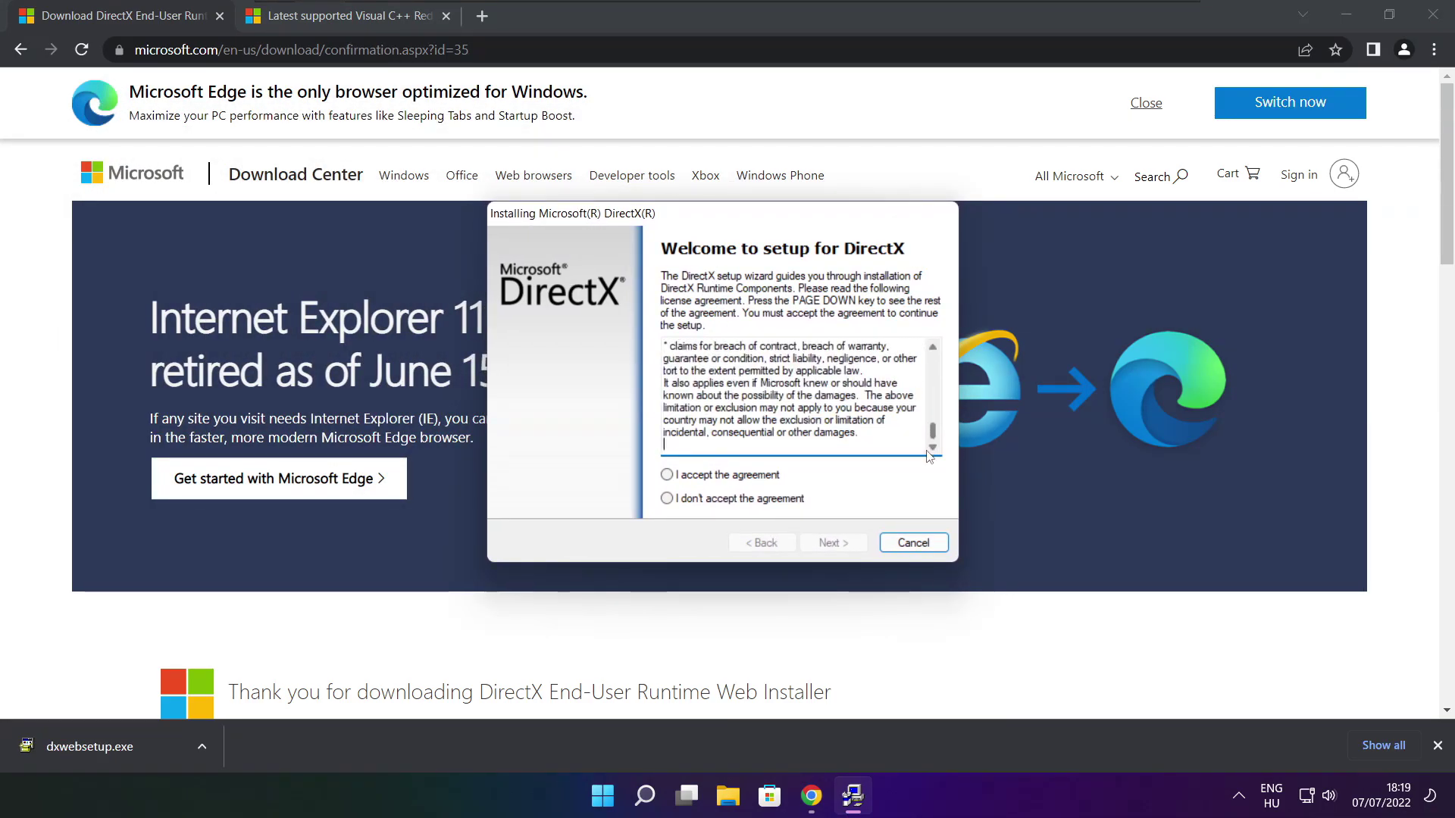
{"action": "left_click", "coordinate": [690, 476]}
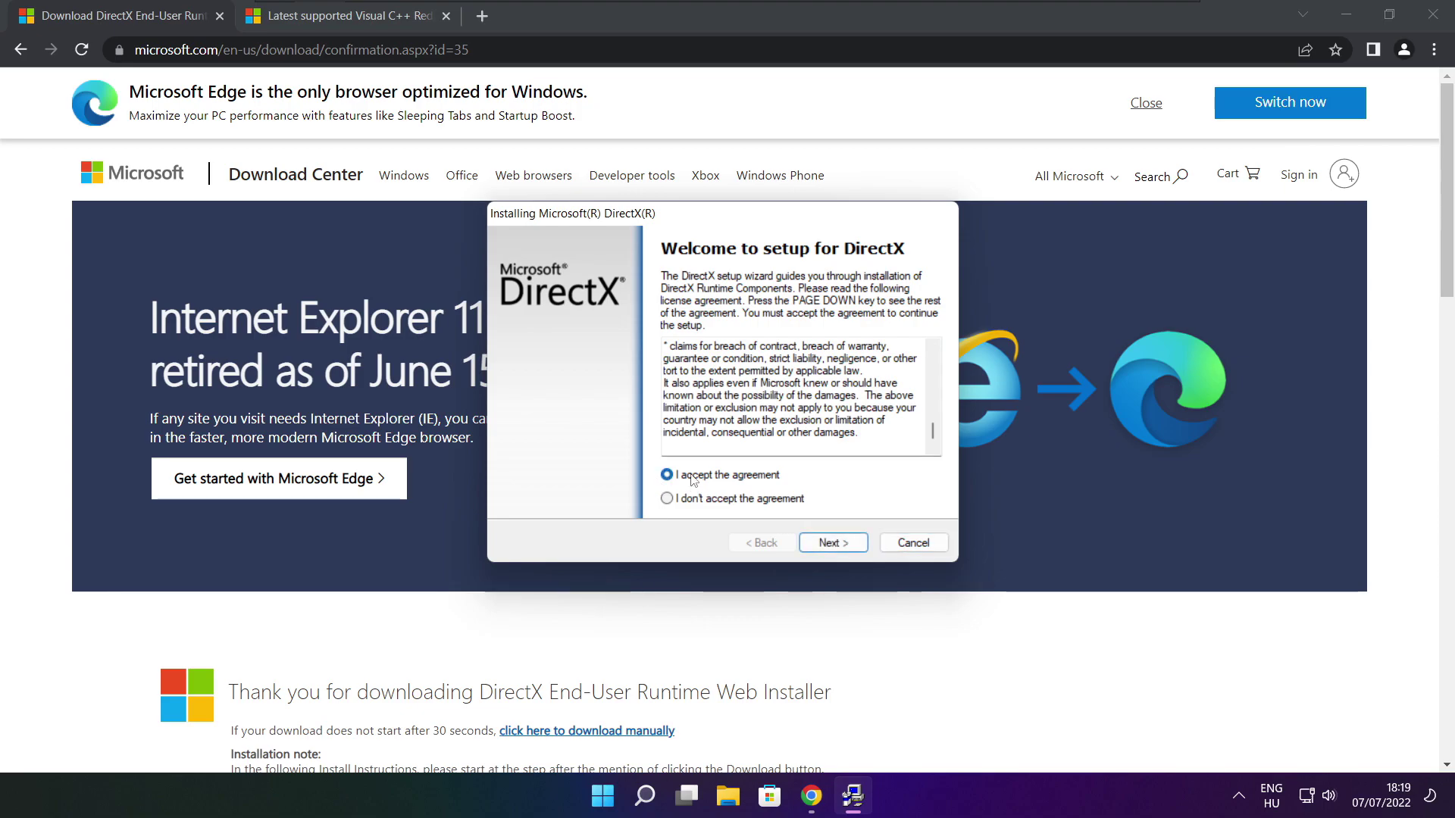
{"action": "left_click", "coordinate": [834, 542]}
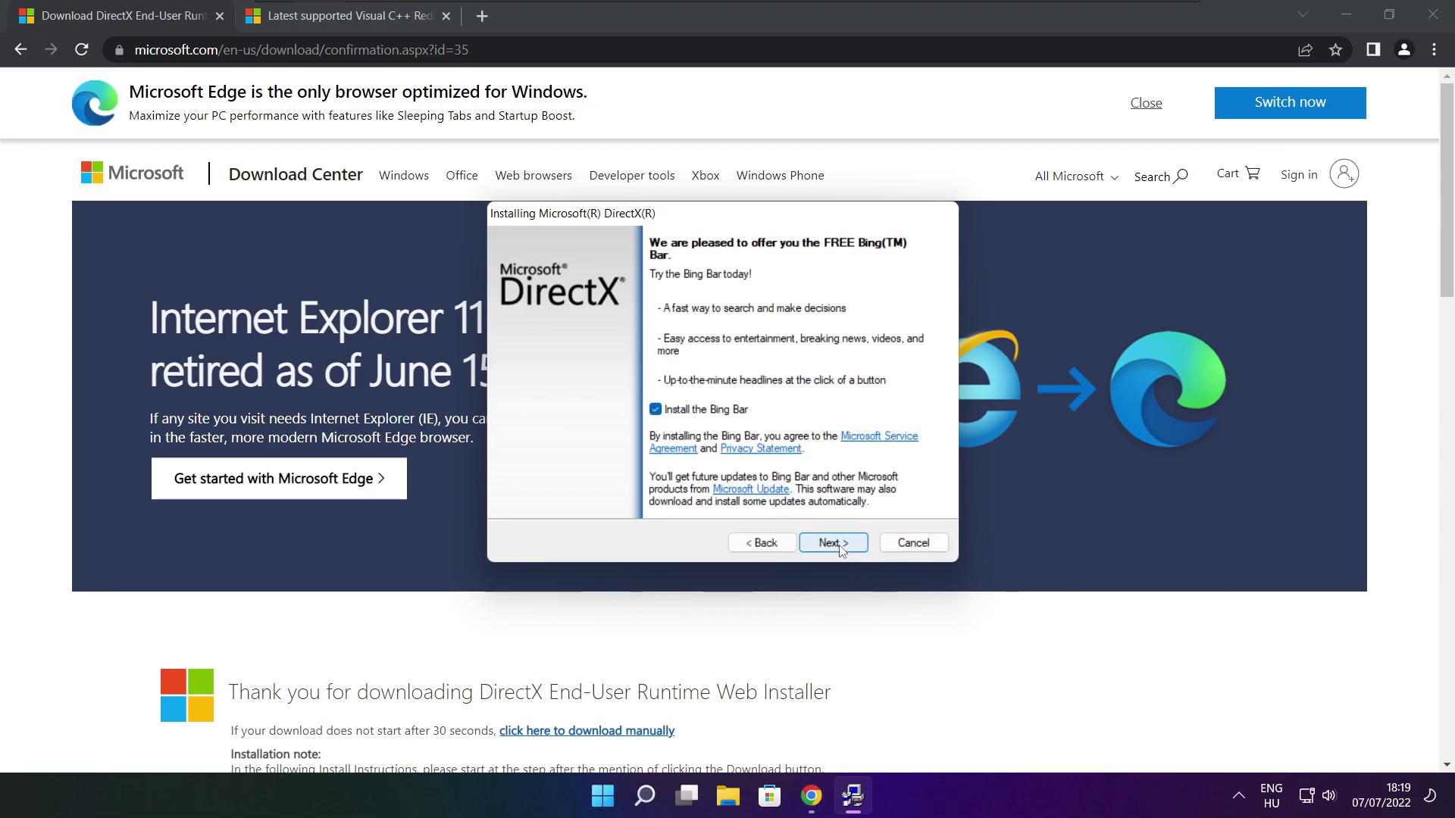
{"action": "left_click", "coordinate": [657, 411]}
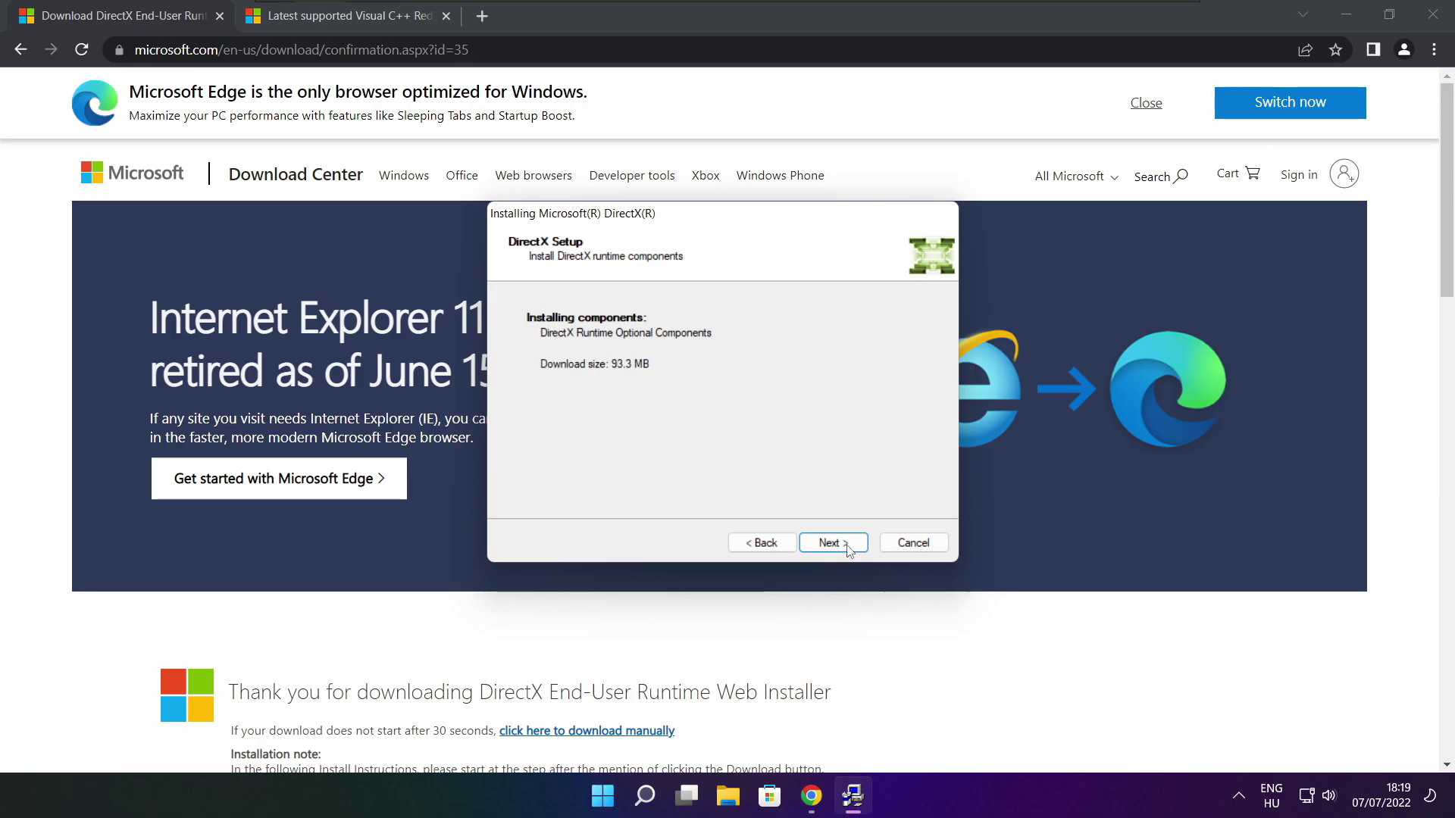
{"action": "left_click", "coordinate": [833, 543]}
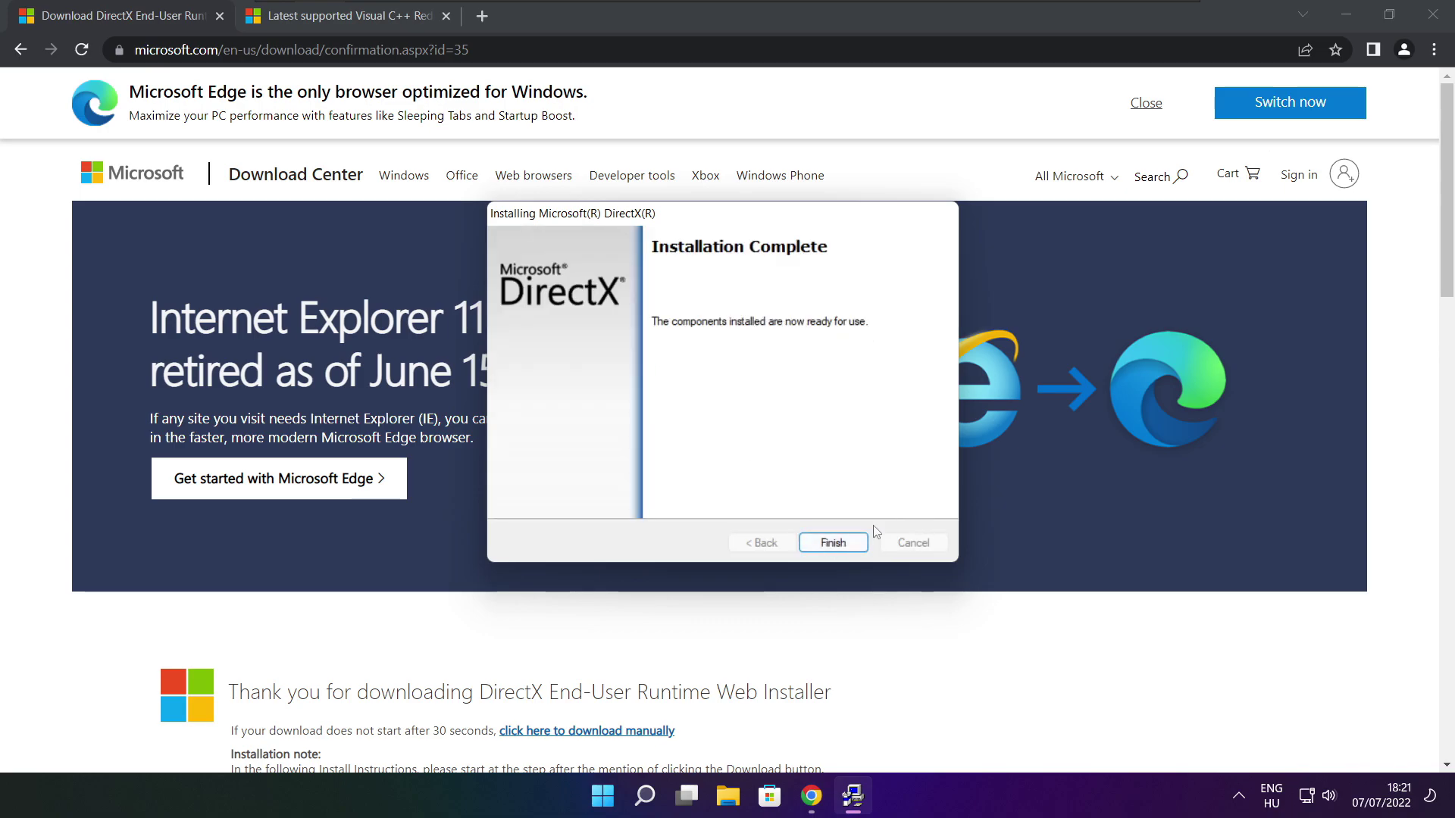
{"action": "left_click", "coordinate": [838, 542]}
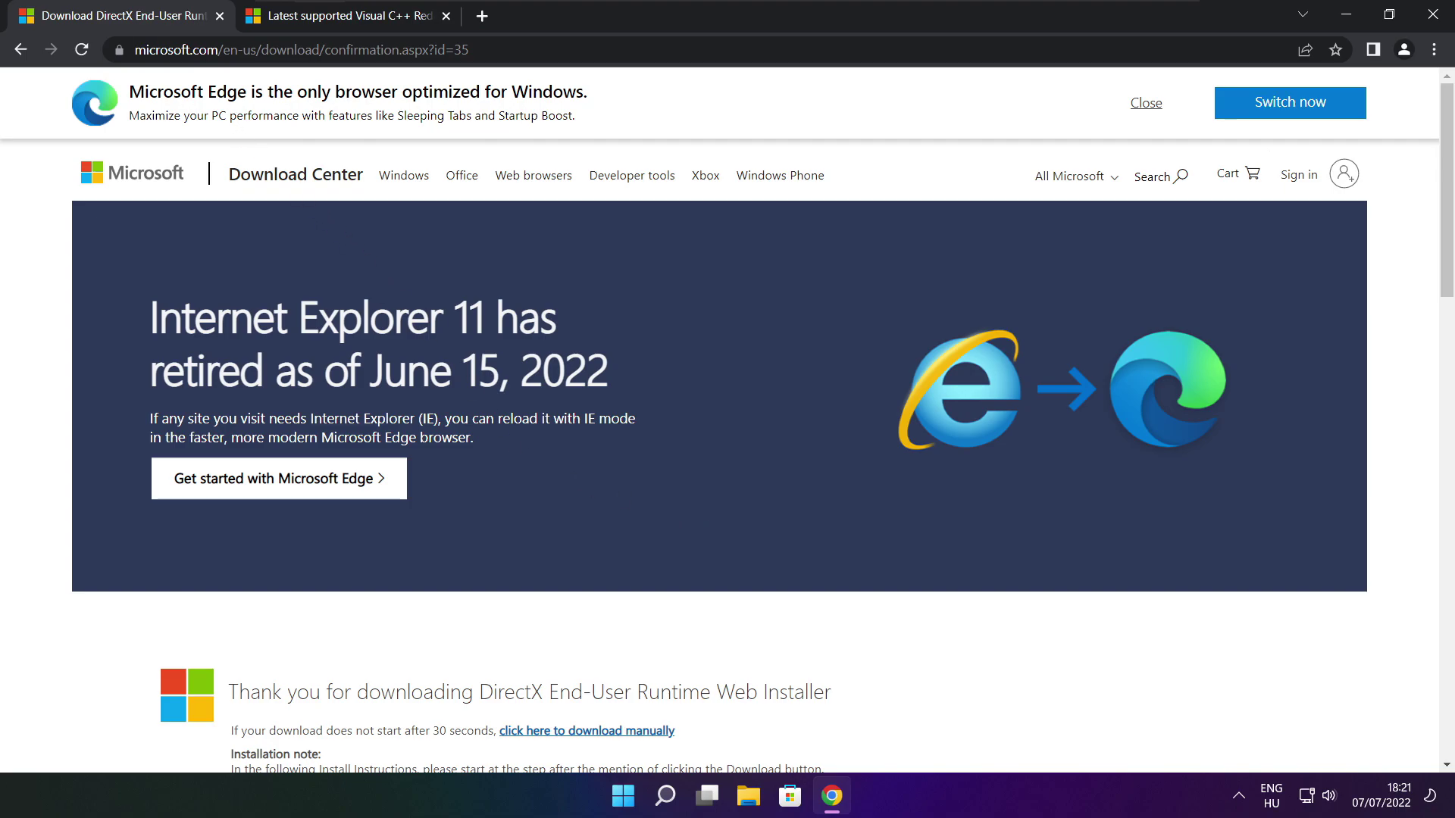
Step: Close the Download Center tab and locate the Visual C++ redistributable download table
{"action": "left_click", "coordinate": [220, 16]}
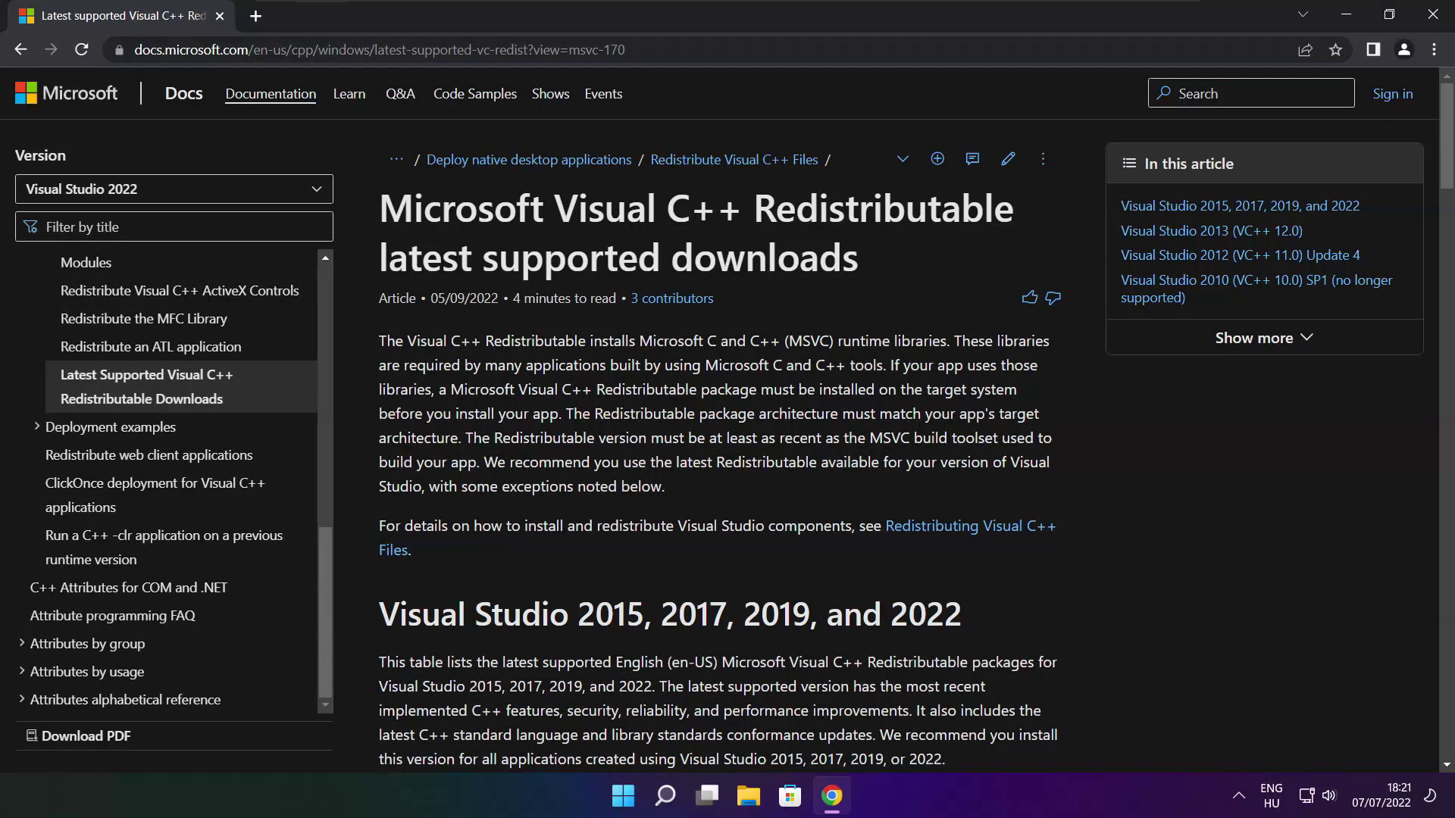
{"action": "left_click_drag", "start_coordinate": [626, 49], "coordinate": [728, 71]}
{"action": "left_click", "coordinate": [721, 92]}
{"action": "scroll", "coordinate": [1060, 277], "scroll_direction": "down", "scroll_amount": 9}
{"action": "scroll", "coordinate": [1060, 276], "scroll_direction": "up", "scroll_amount": 3}
{"action": "left_click_drag", "start_coordinate": [385, 372], "coordinate": [978, 521]}
{"action": "left_click", "coordinate": [978, 521]}
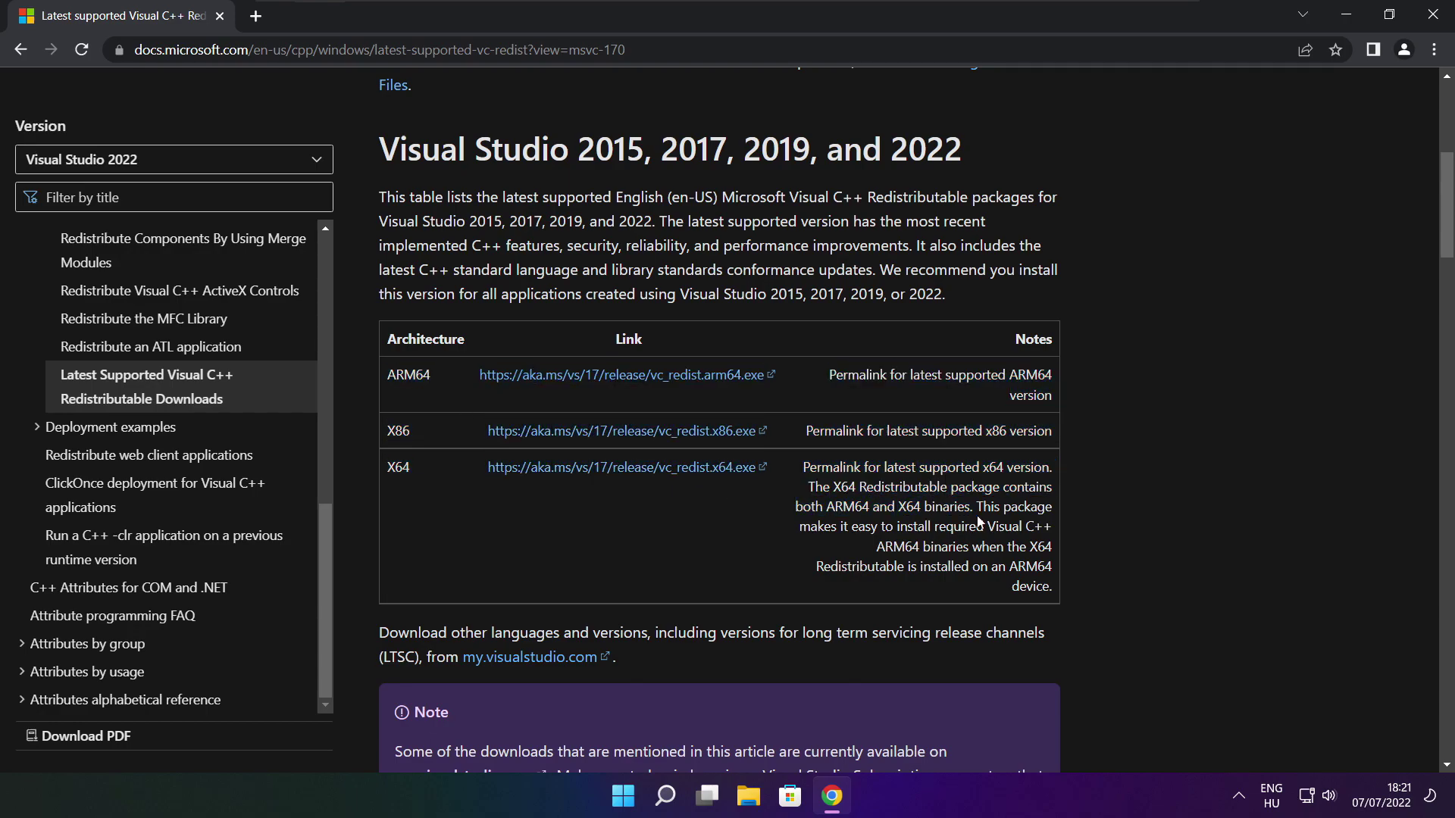
Step: Download the ARM64, x86 and X64 redistributables and launch VC_redist.arm64.exe
{"action": "left_click", "coordinate": [604, 381]}
{"action": "left_click", "coordinate": [601, 438]}
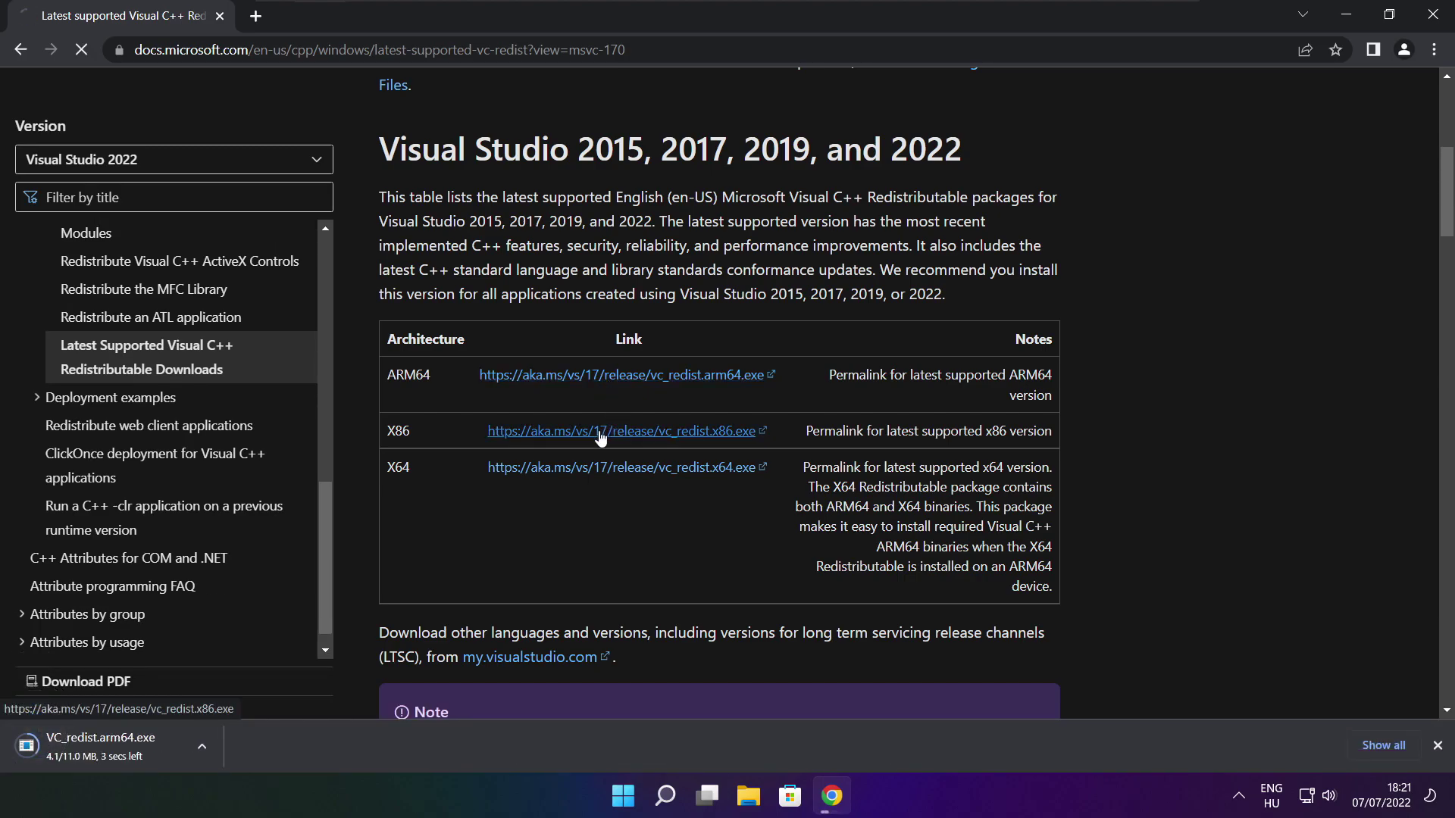
{"action": "left_click", "coordinate": [599, 470]}
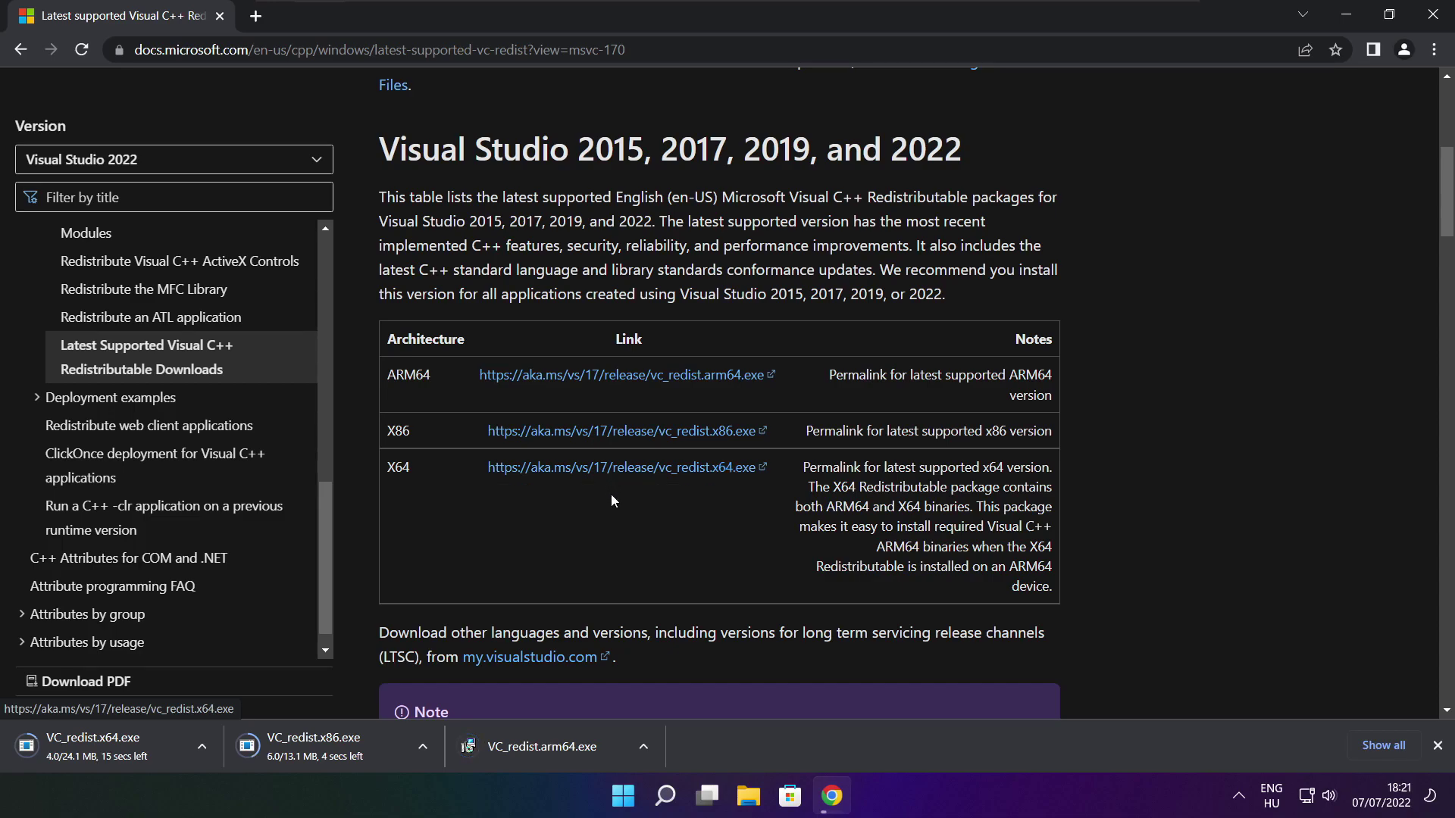
{"action": "left_click", "coordinate": [553, 748]}
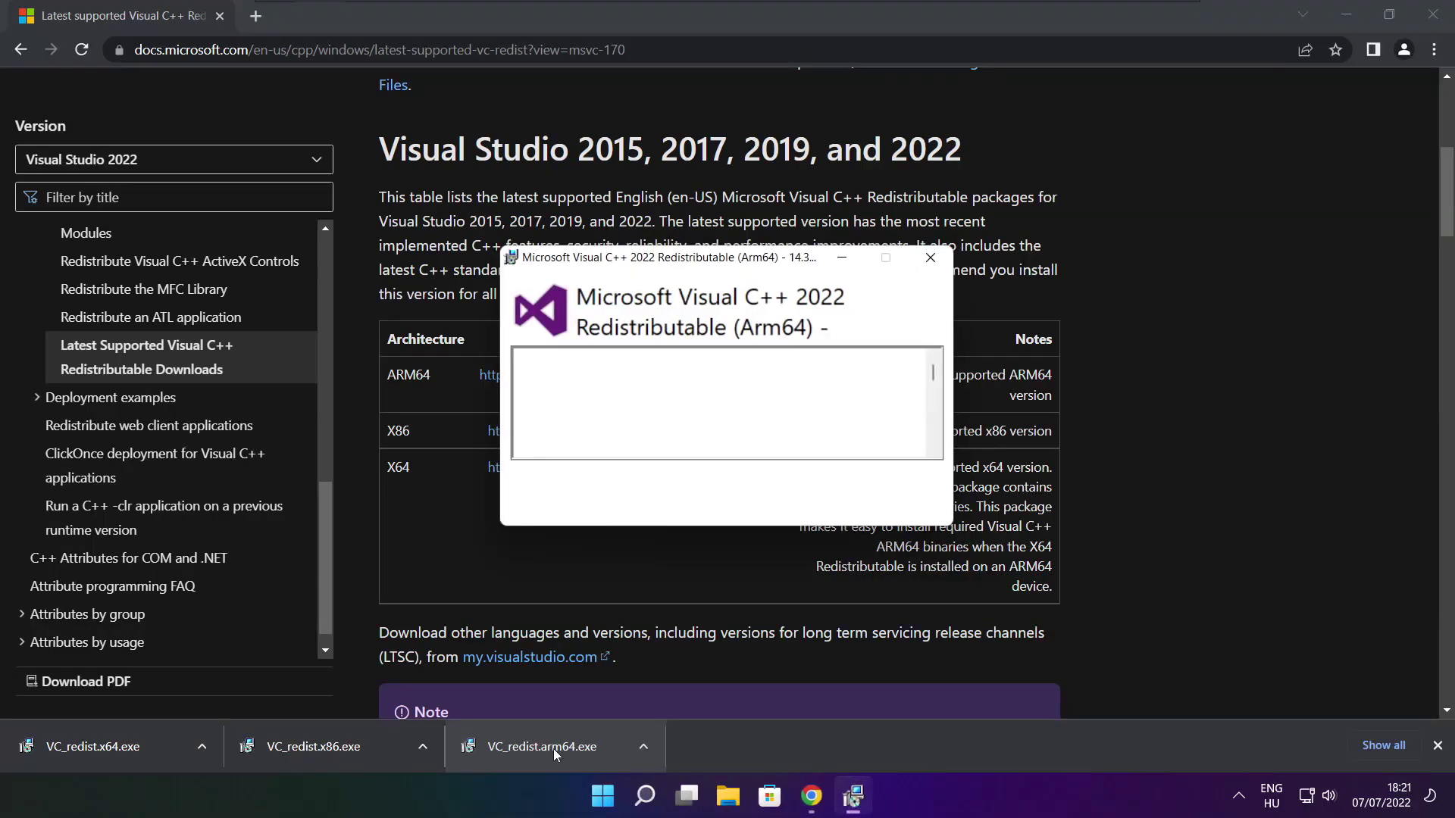
Step: Agree to the ARM64 licence, attempt the install, and dismiss the 0x80070661 unsupported-processor failure
{"action": "left_click_drag", "start_coordinate": [931, 376], "coordinate": [933, 442]}
{"action": "left_click", "coordinate": [516, 476]}
{"action": "left_click", "coordinate": [831, 505]}
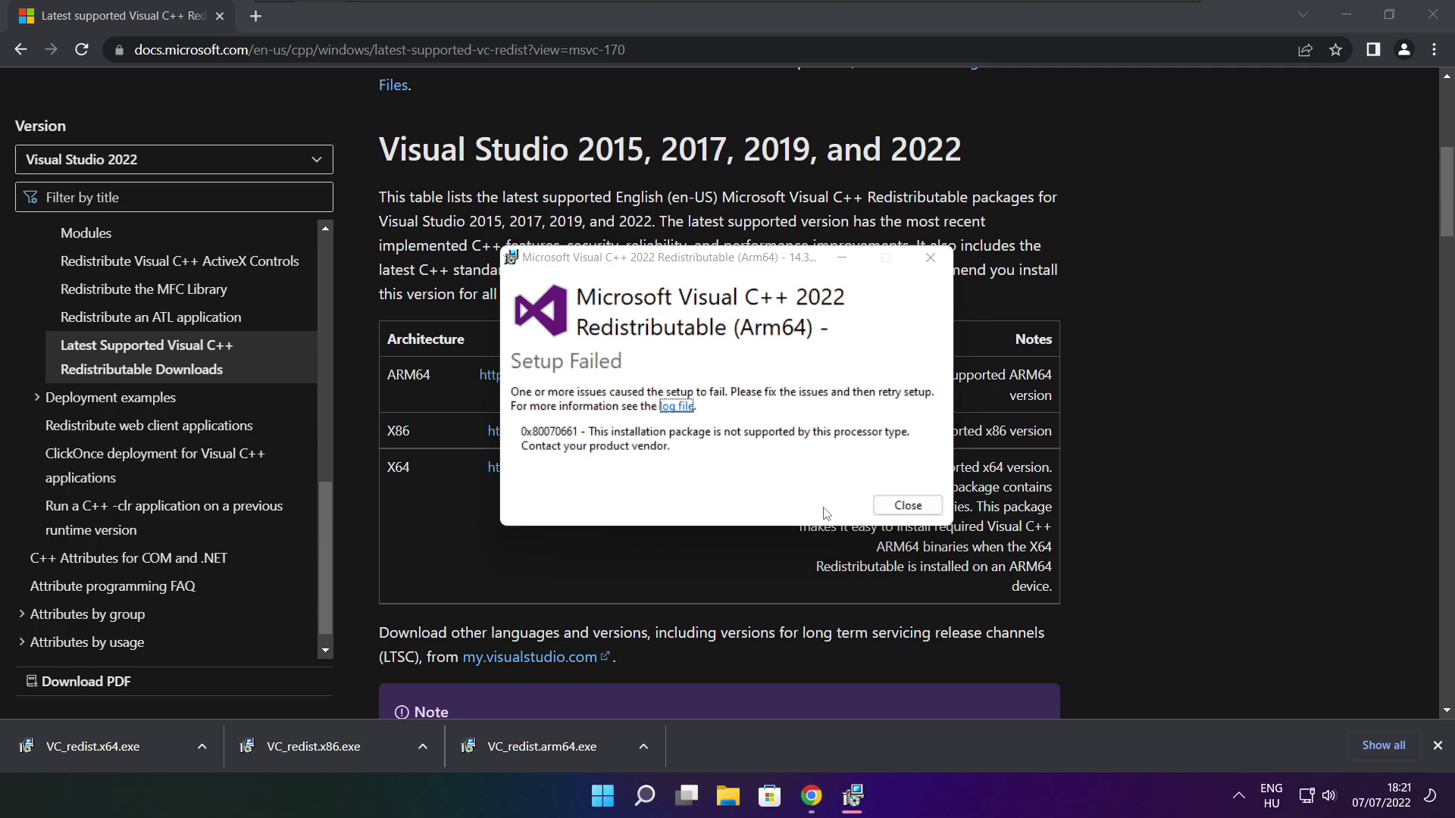
{"action": "left_click", "coordinate": [880, 508]}
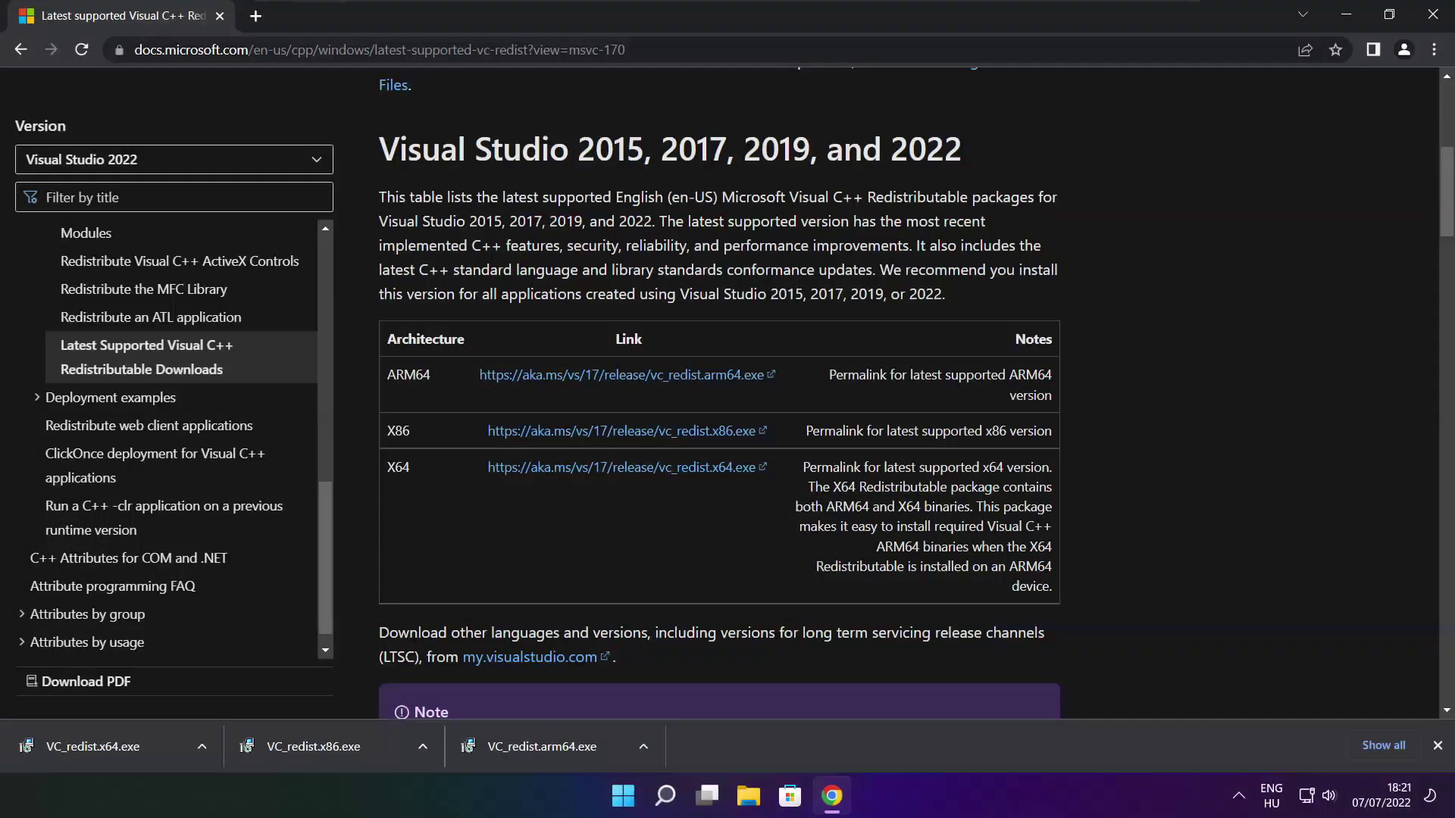
Step: Run VC_redist.x86.exe, agree to the licence, install version 14.32.31332, and close setup
{"action": "left_click", "coordinate": [342, 745]}
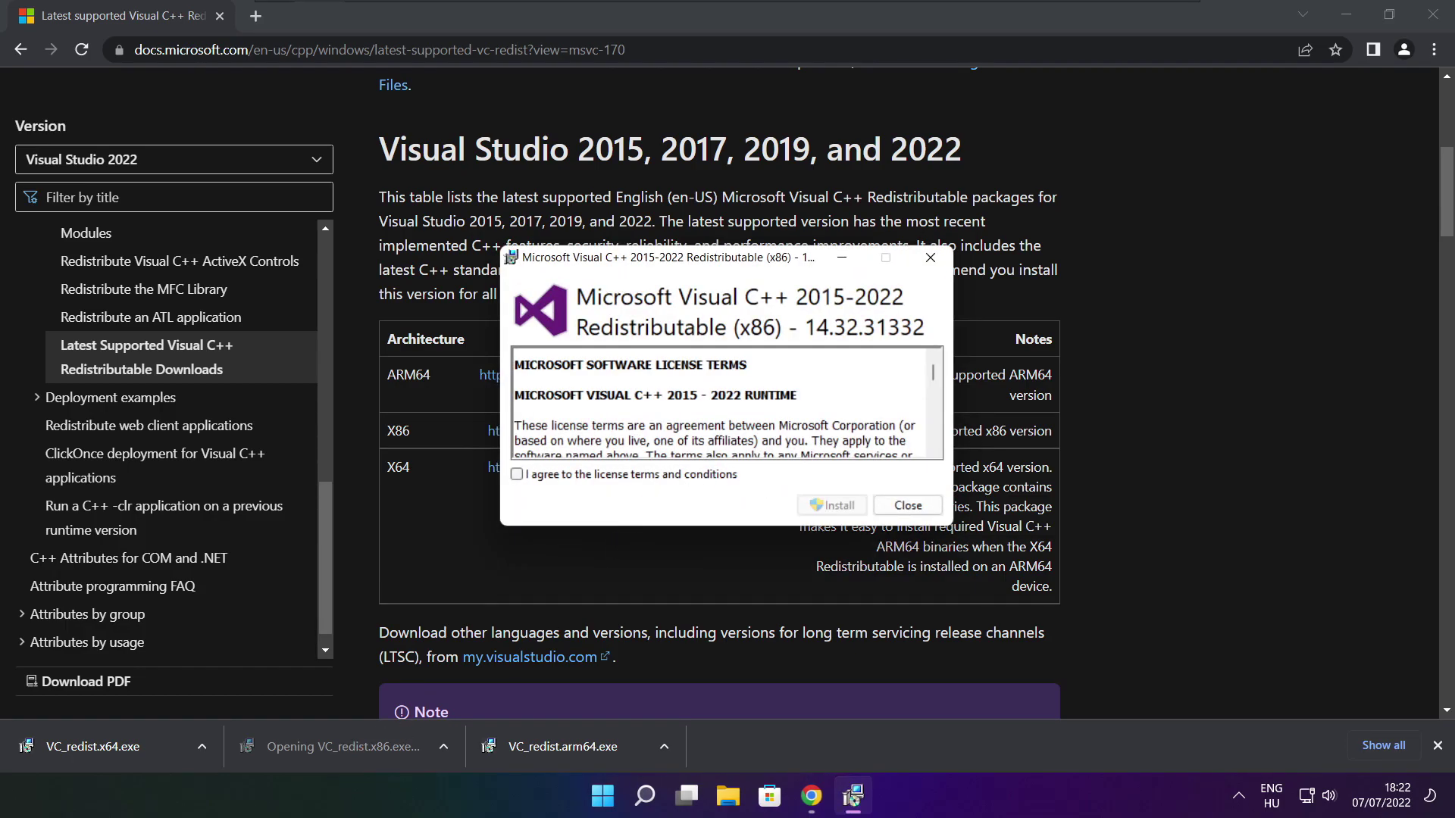
{"action": "left_click_drag", "start_coordinate": [932, 373], "coordinate": [933, 440]}
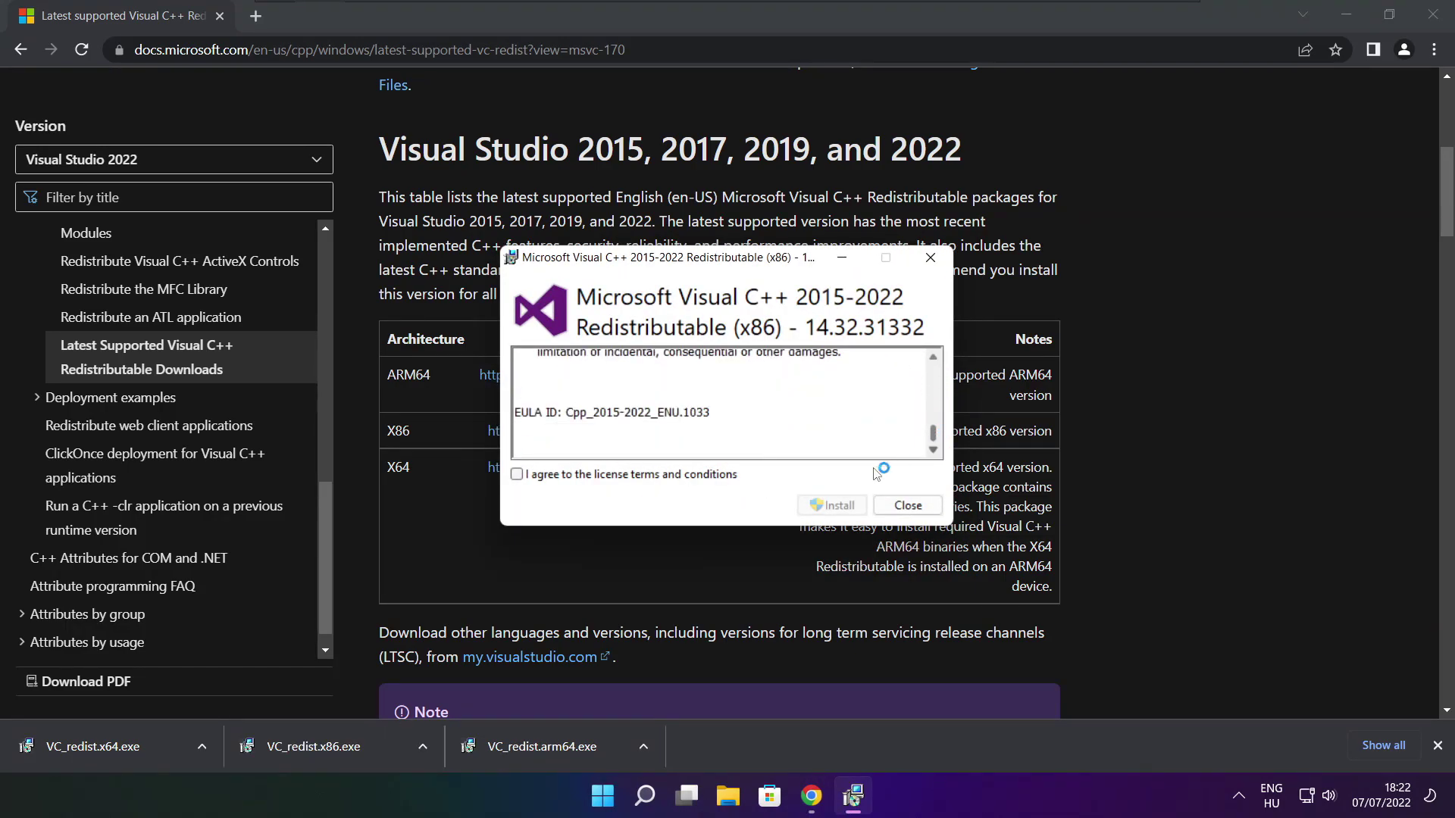
{"action": "left_click", "coordinate": [517, 475]}
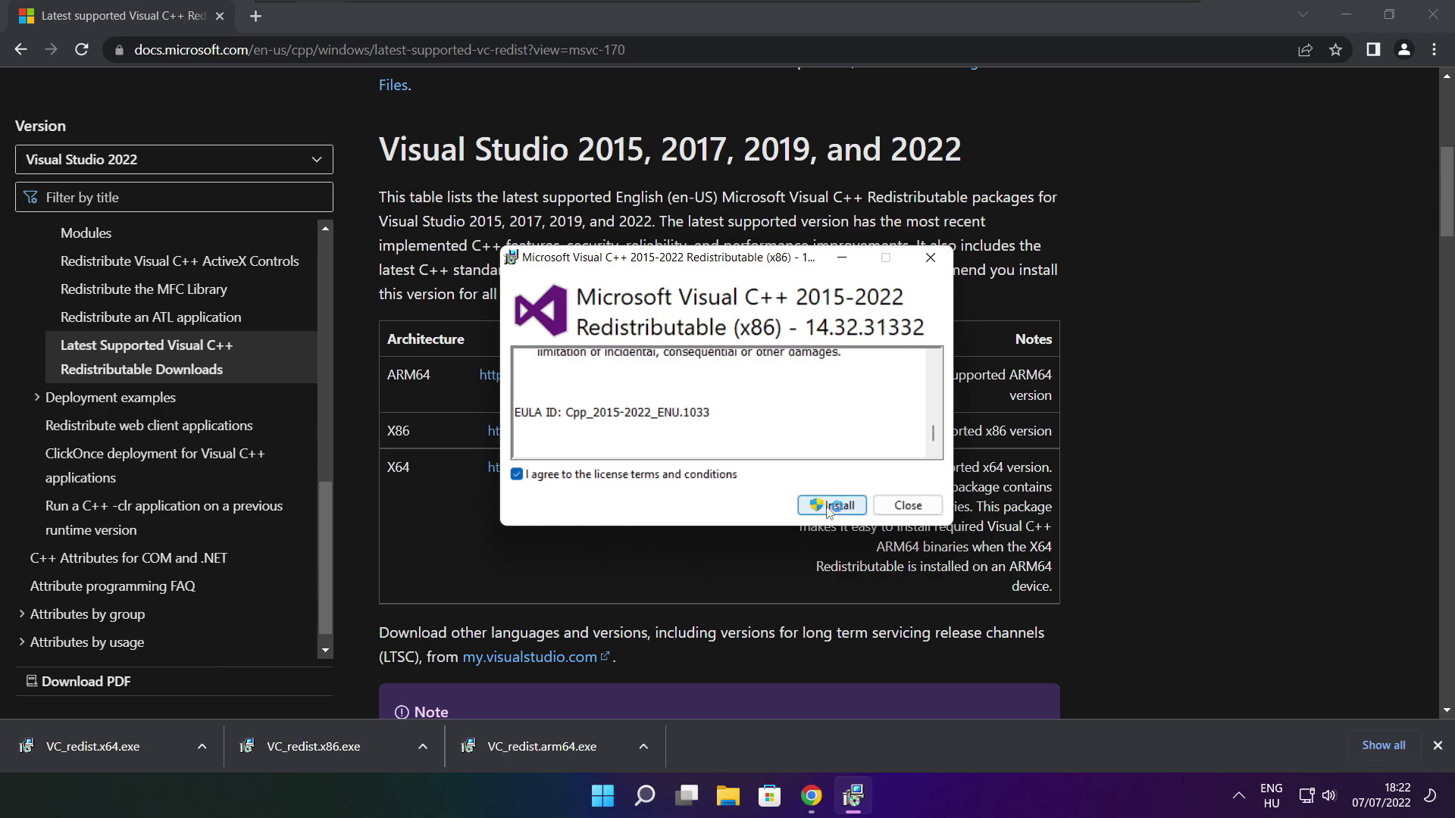
{"action": "left_click", "coordinate": [831, 505]}
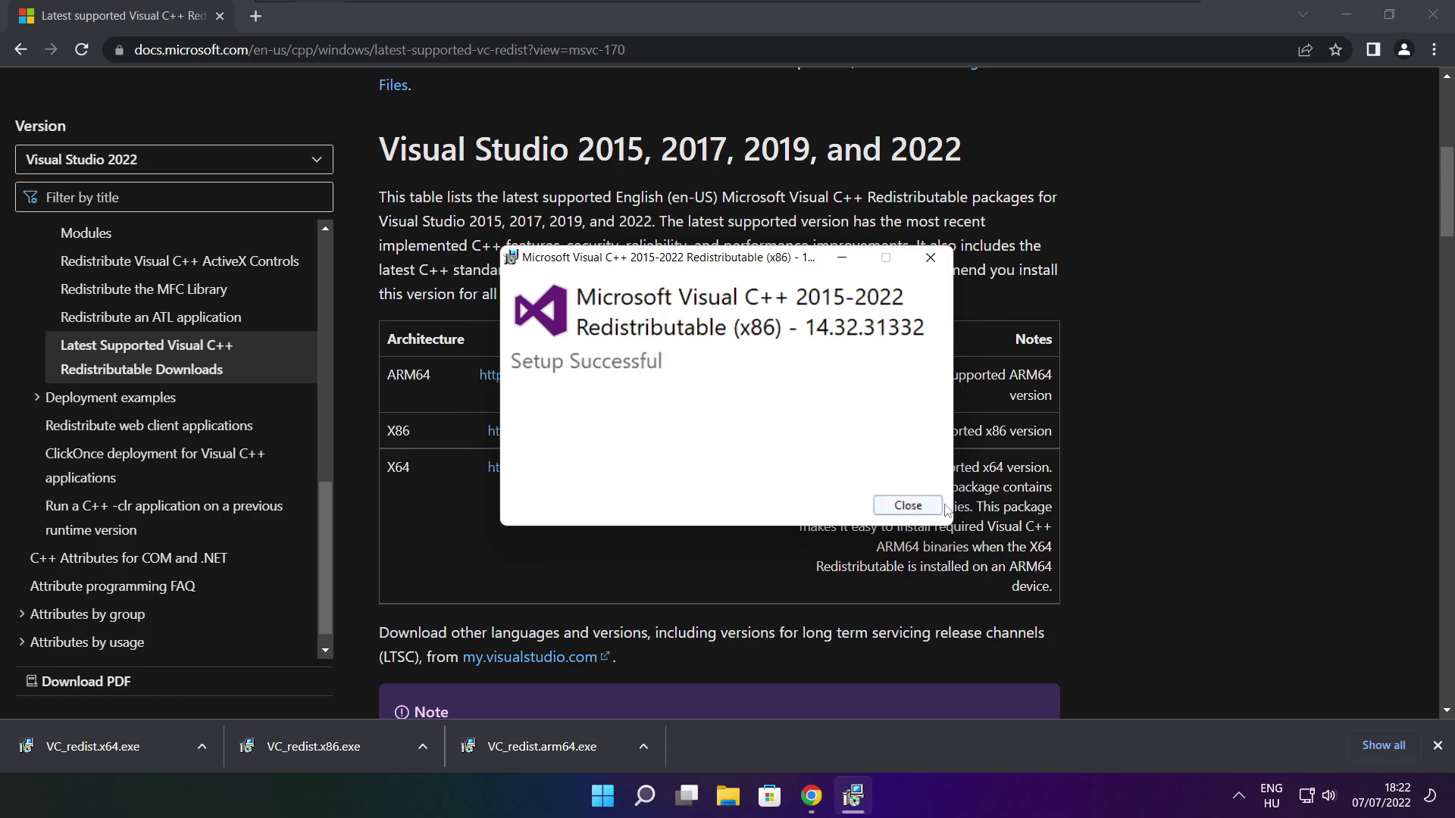
{"action": "left_click", "coordinate": [906, 506]}
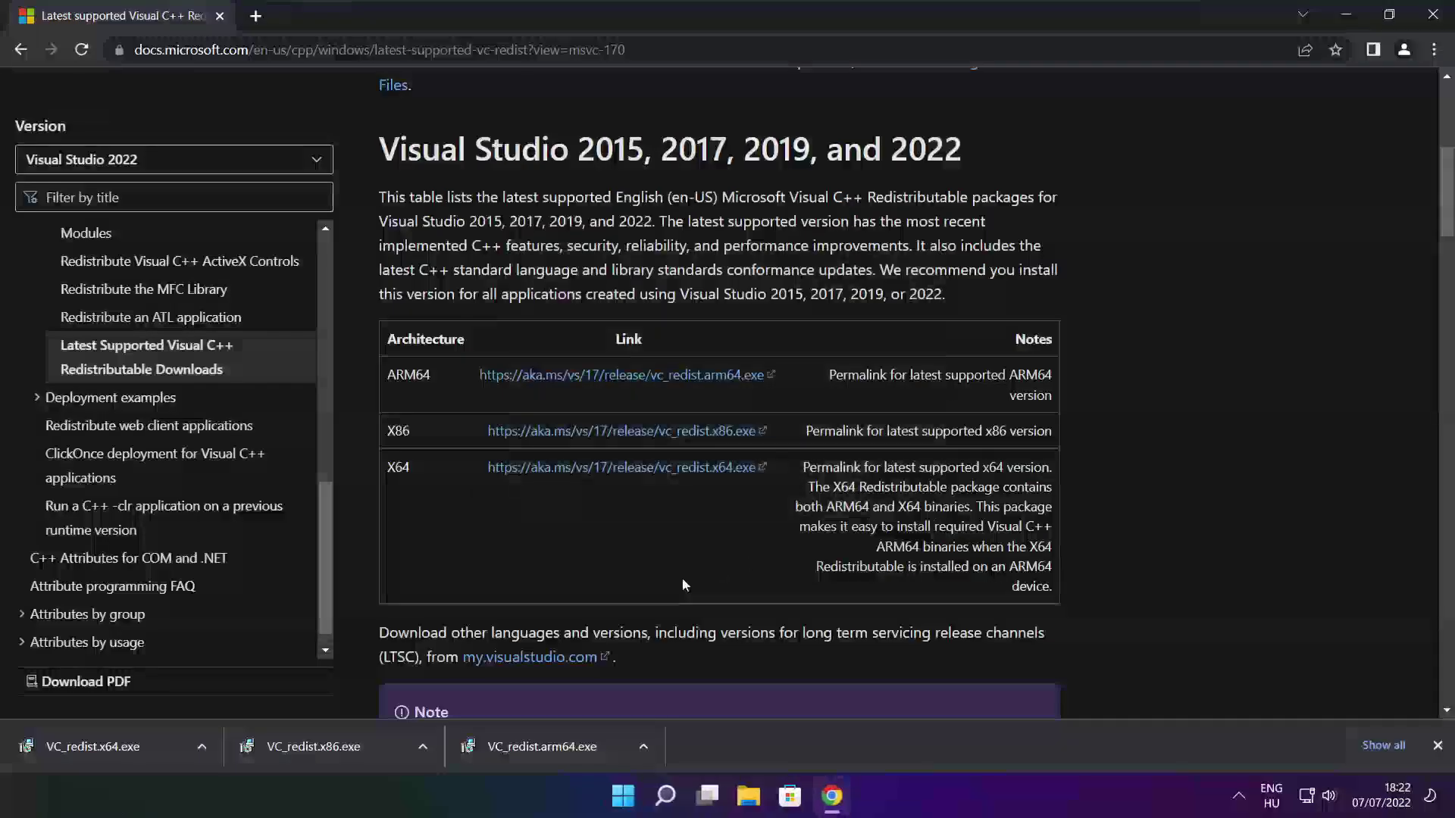
Step: Install the x64 redistributable from VC_redist.x64.exe, then close the installer and Chrome
{"action": "left_click", "coordinate": [121, 746]}
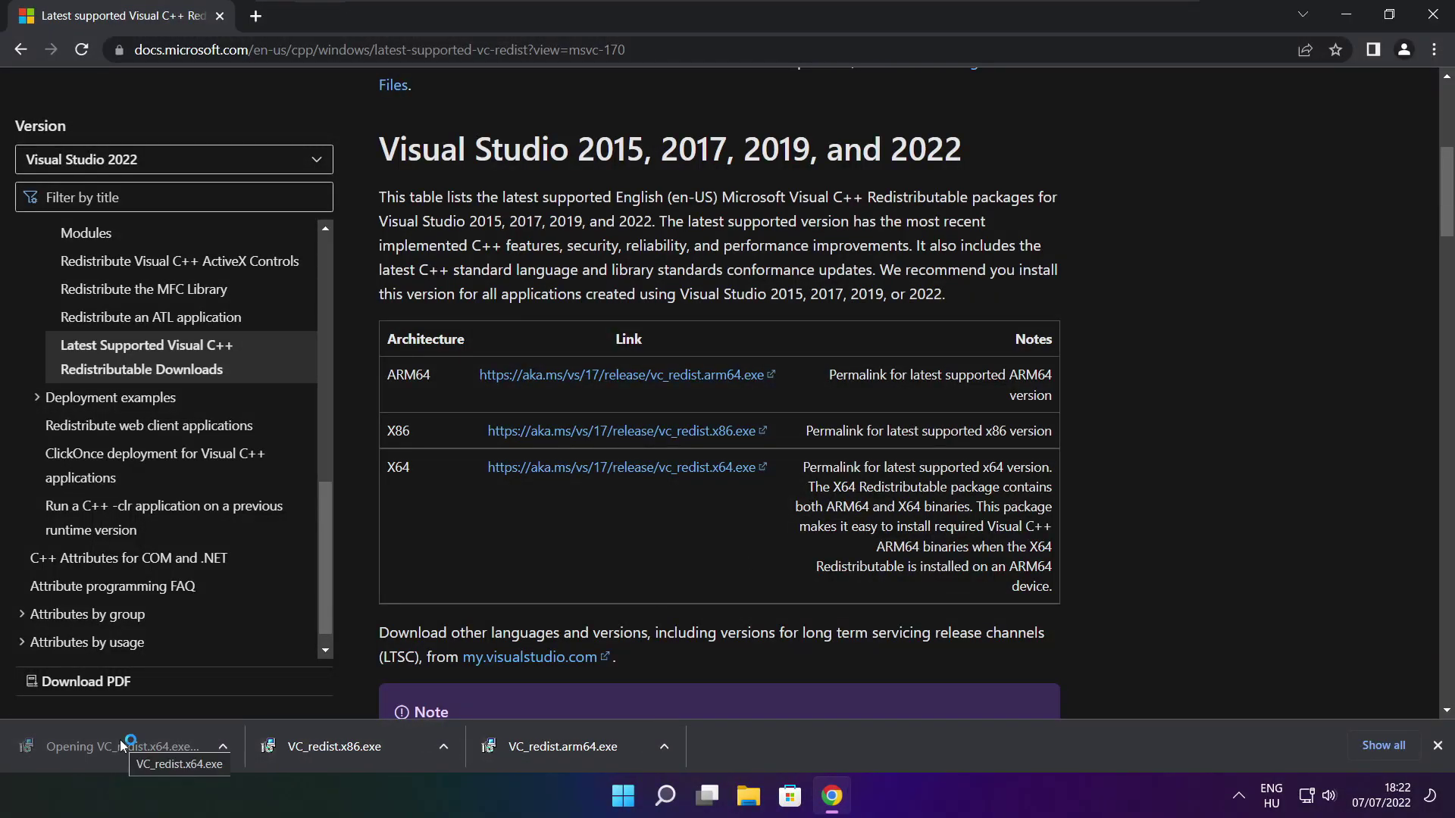
{"action": "left_click_drag", "start_coordinate": [933, 373], "coordinate": [933, 438]}
{"action": "left_click", "coordinate": [516, 474]}
{"action": "left_click", "coordinate": [834, 507]}
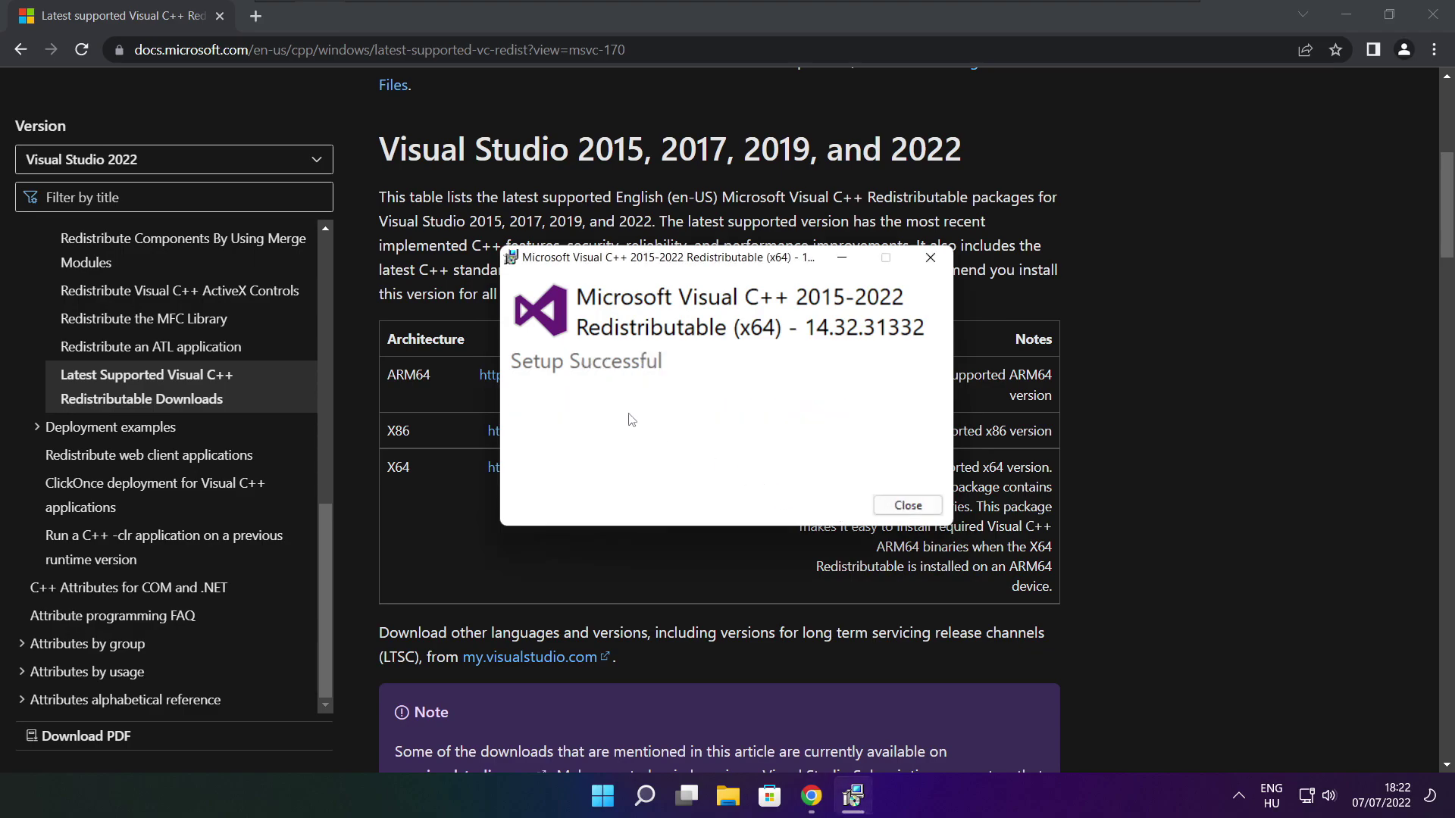
{"action": "left_click", "coordinate": [908, 506]}
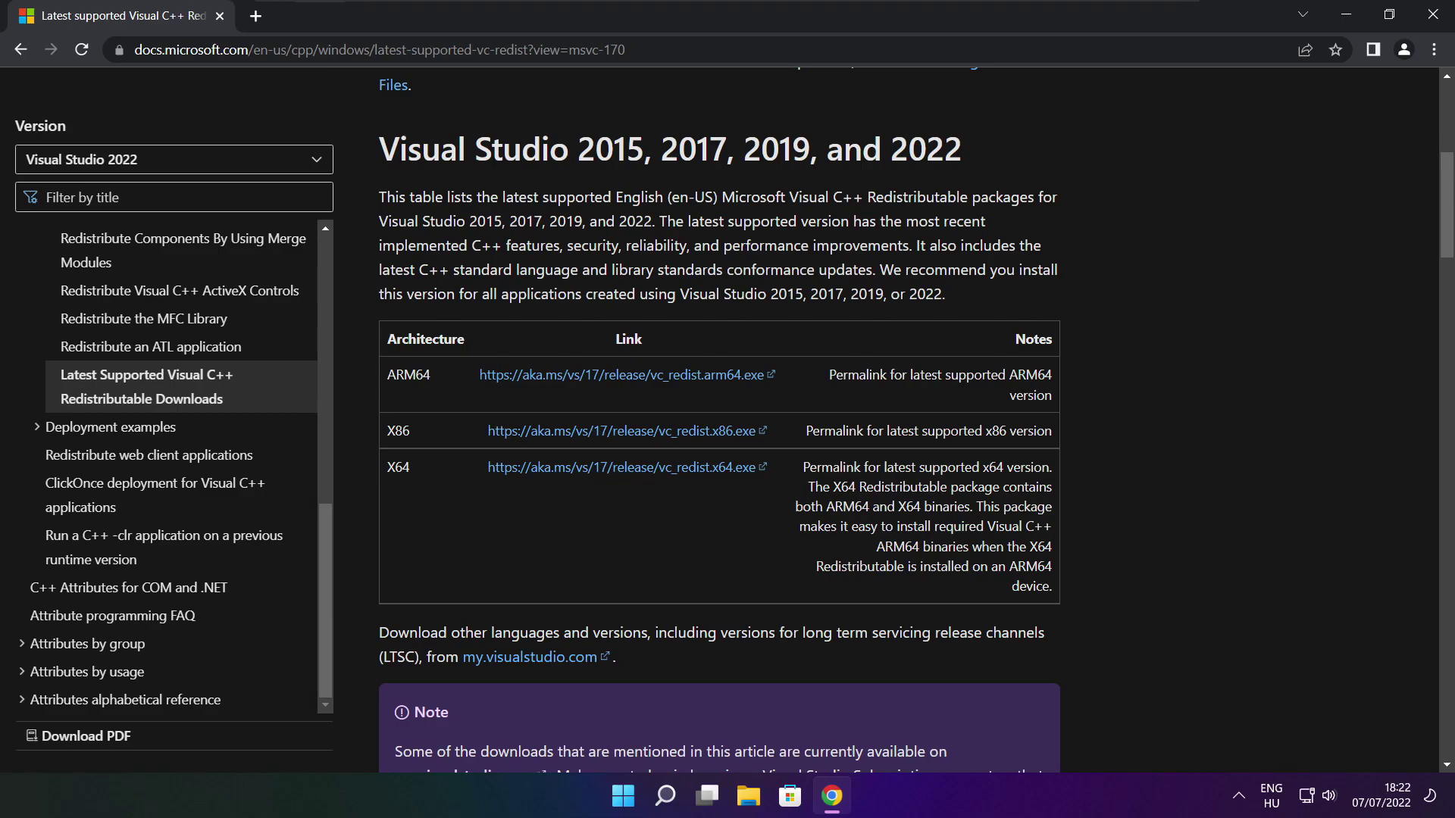
{"action": "left_click", "coordinate": [1434, 19]}
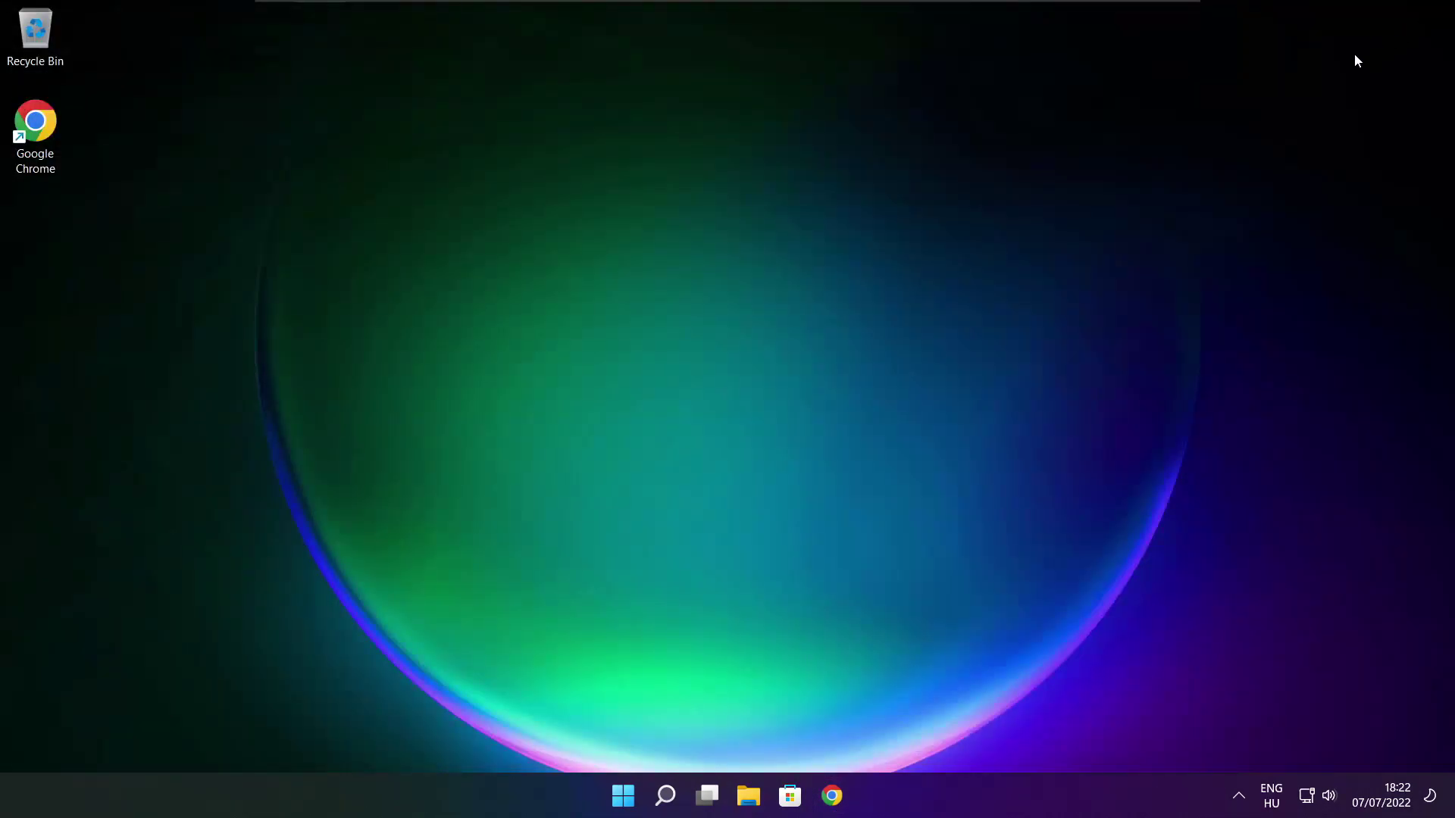
Step: Choose Restart from the Start menu's power options
{"action": "left_click", "coordinate": [626, 808]}
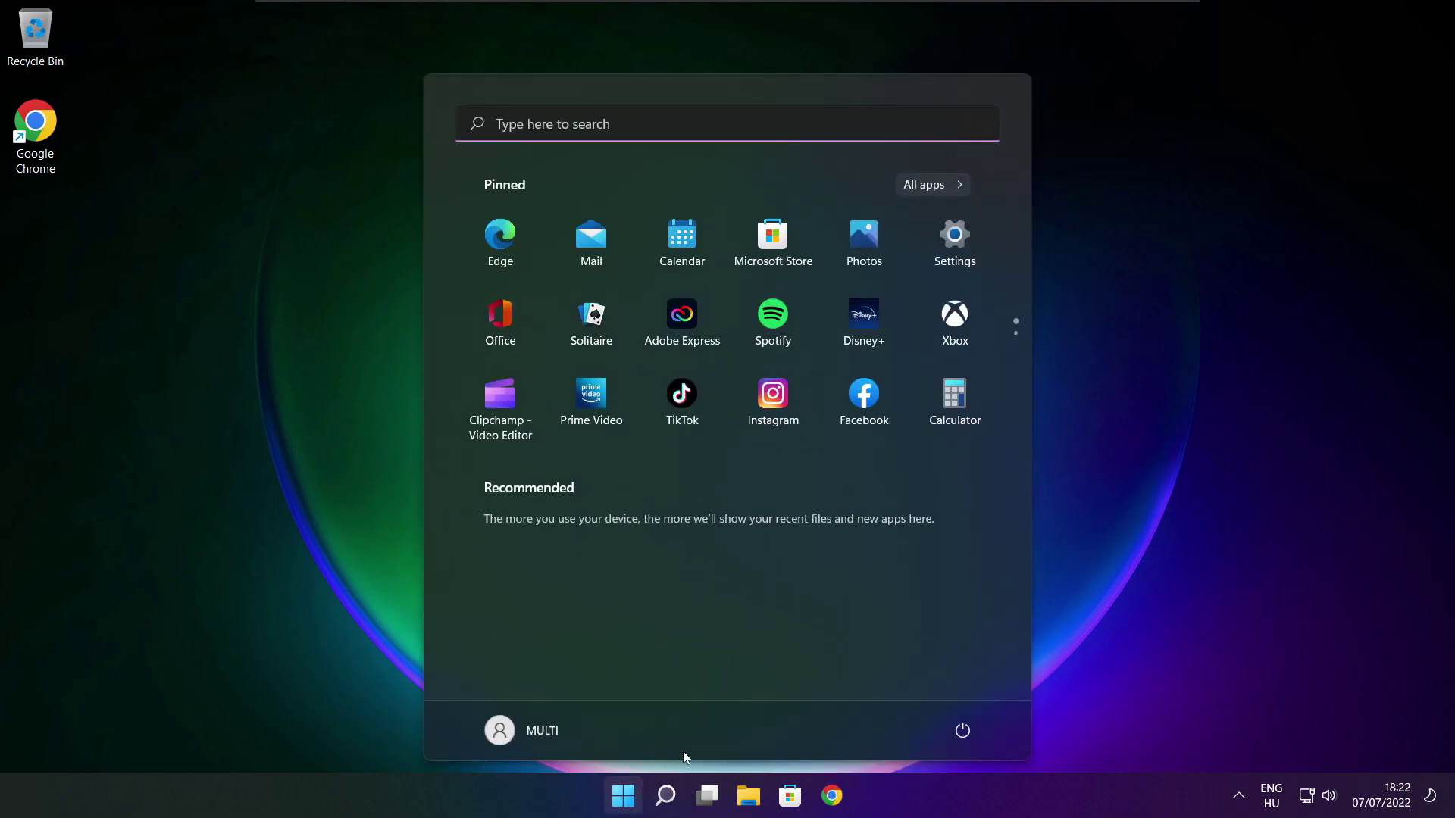
{"action": "left_click", "coordinate": [963, 732]}
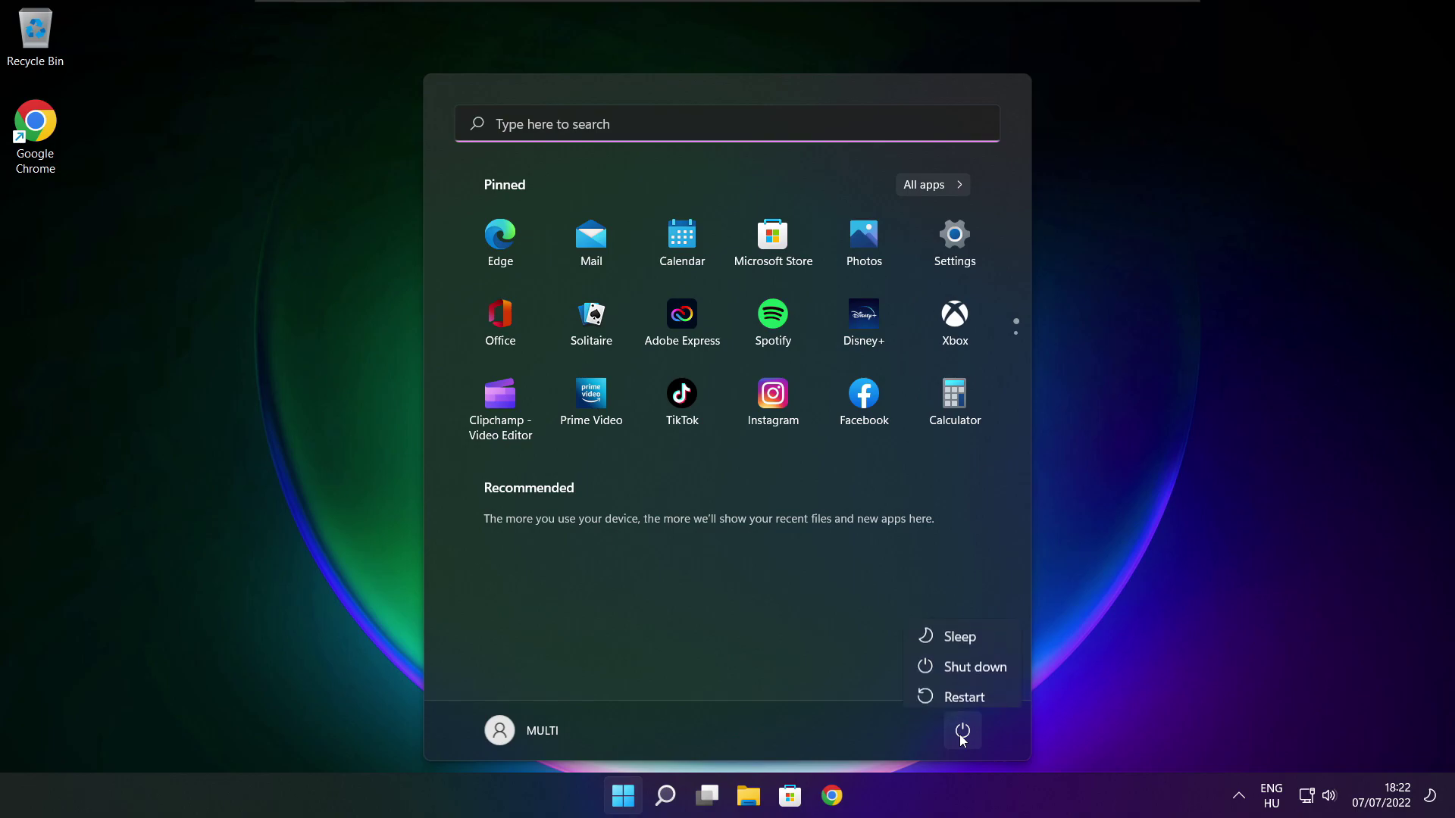
{"action": "left_click", "coordinate": [973, 692]}
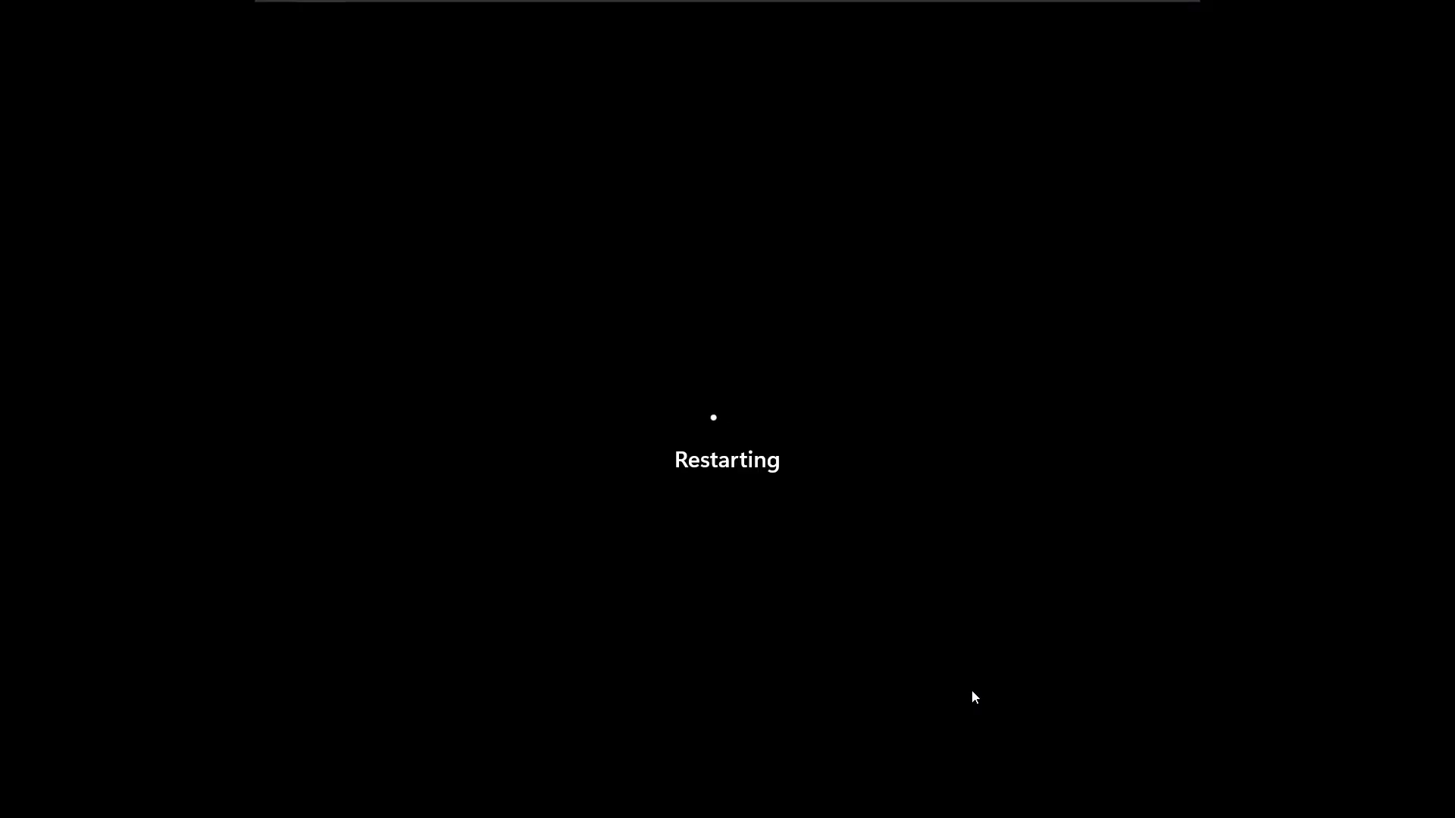